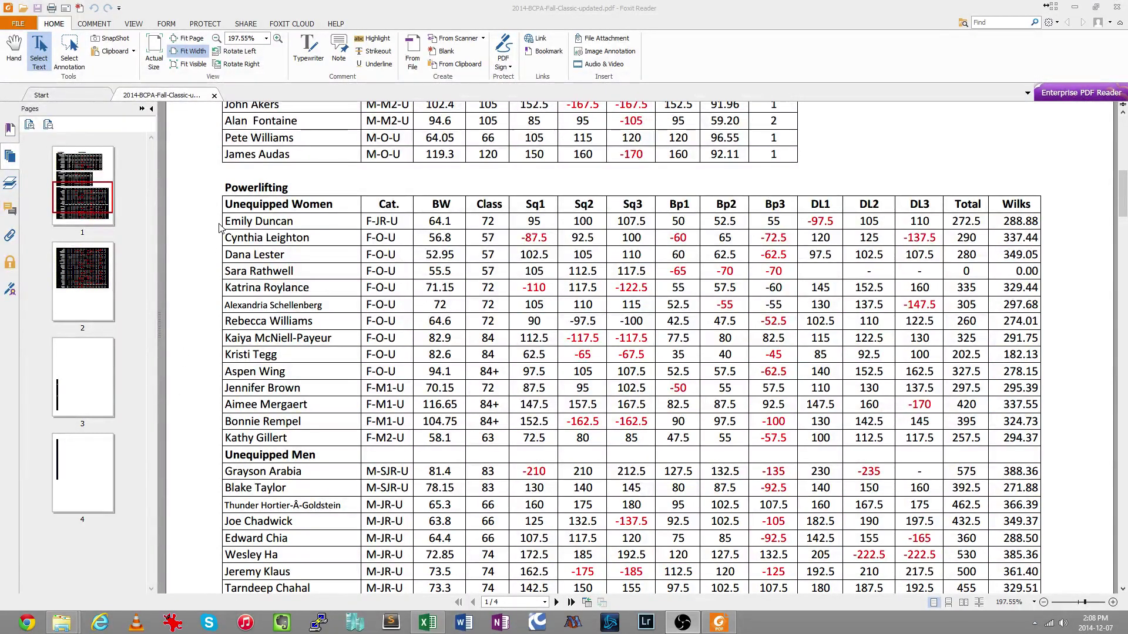
# - Copy the Unequipped Women rows from the results PDF and paste them into A1 of the blank workbook
pyautogui.moveTo(225, 204); pyautogui.dragTo(1048, 432)
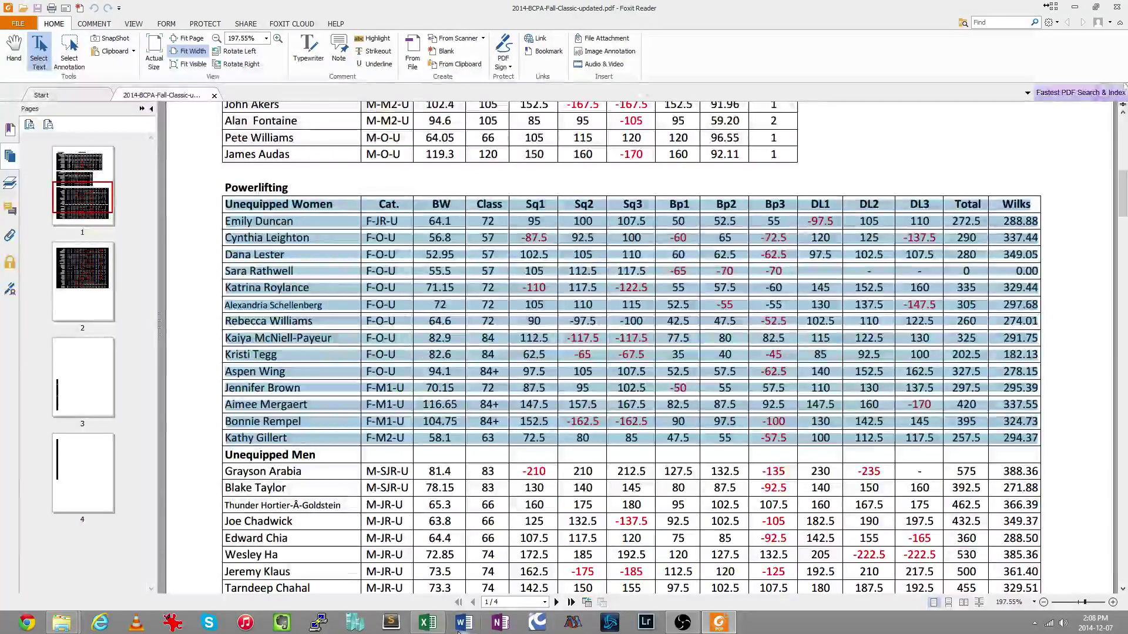
pyautogui.click(427, 623)
pyautogui.hotkey('ctrl', 'v')
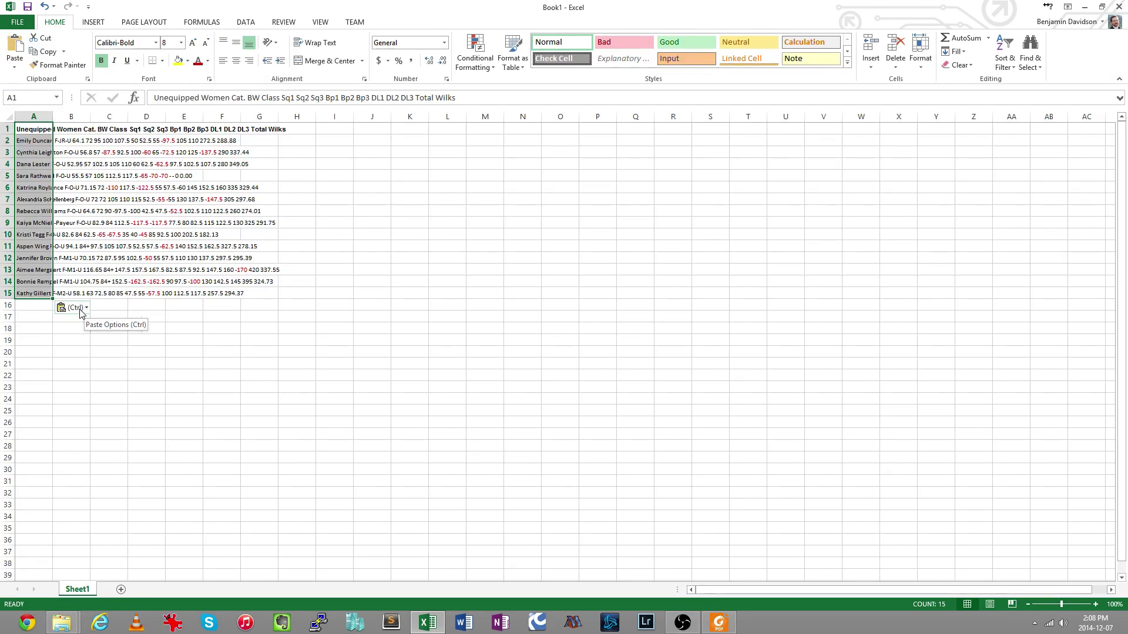
# - Re-paste the women's rows with Match Destination Formatting so they use plain Calibri 11
pyautogui.click(75, 309)
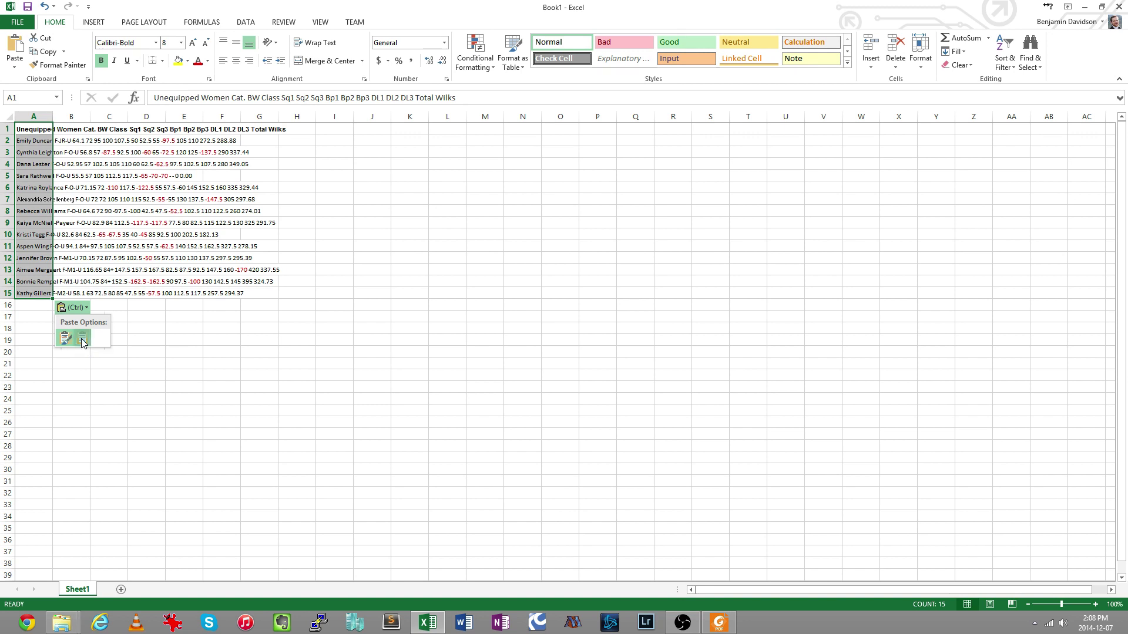
pyautogui.click(82, 339)
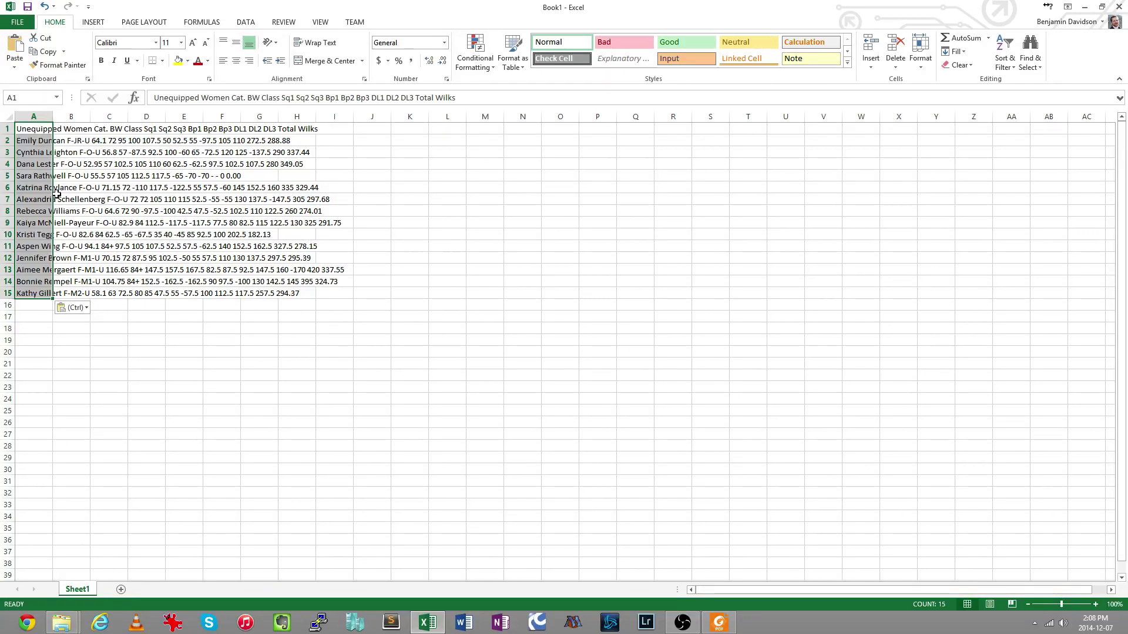
# - Split column A into columns A–P with Text to Columns, delimited by Space
pyautogui.click(247, 23)
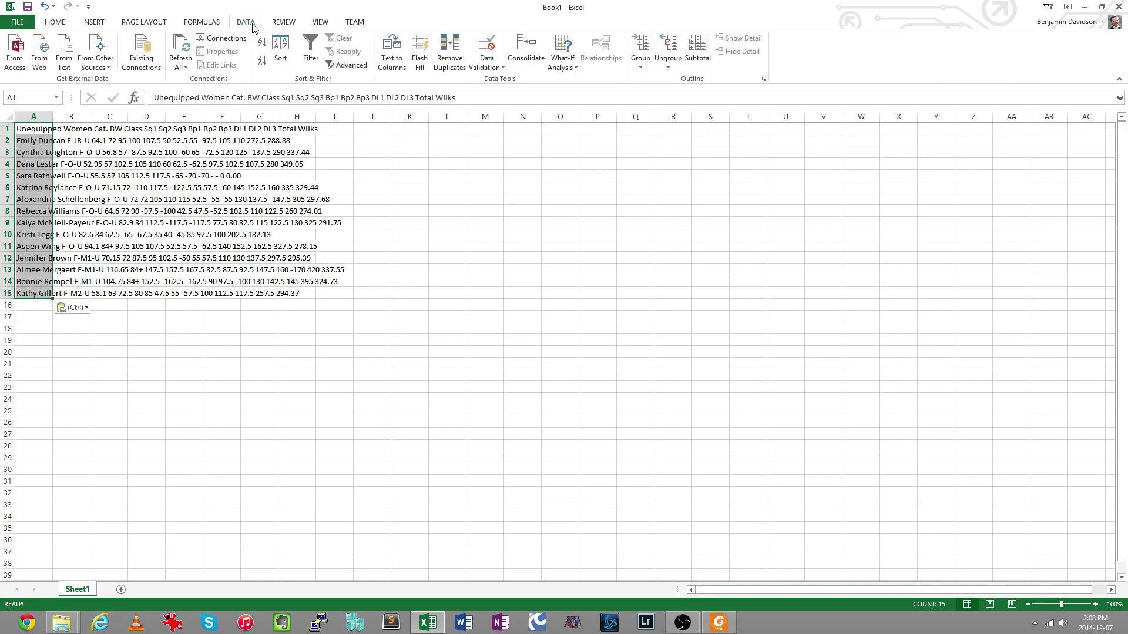
pyautogui.click(396, 65)
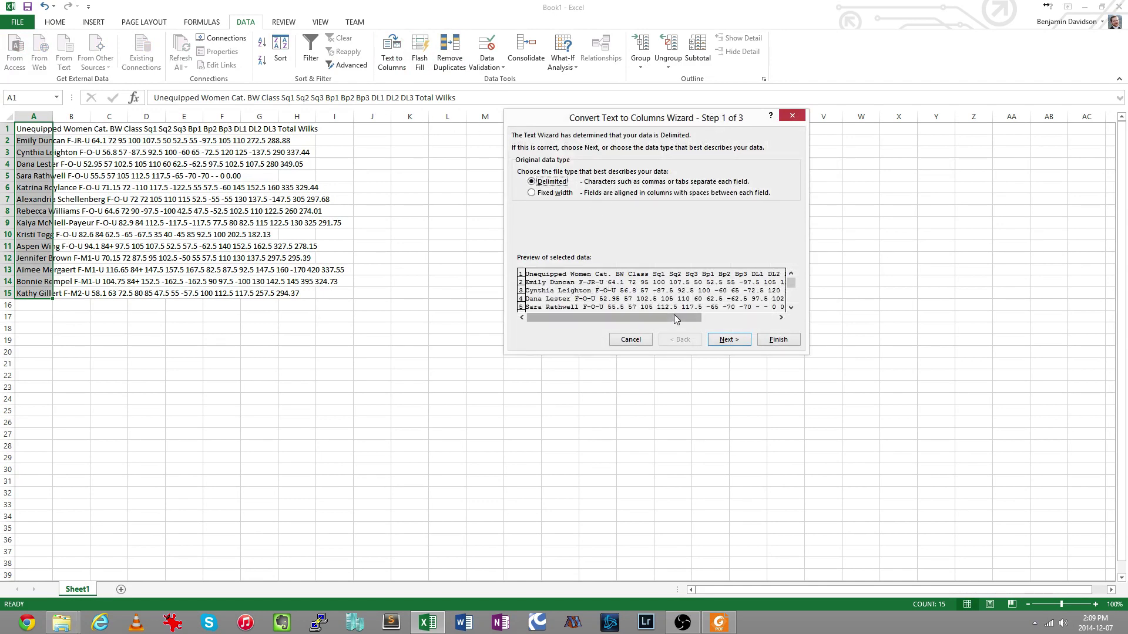
pyautogui.click(728, 339)
pyautogui.click(535, 202)
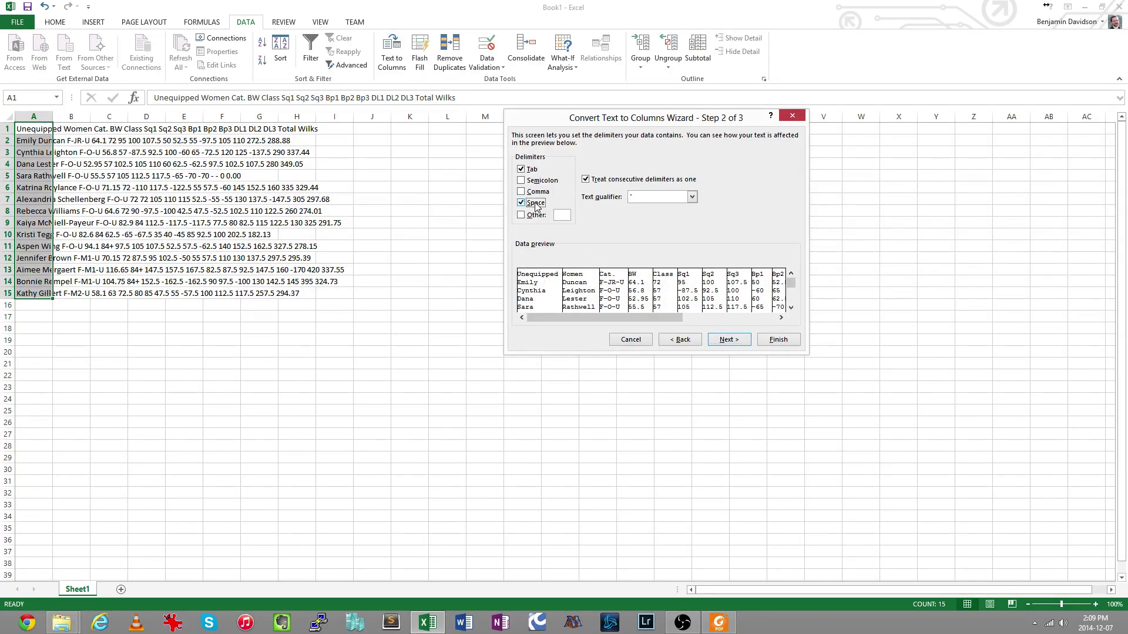
pyautogui.moveTo(604, 318); pyautogui.dragTo(707, 332)
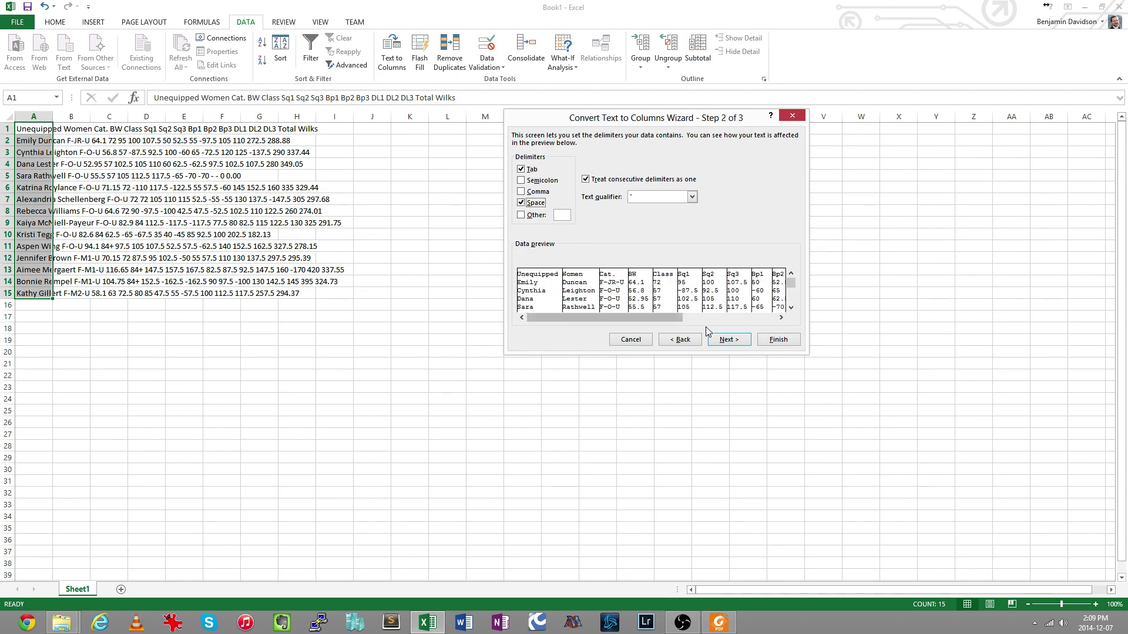
pyautogui.click(778, 340)
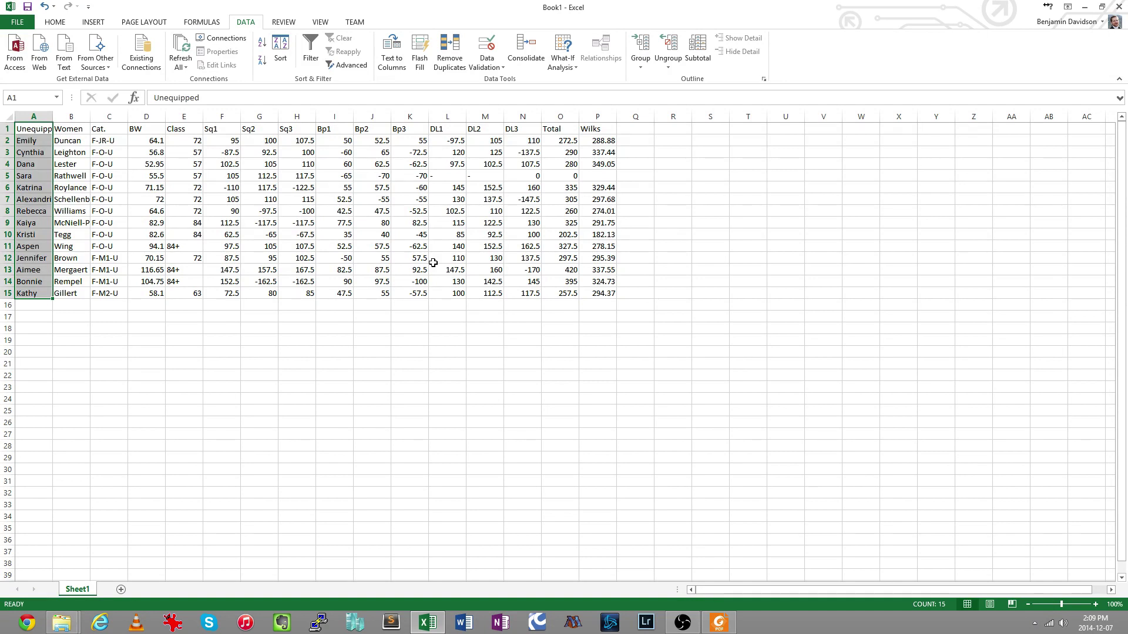
# - Format A1:P15 as Table1 using a gallery style, with headers and filter buttons
pyautogui.click(30, 159)
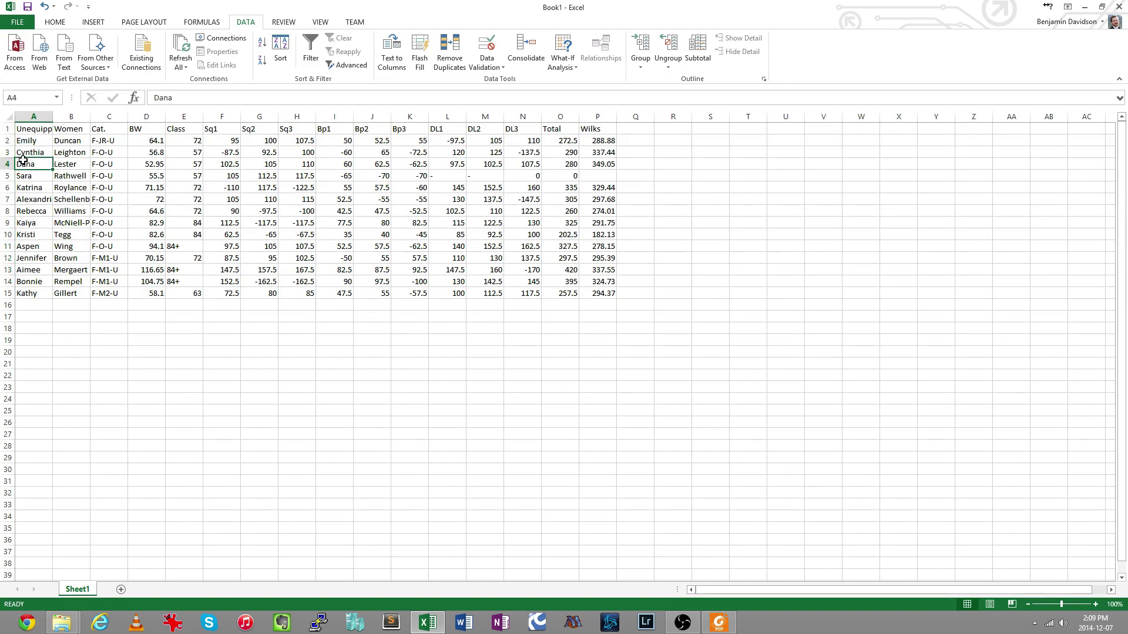
pyautogui.click(59, 24)
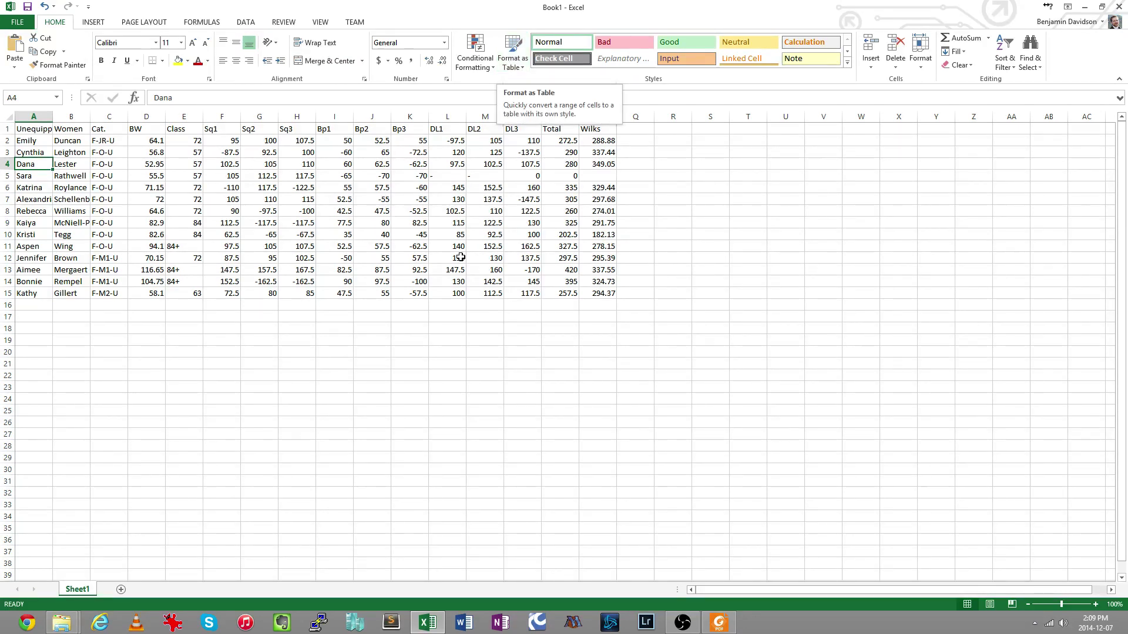
pyautogui.click(182, 364)
pyautogui.click(781, 236)
pyautogui.click(1039, 396)
pyautogui.click(446, 448)
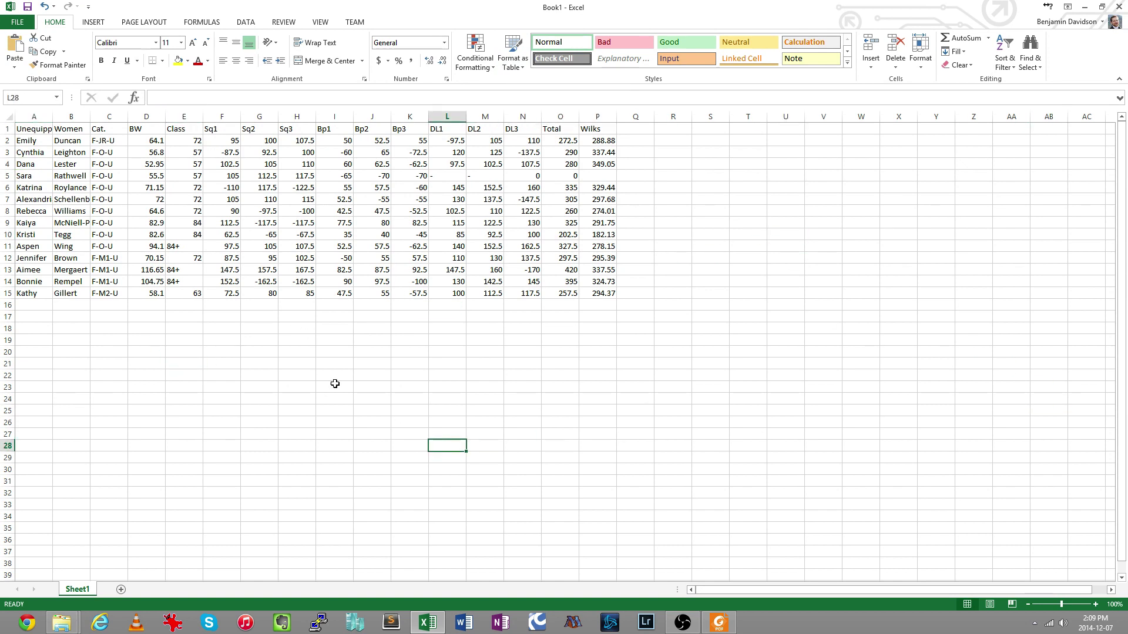
pyautogui.click(44, 129)
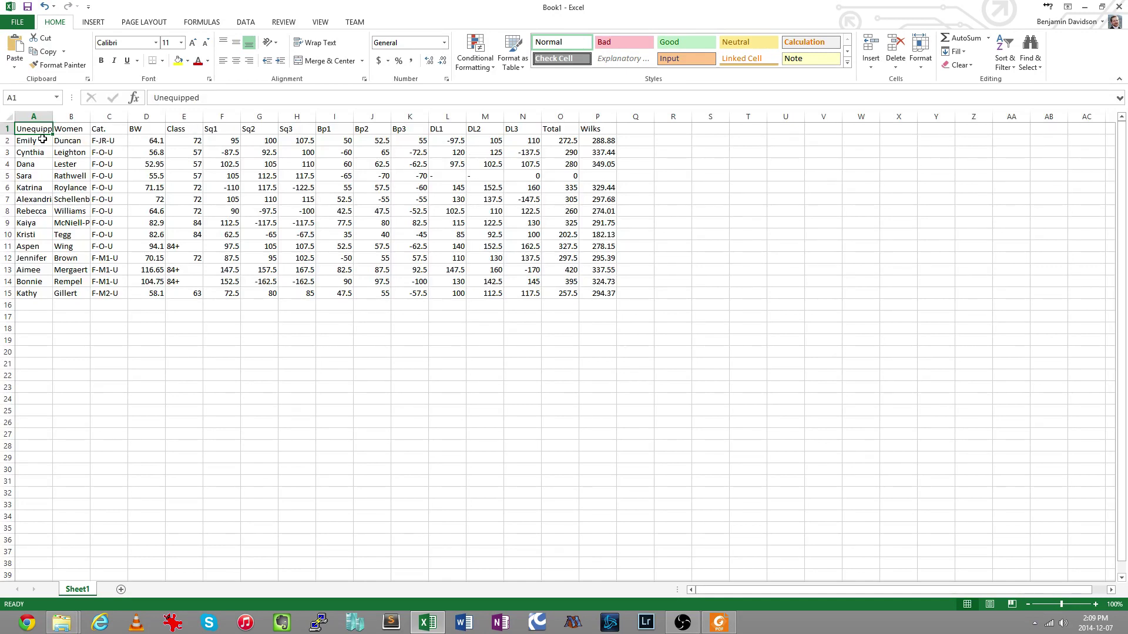
pyautogui.click(519, 65)
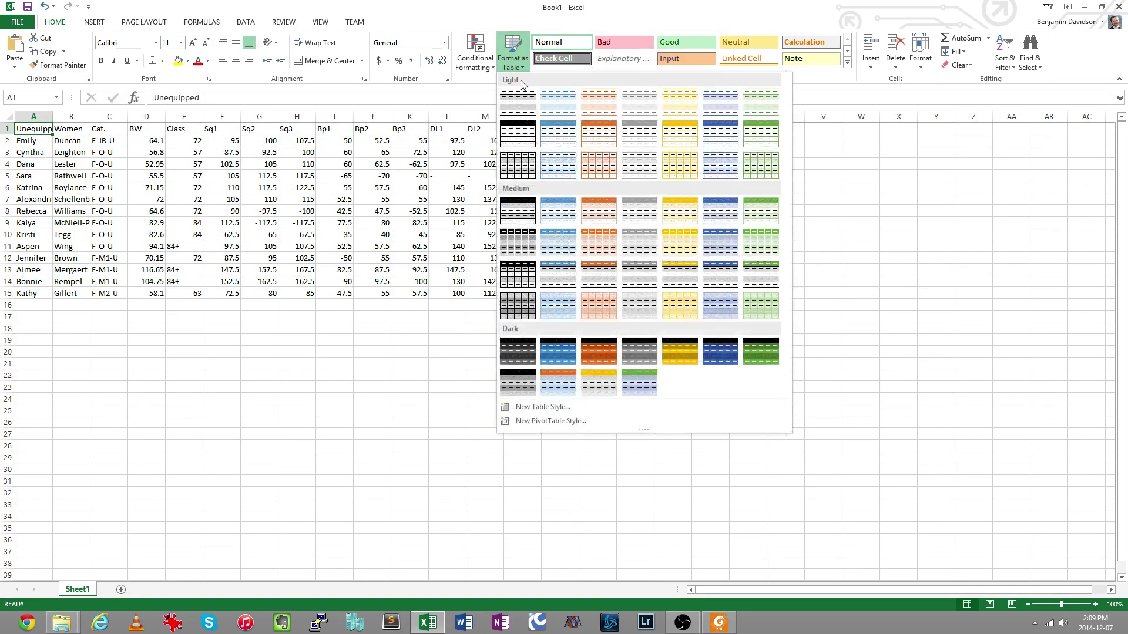
pyautogui.click(513, 217)
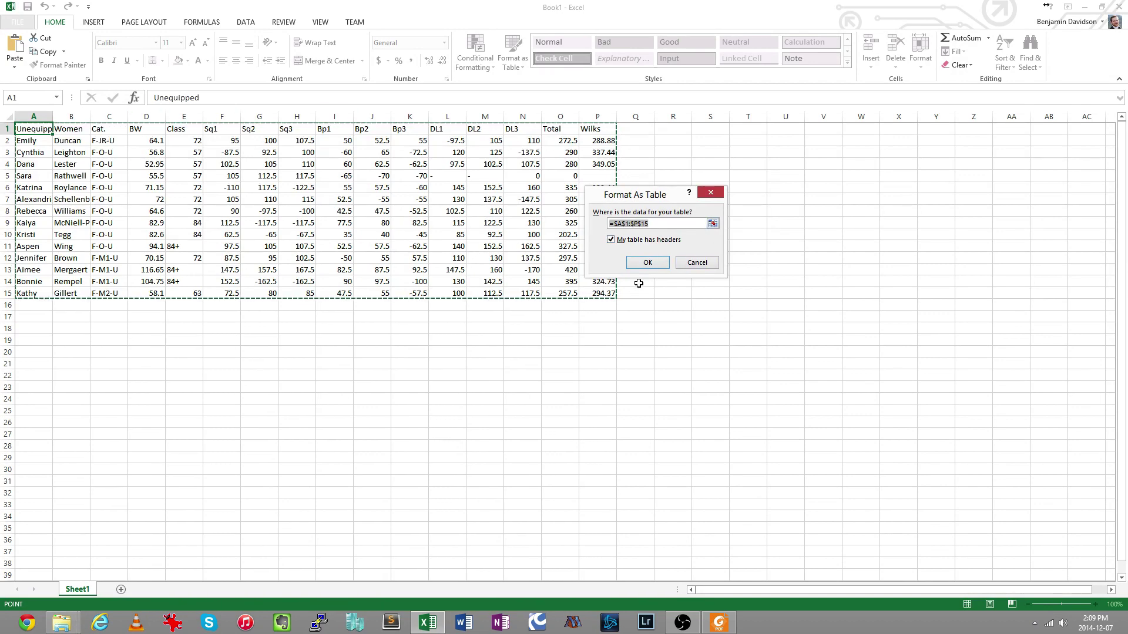
pyautogui.click(647, 262)
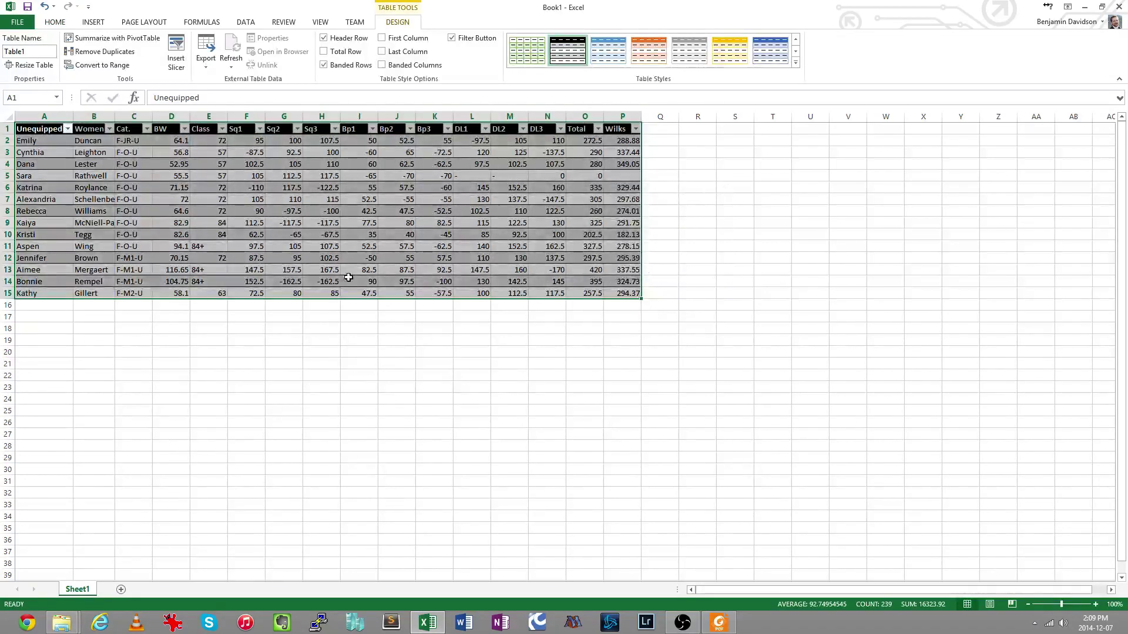
pyautogui.click(272, 233)
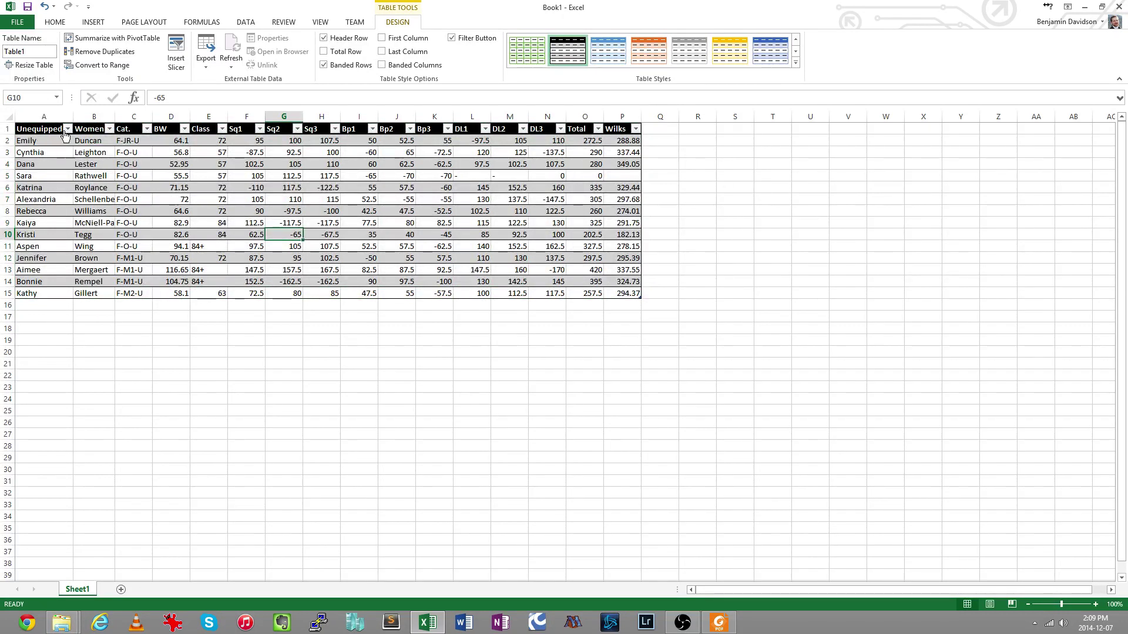
pyautogui.click(160, 233)
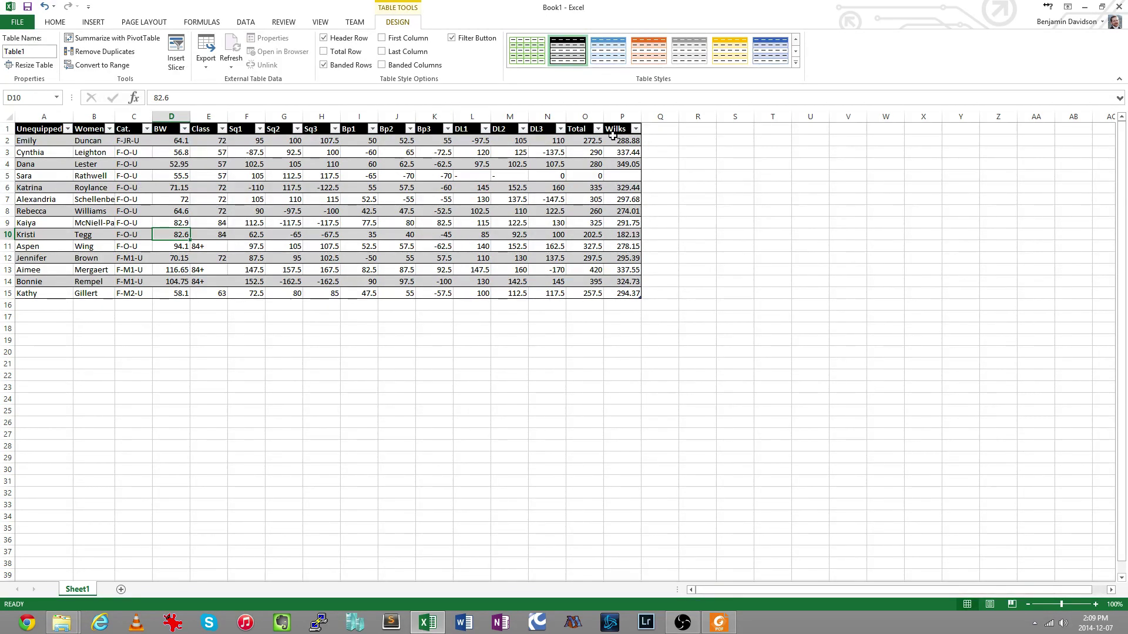
pyautogui.click(447, 129)
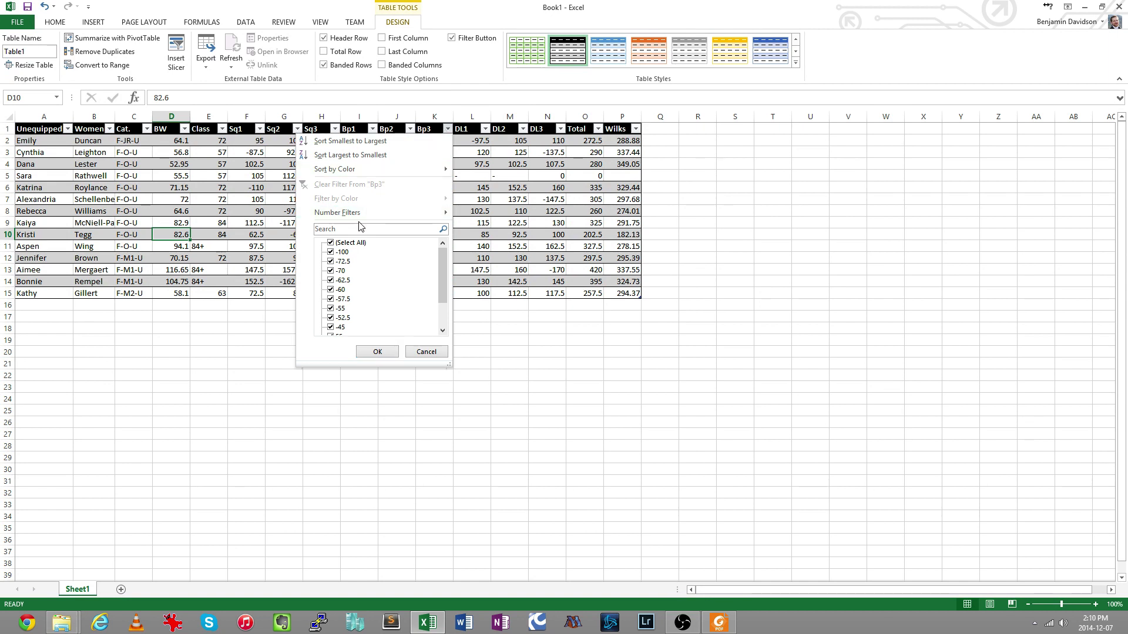
pyautogui.moveTo(363, 216)
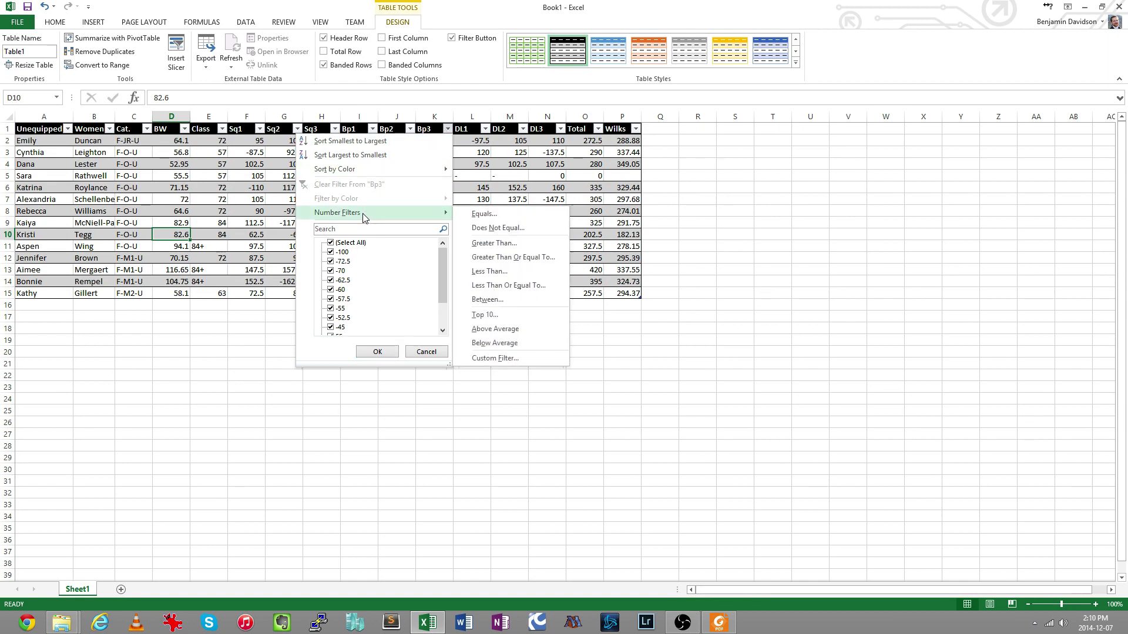
pyautogui.click(504, 159)
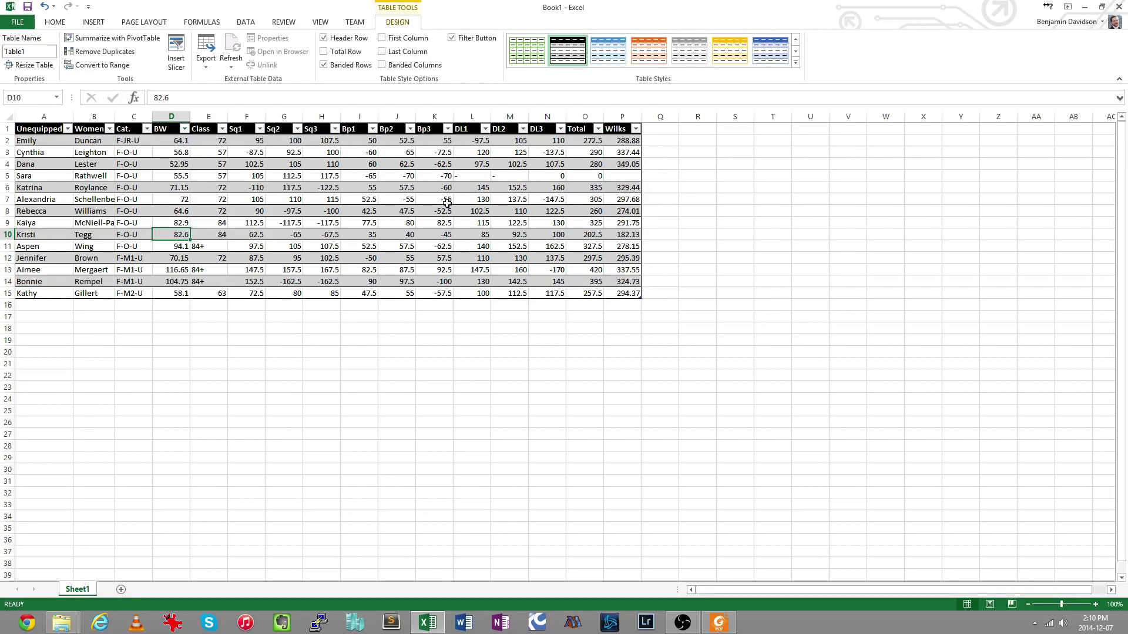
pyautogui.click(218, 211)
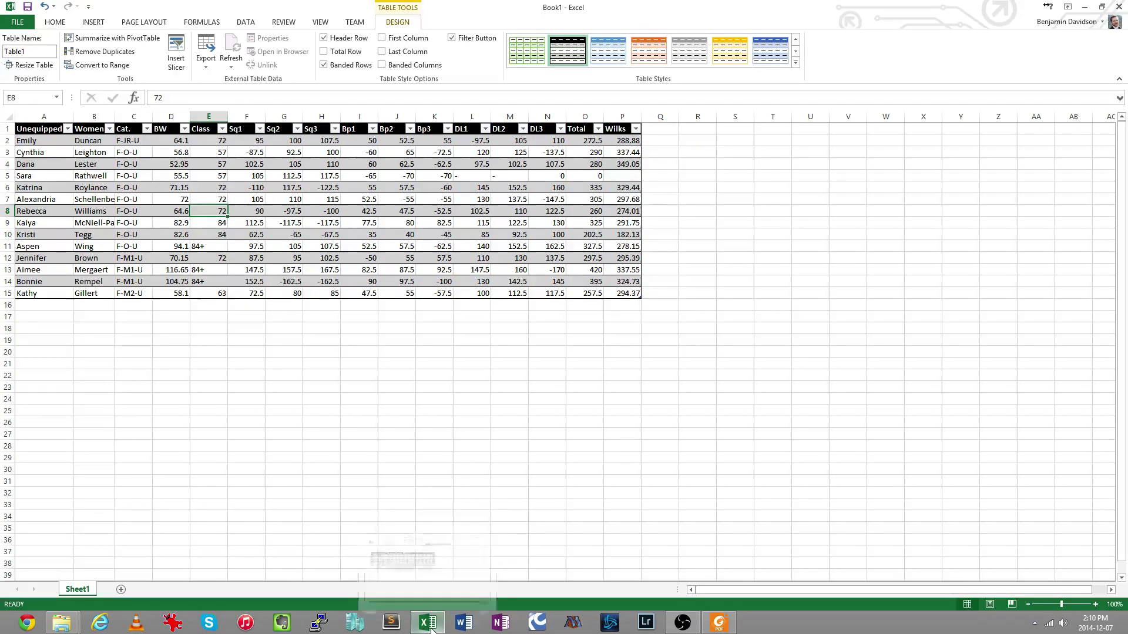
# - Switch to the results PDF and select the lifter row with a 0 total to inspect it
pyautogui.click(716, 627)
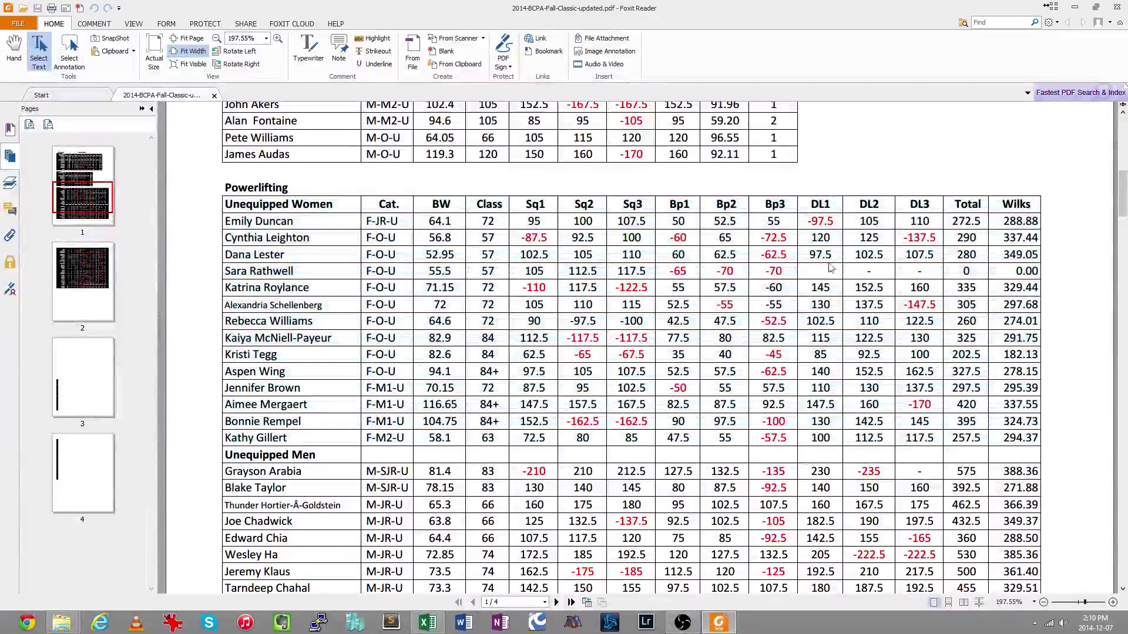
pyautogui.moveTo(256, 272); pyautogui.dragTo(350, 274)
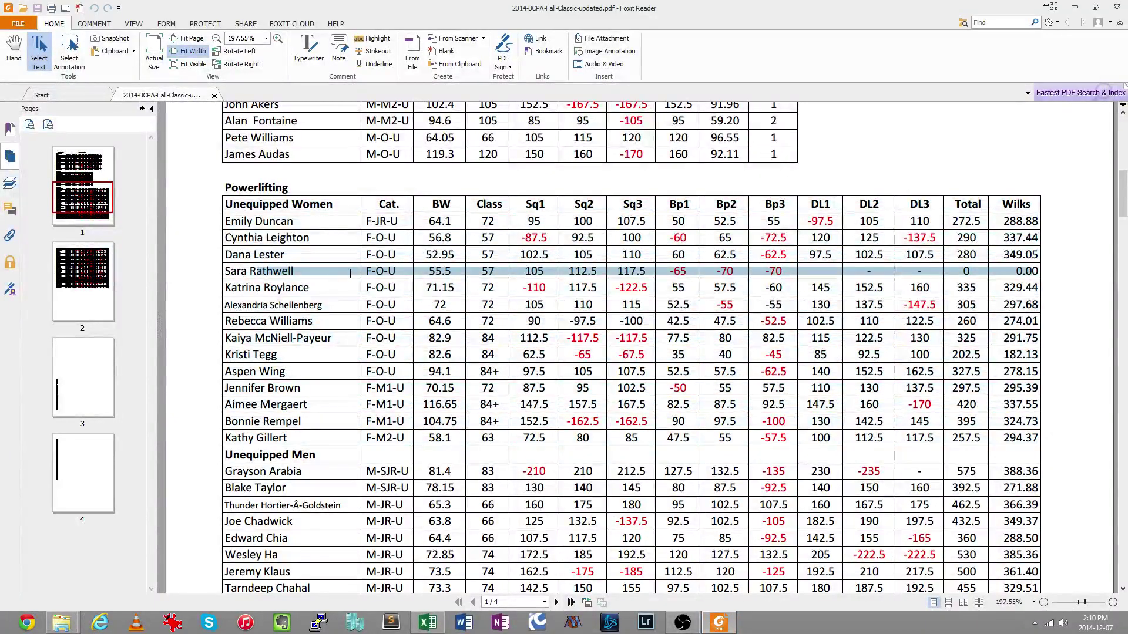
pyautogui.click(702, 274)
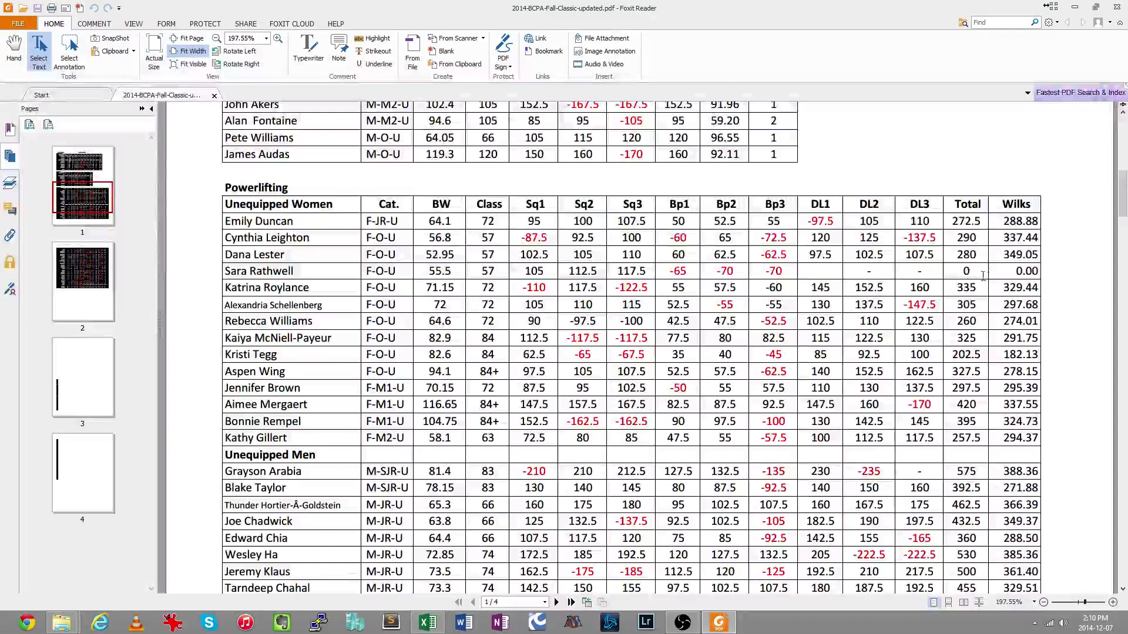
# - Delete table row 5, the zero-total lifter, leaving thirteen women's records
pyautogui.moveTo(728, 621)
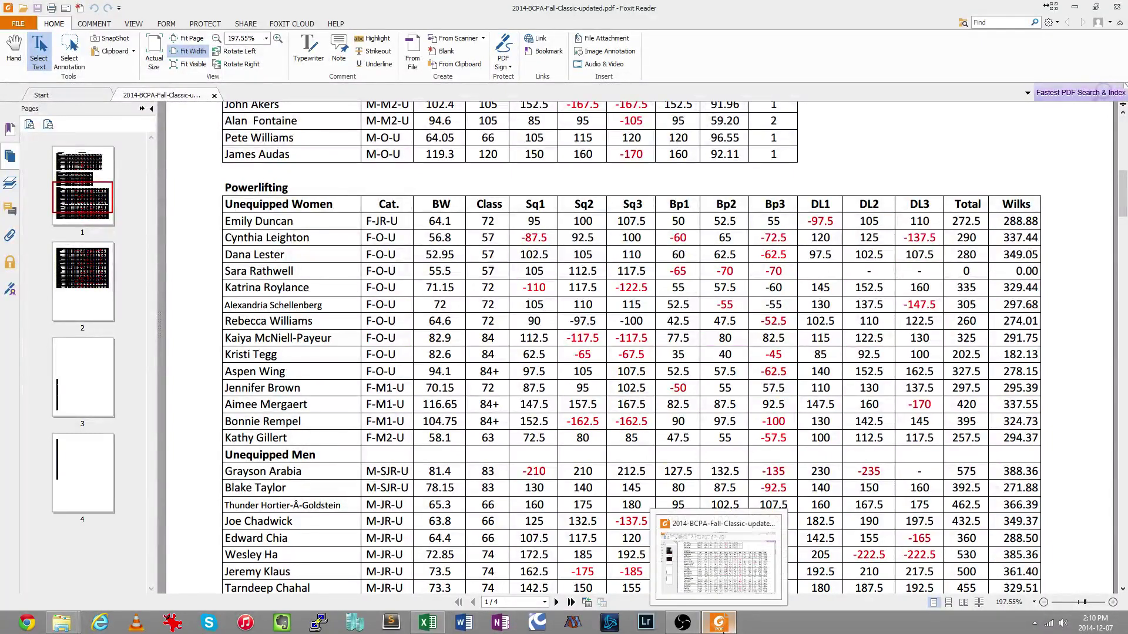
pyautogui.click(718, 623)
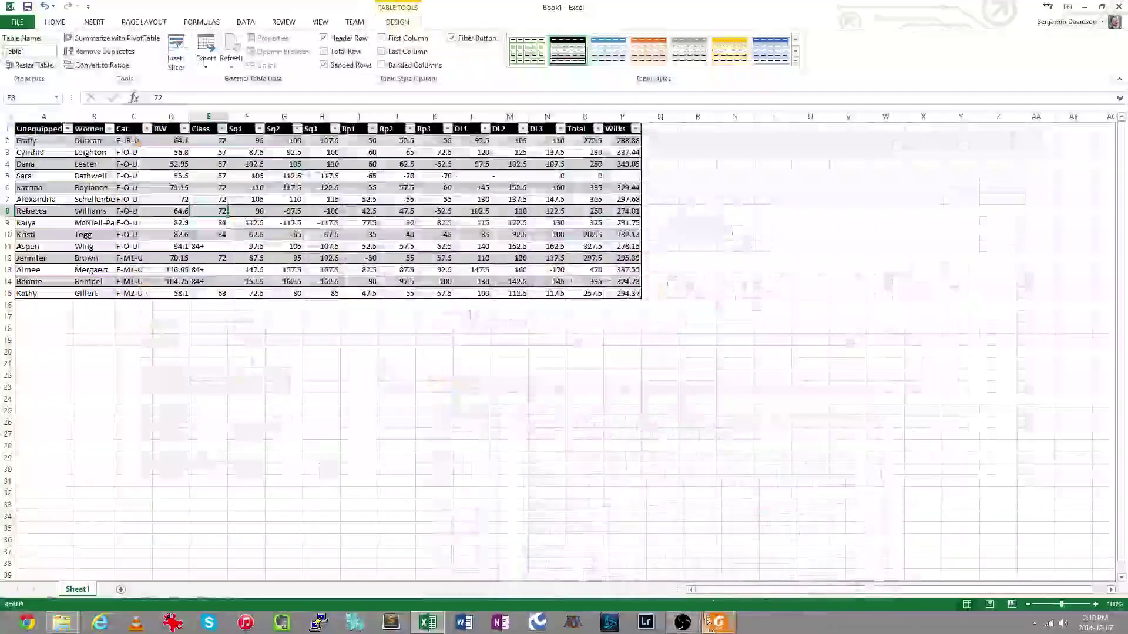
pyautogui.click(38, 177)
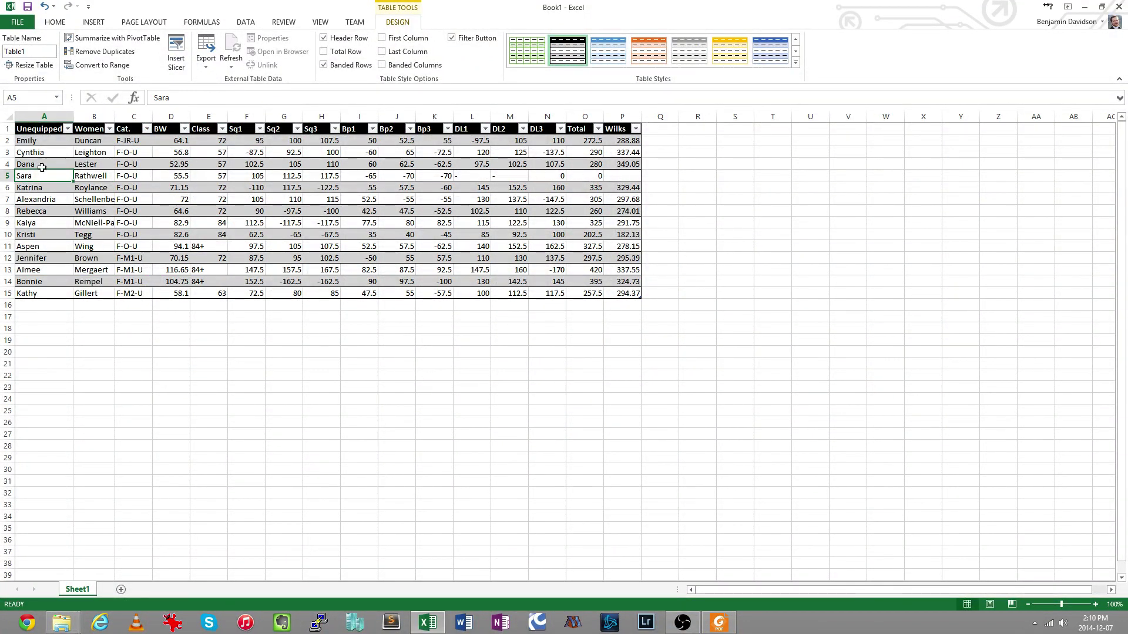
pyautogui.rightClick(8, 175)
pyautogui.click(30, 270)
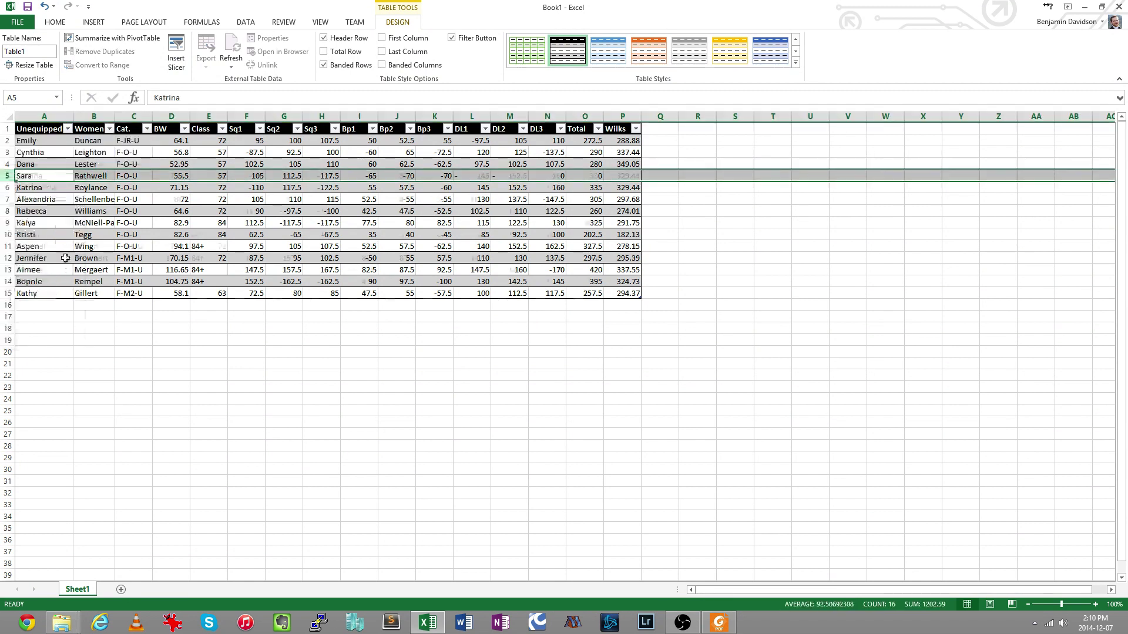
pyautogui.click(292, 198)
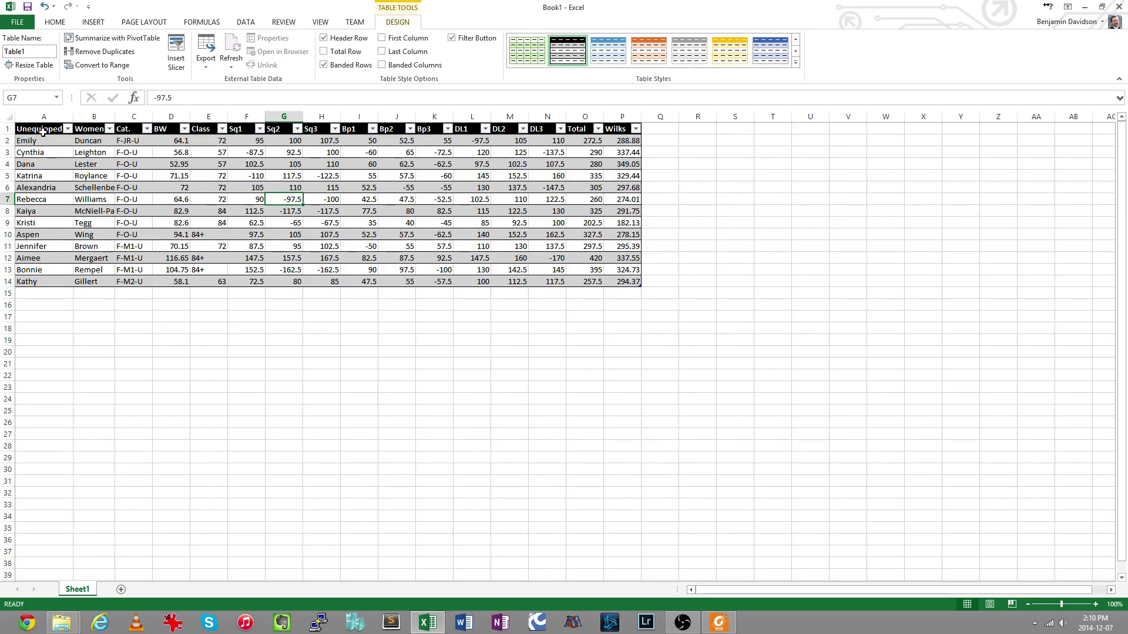
# - Rename headers A1 and B1 to 'First Name' and 'Last Name' and autofit column B
pyautogui.click(47, 128)
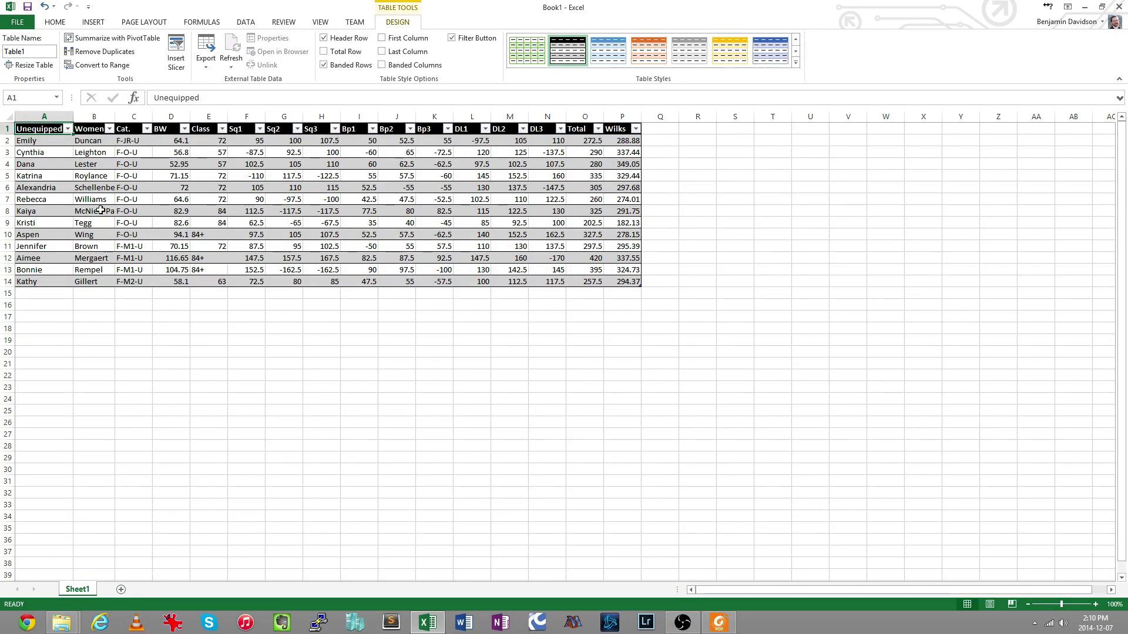
pyautogui.write('First Name')
pyautogui.press('Tab')
pyautogui.write('Last Name')
pyautogui.press('Return')
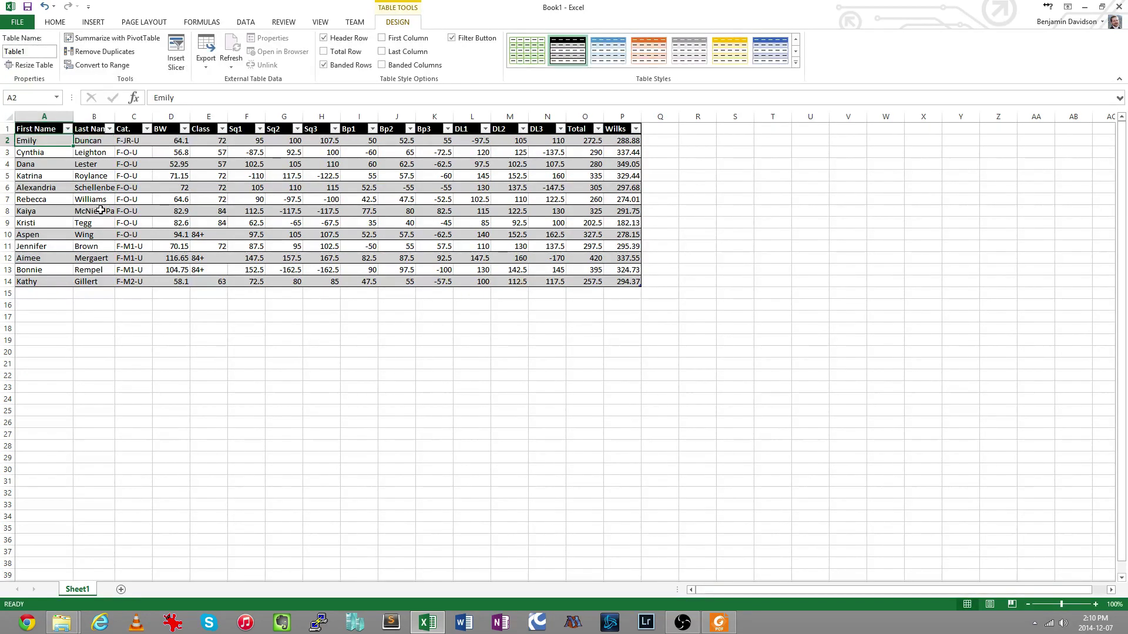
pyautogui.doubleClick(114, 116)
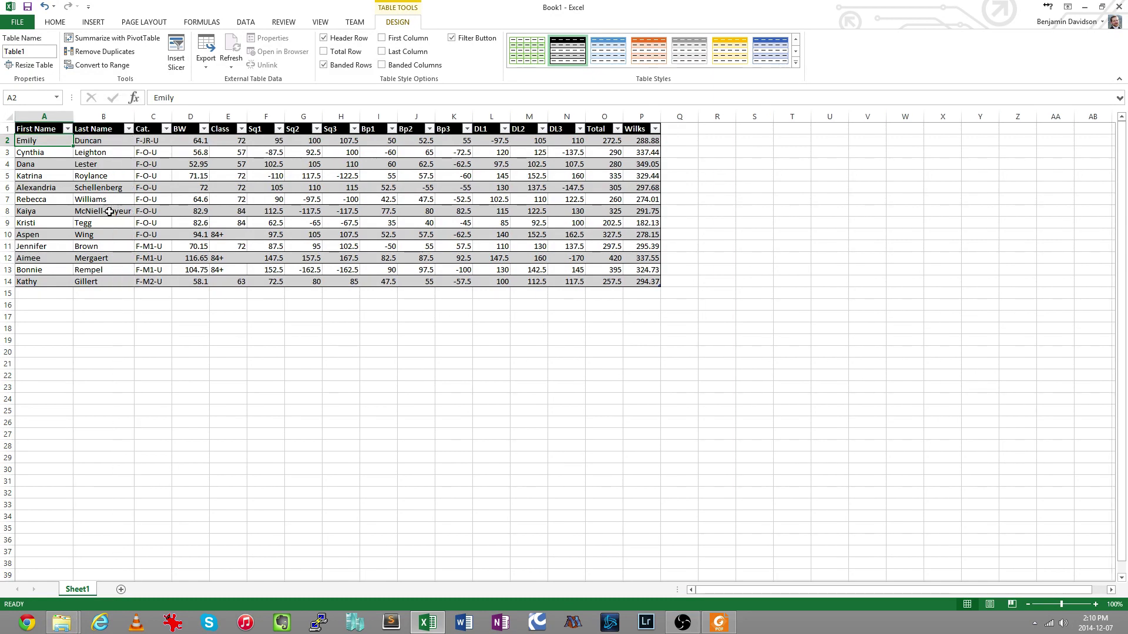
# - Insert a new column C headed 'Name' before Cat
pyautogui.rightClick(162, 117)
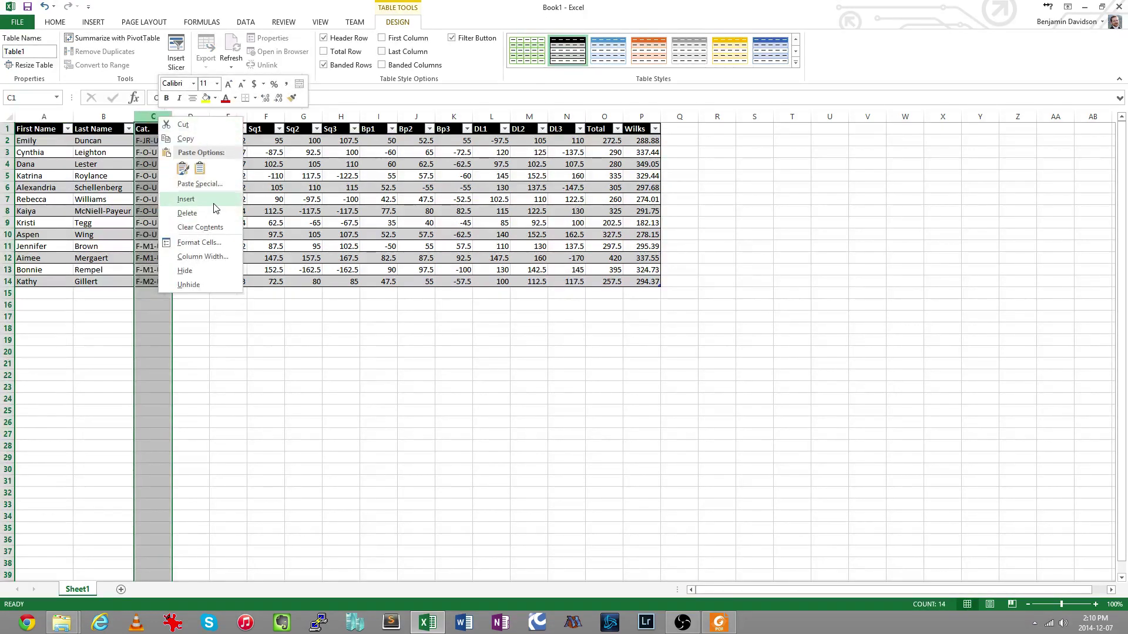
pyautogui.click(194, 199)
pyautogui.write('Name')
pyautogui.press('Return')
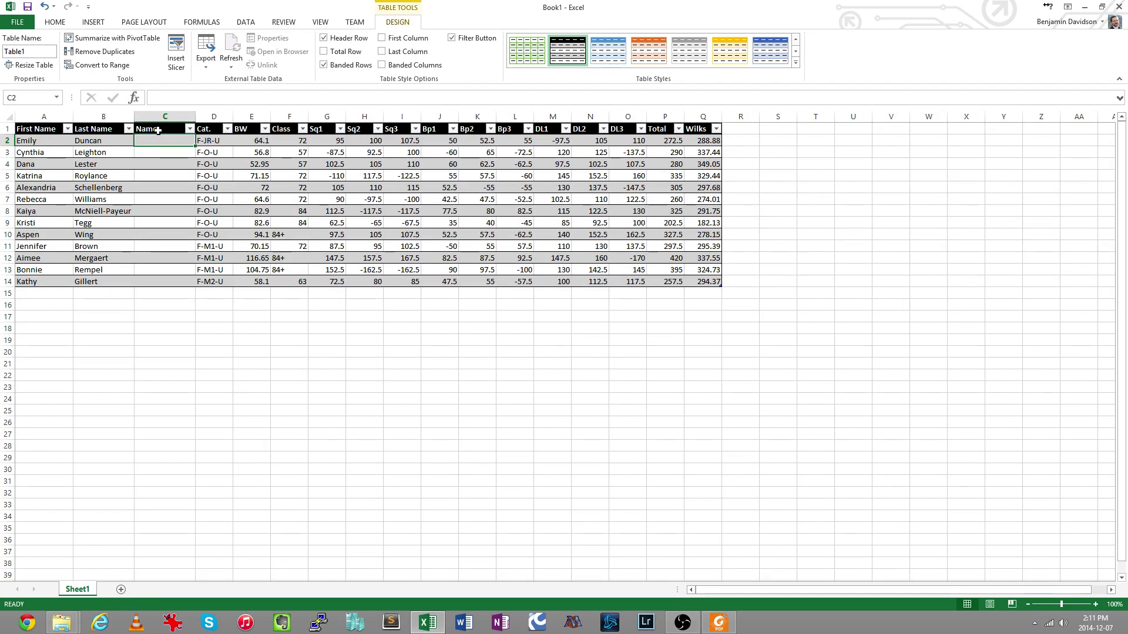
# - Enter =[@[First Name]]&[@[Last Name]] in C2 to fill the Name column
pyautogui.write('=')
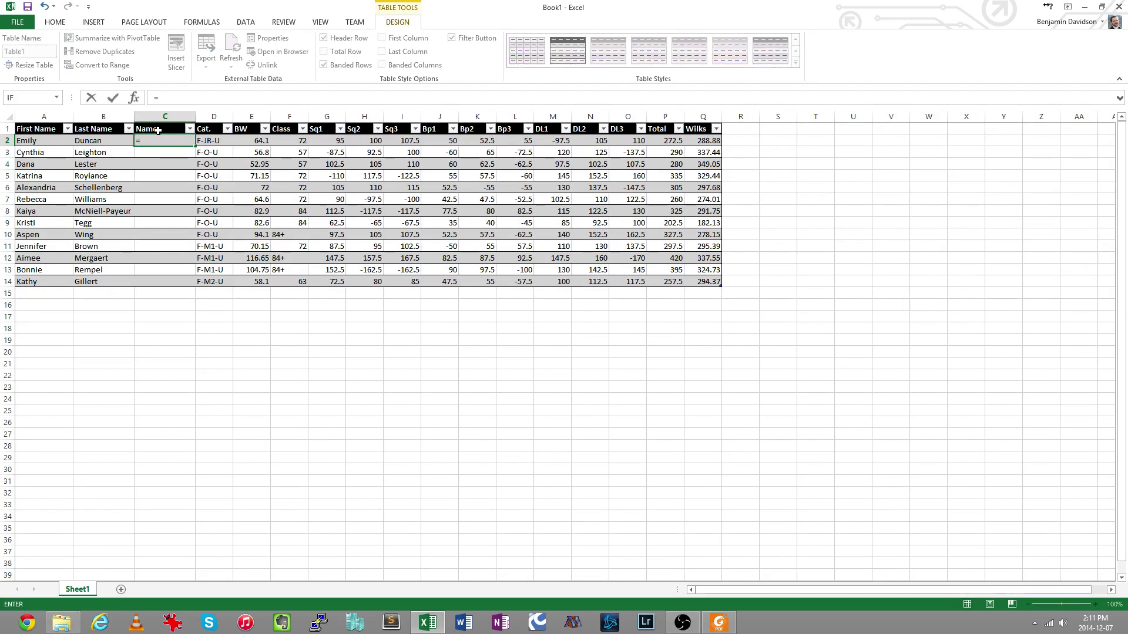
pyautogui.click(35, 142)
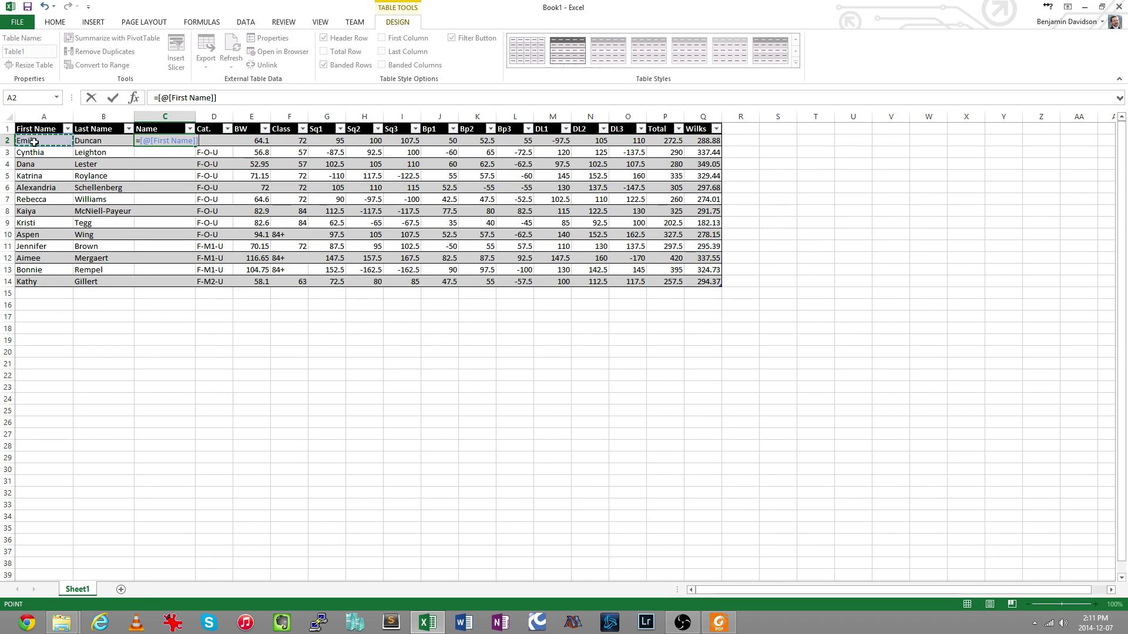
pyautogui.write('&')
pyautogui.click(94, 142)
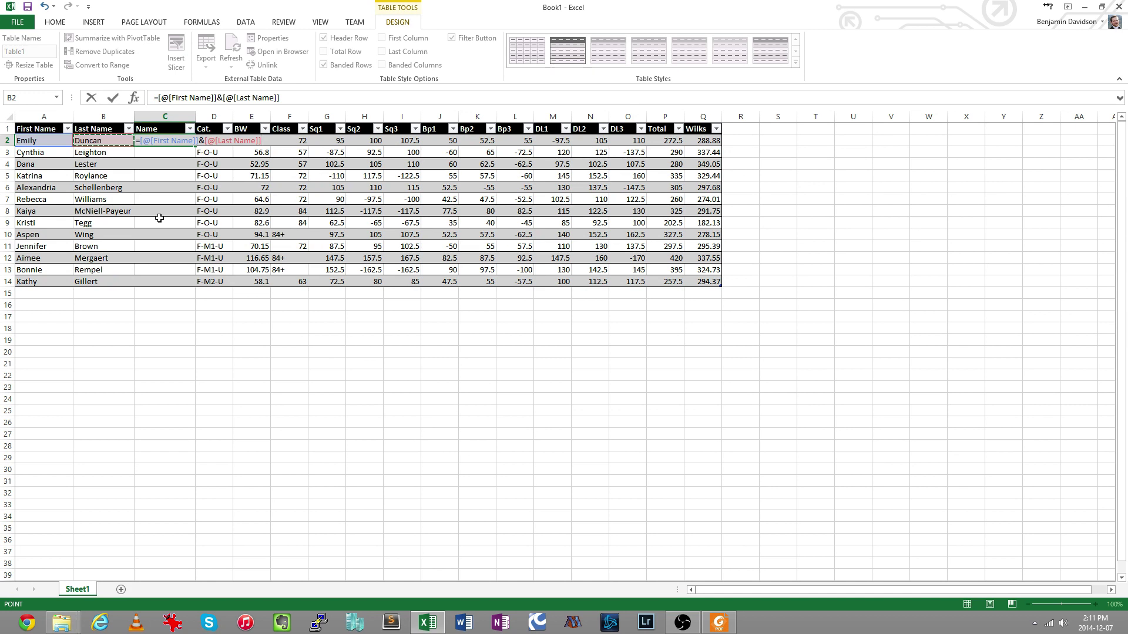
pyautogui.press('Return')
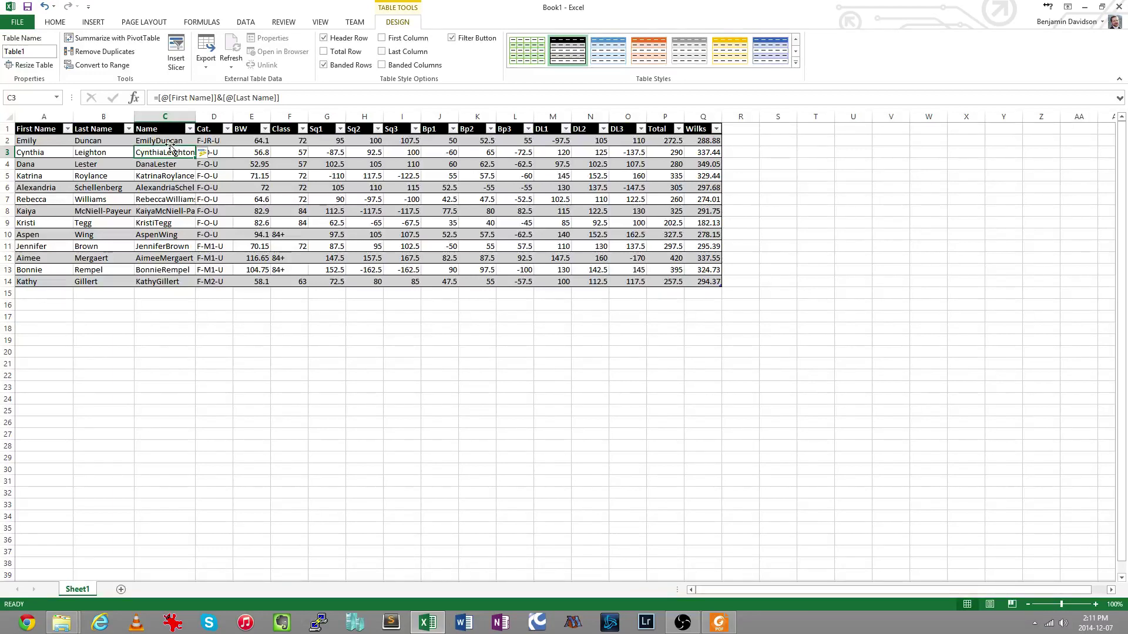
# - Edit the C2 formula to =[@[First Name]]&" "&[@[Last Name]] so names are space-separated
pyautogui.click(162, 143)
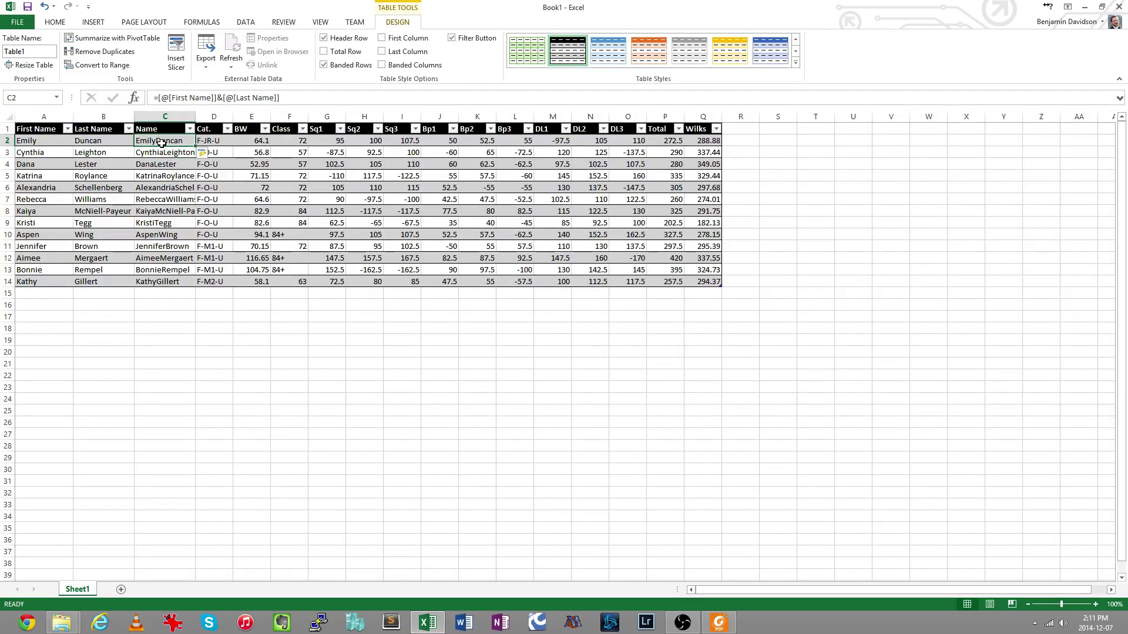
pyautogui.click(224, 98)
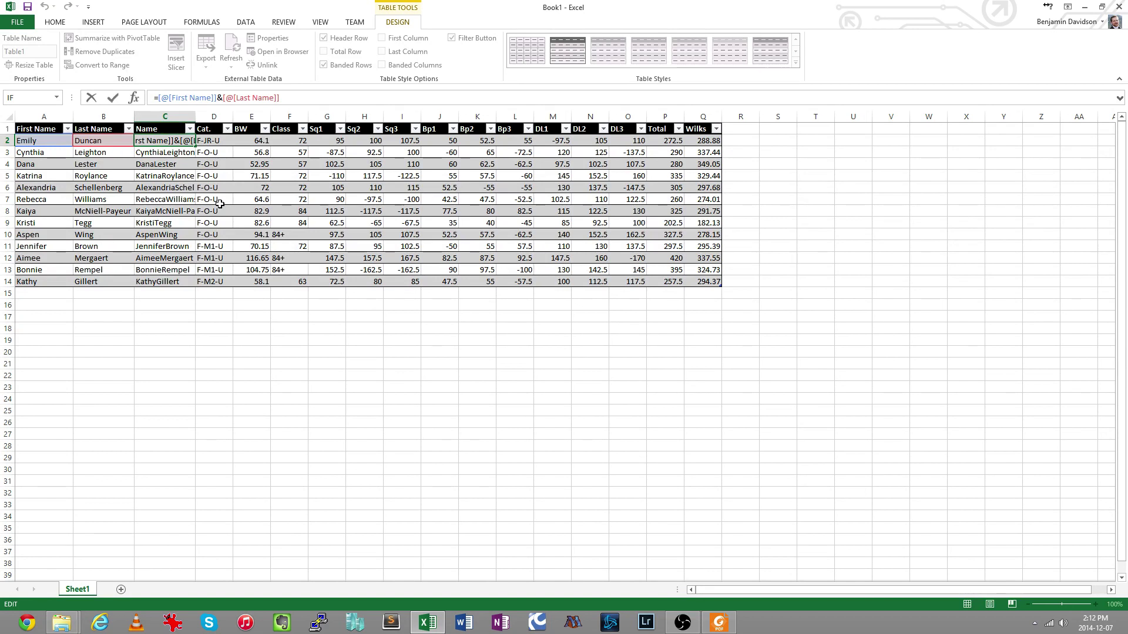
pyautogui.write('" "')
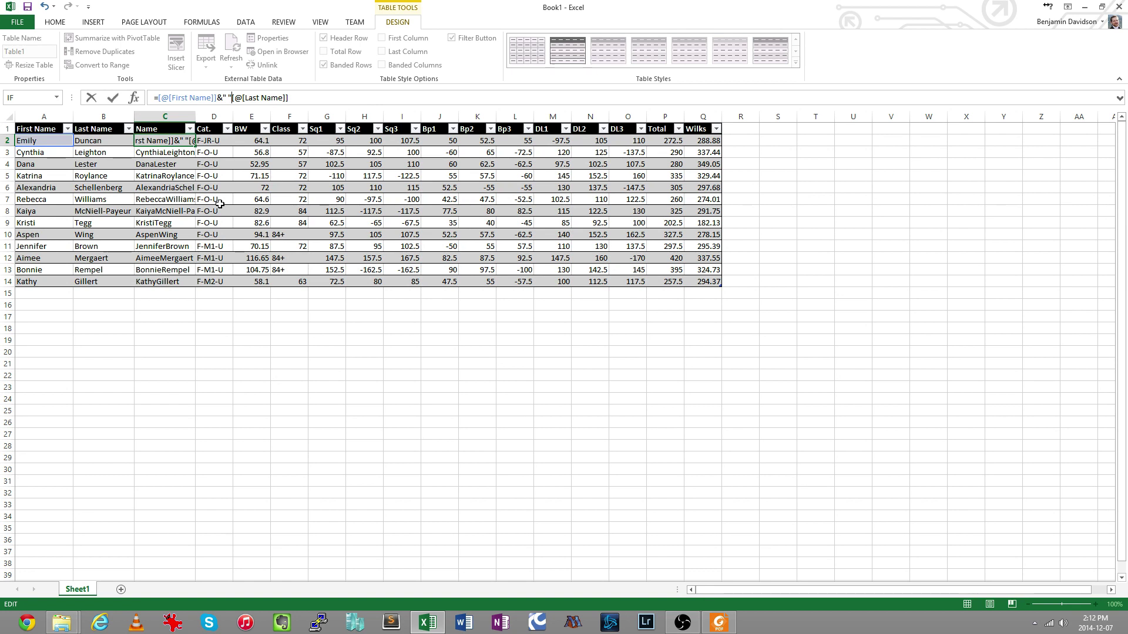
pyautogui.write('&')
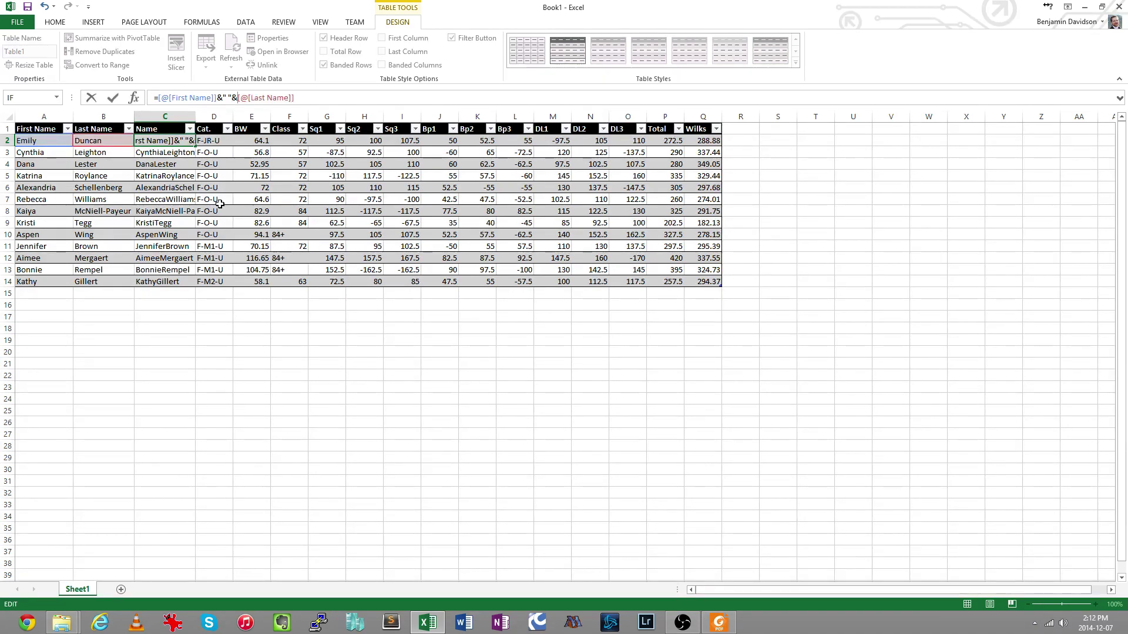
pyautogui.press('Return')
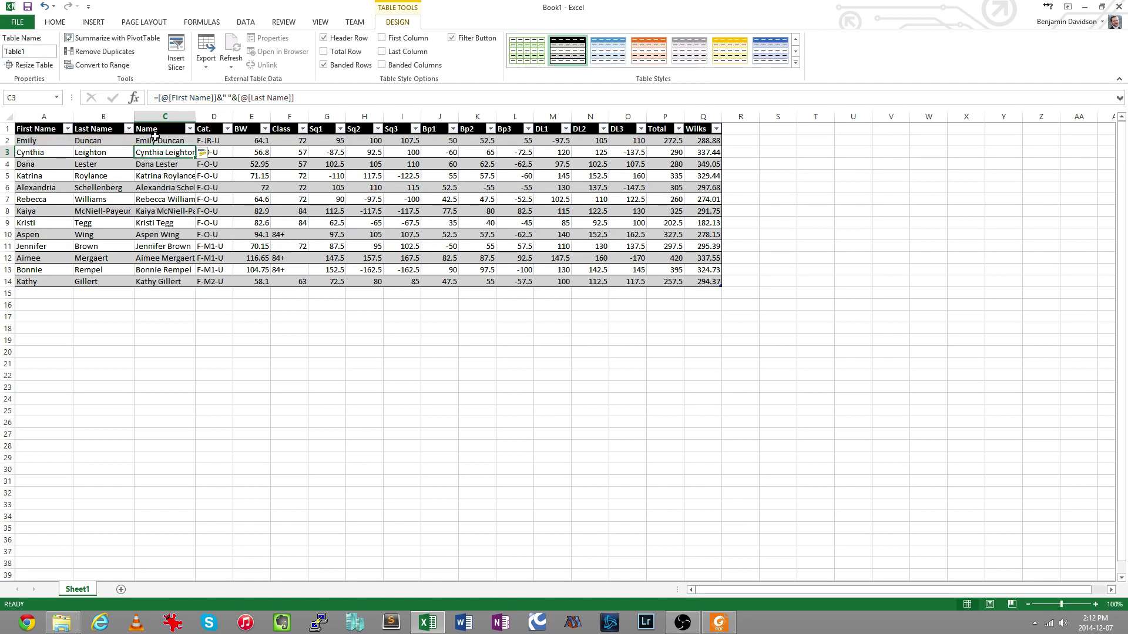
pyautogui.click(88, 117)
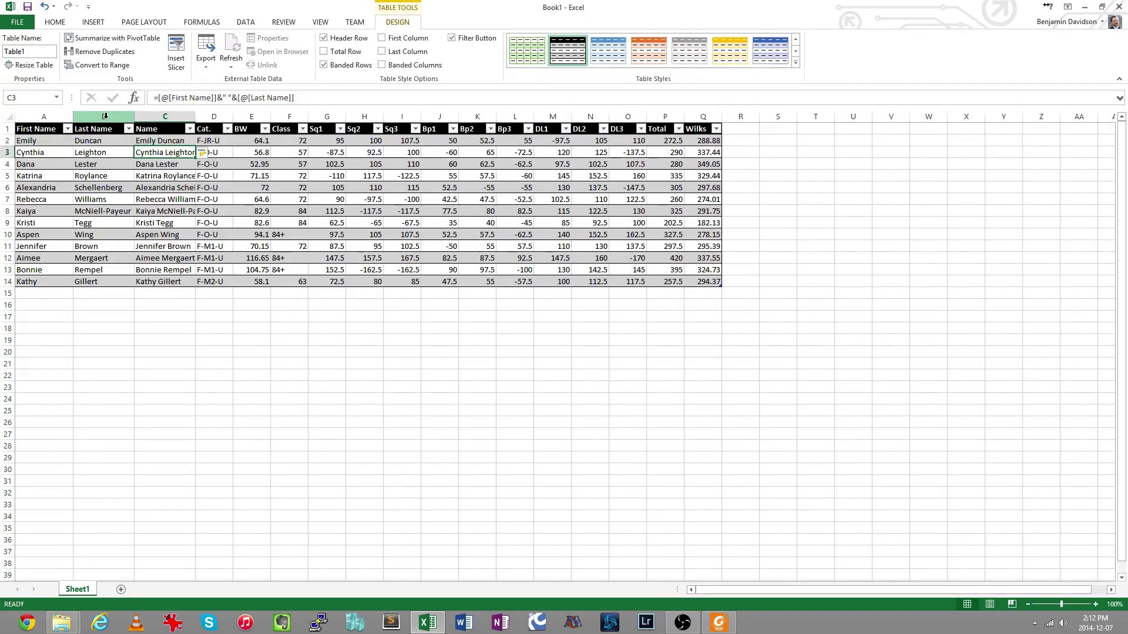
pyautogui.moveTo(73, 118); pyautogui.dragTo(105, 118)
pyautogui.keyDown('shift'); pyautogui.click(64, 116); pyautogui.keyUp('shift')
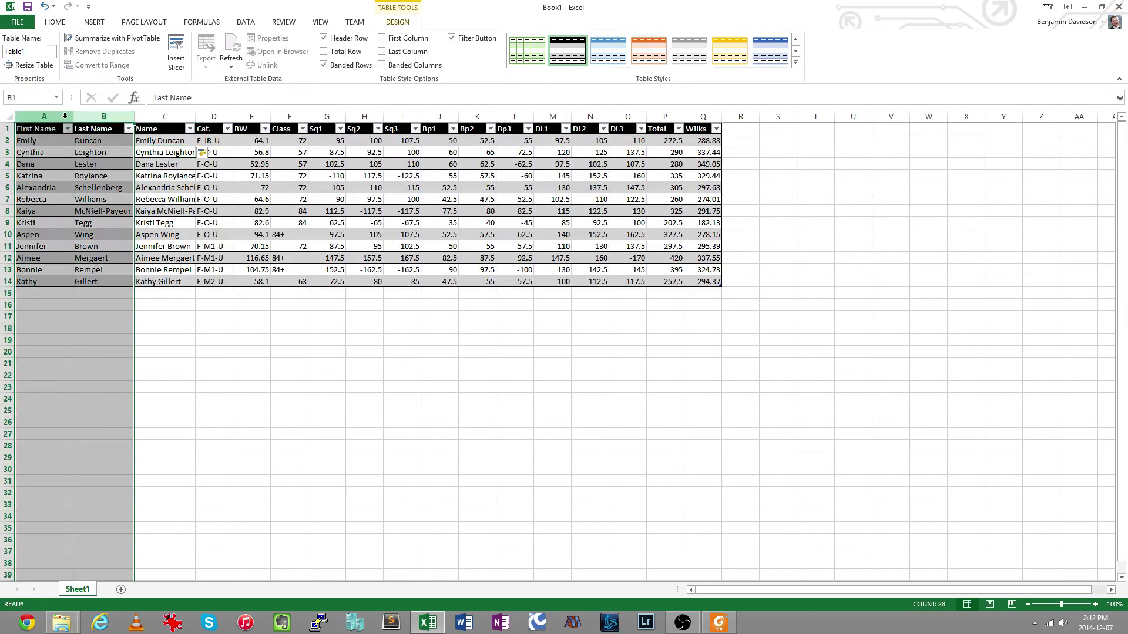
pyautogui.click(152, 144)
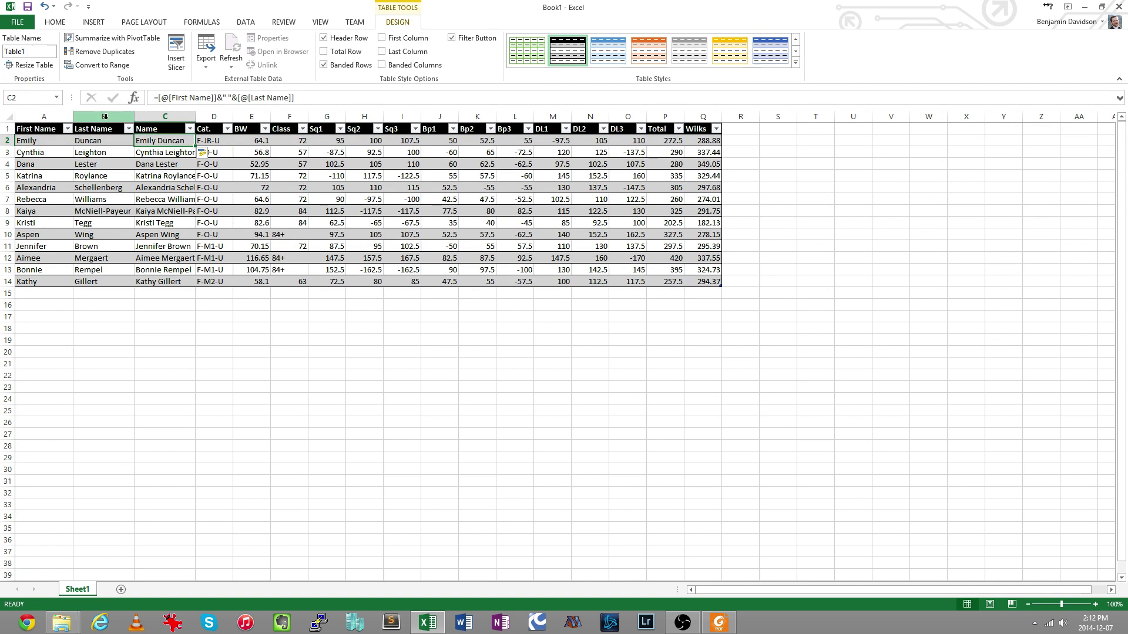
pyautogui.moveTo(106, 116); pyautogui.dragTo(67, 115)
pyautogui.rightClick(67, 115)
pyautogui.click(88, 217)
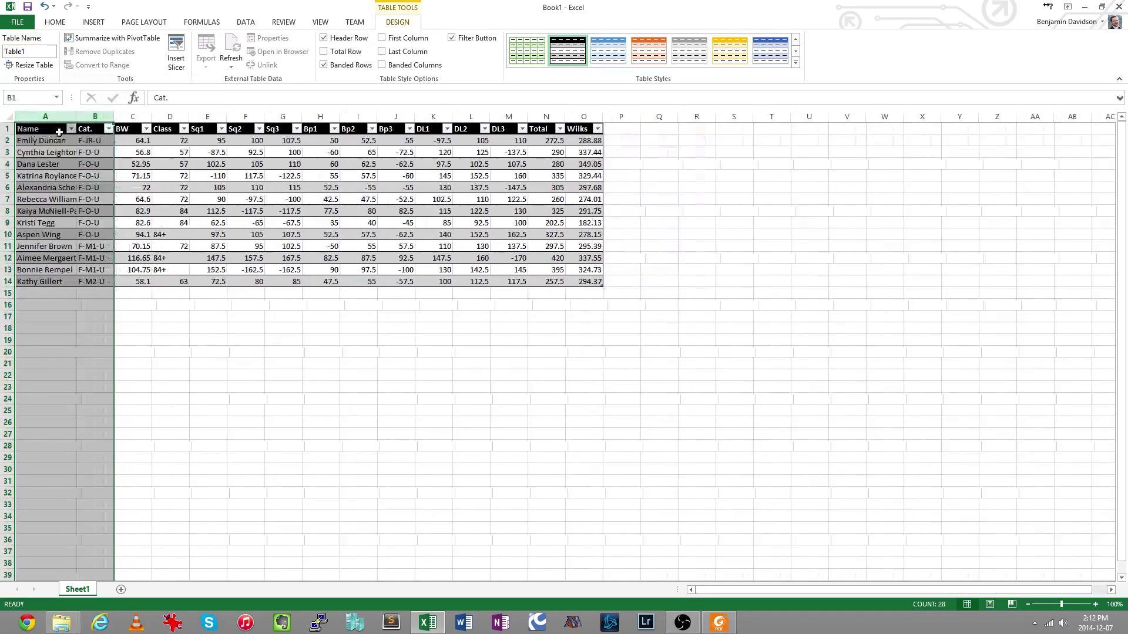
pyautogui.click(45, 164)
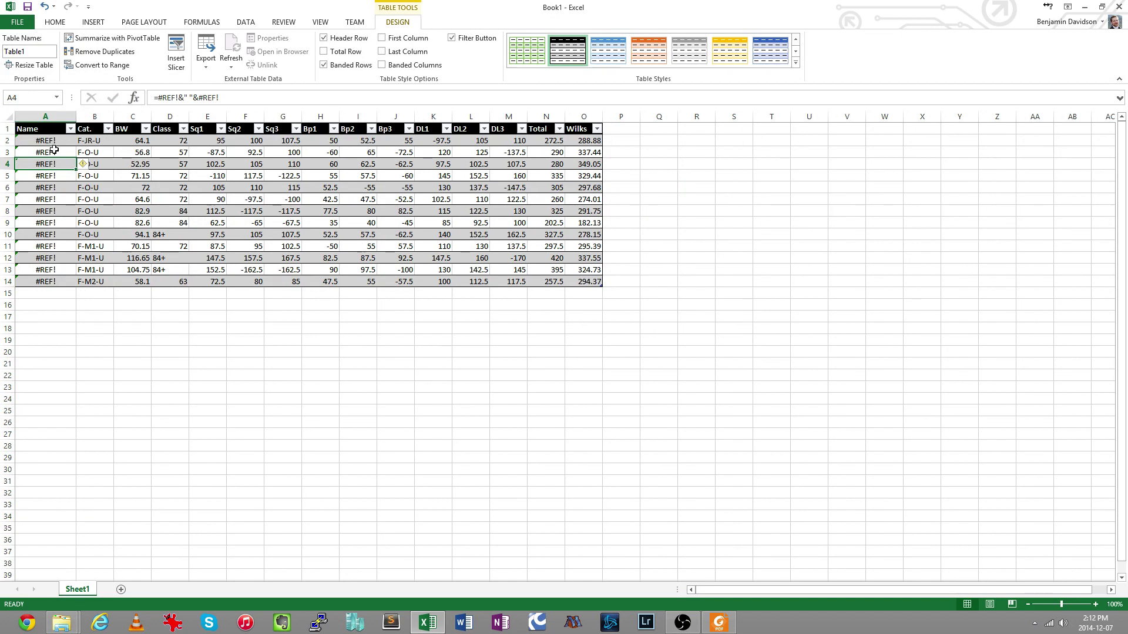
pyautogui.hotkey('ctrl', 'z')
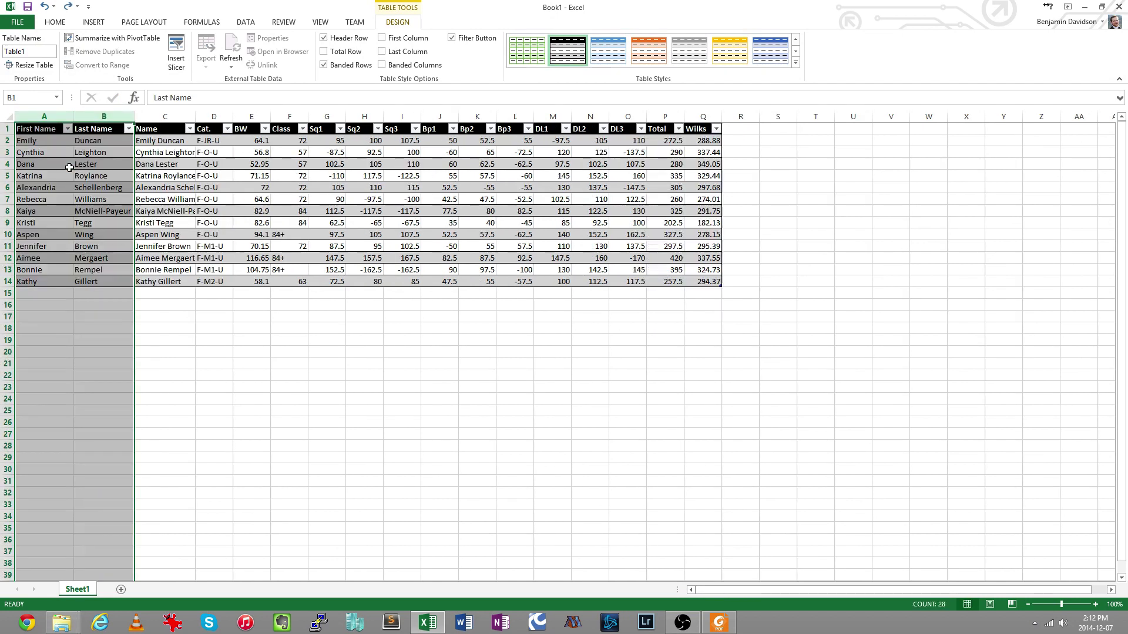
pyautogui.moveTo(169, 143); pyautogui.dragTo(167, 282)
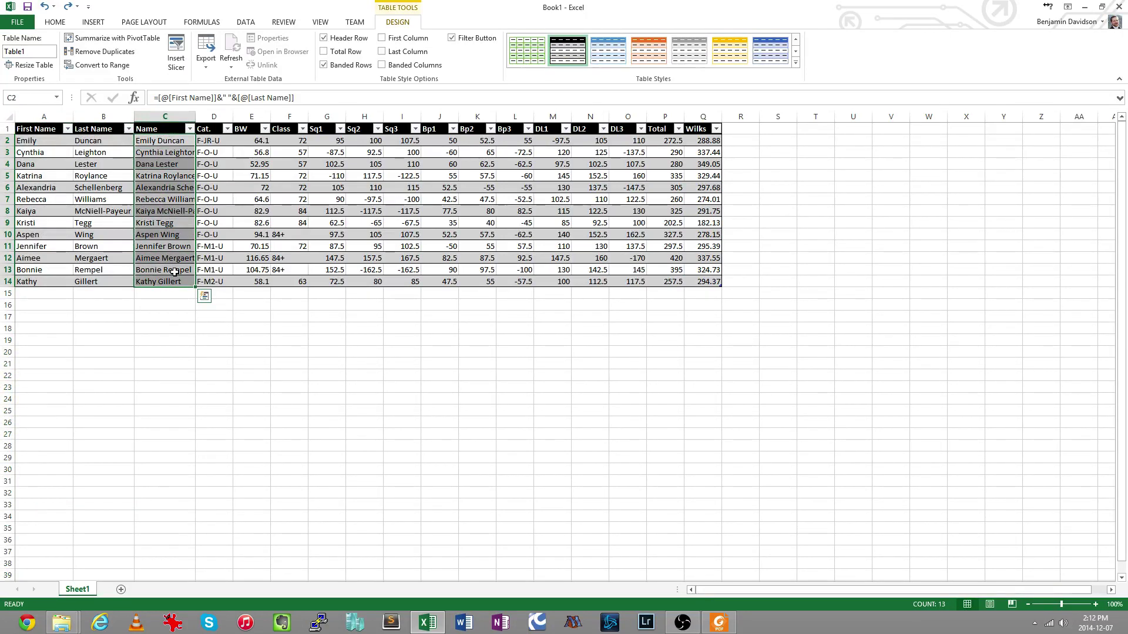
# - Paste the copied full names in C2:C14 back as plain values
pyautogui.hotkey('ctrl', 'c')
pyautogui.click(59, 24)
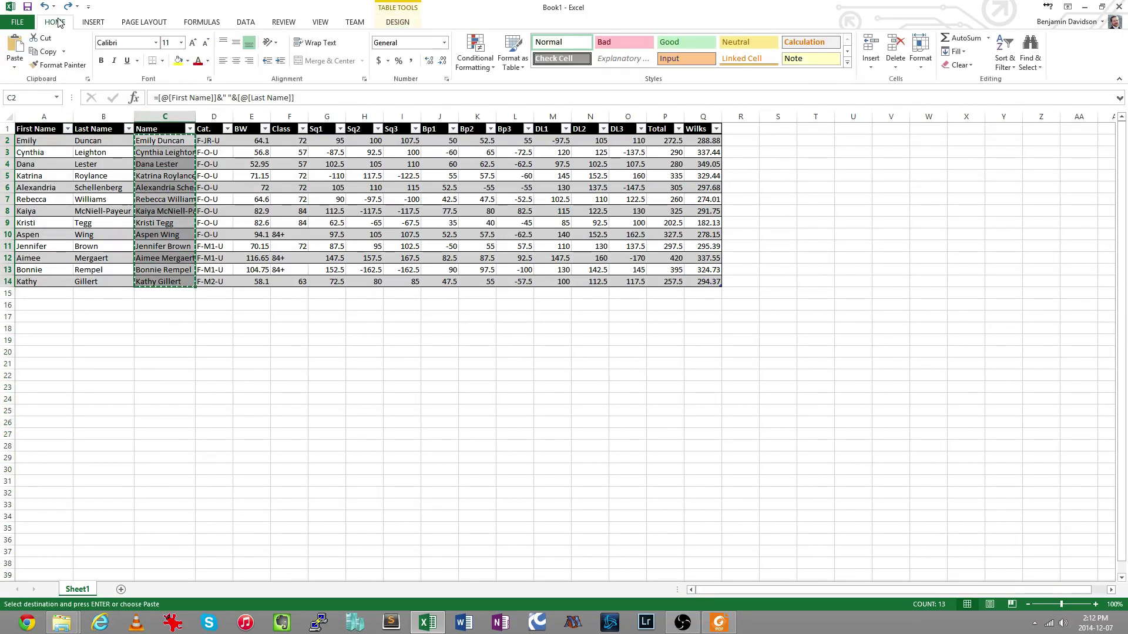
pyautogui.click(22, 62)
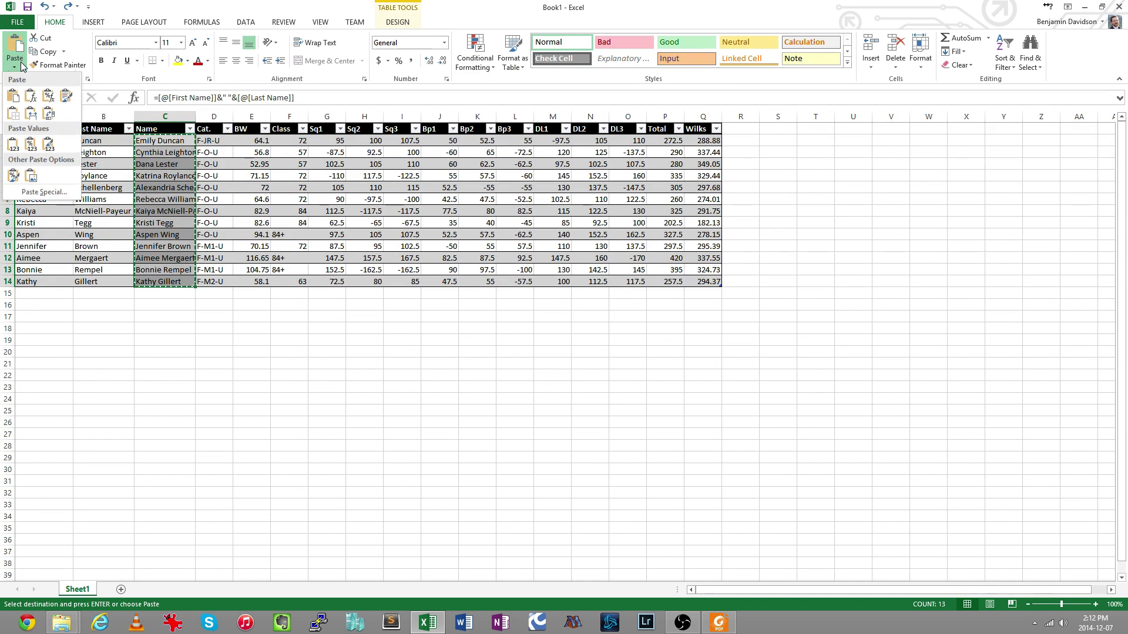
pyautogui.click(12, 145)
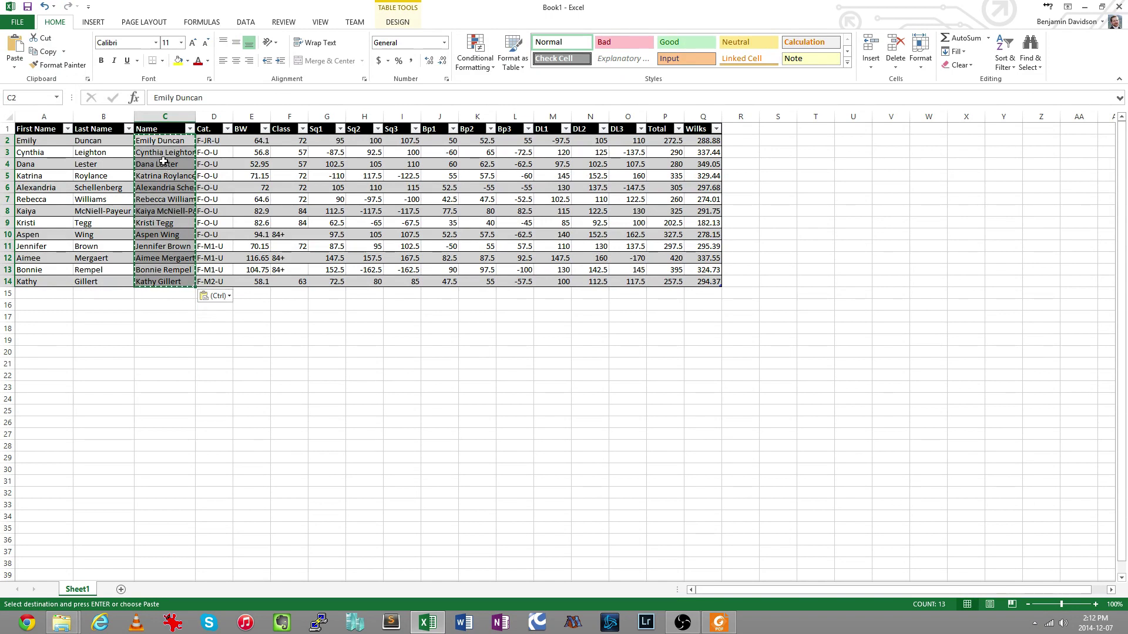
pyautogui.click(165, 141)
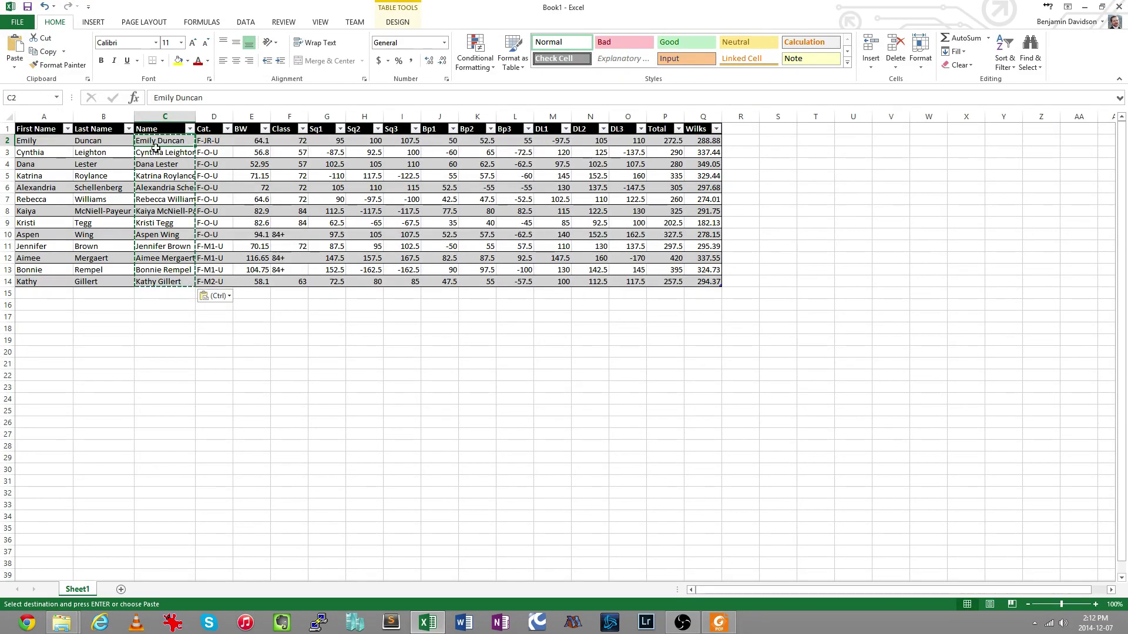
# - Delete the First Name and Last Name columns A:B
pyautogui.moveTo(79, 115); pyautogui.dragTo(45, 114)
pyautogui.rightClick(45, 115)
pyautogui.click(65, 199)
# - Autofit the Name column, right-align the Class column values and left-align its header
pyautogui.click(56, 165)
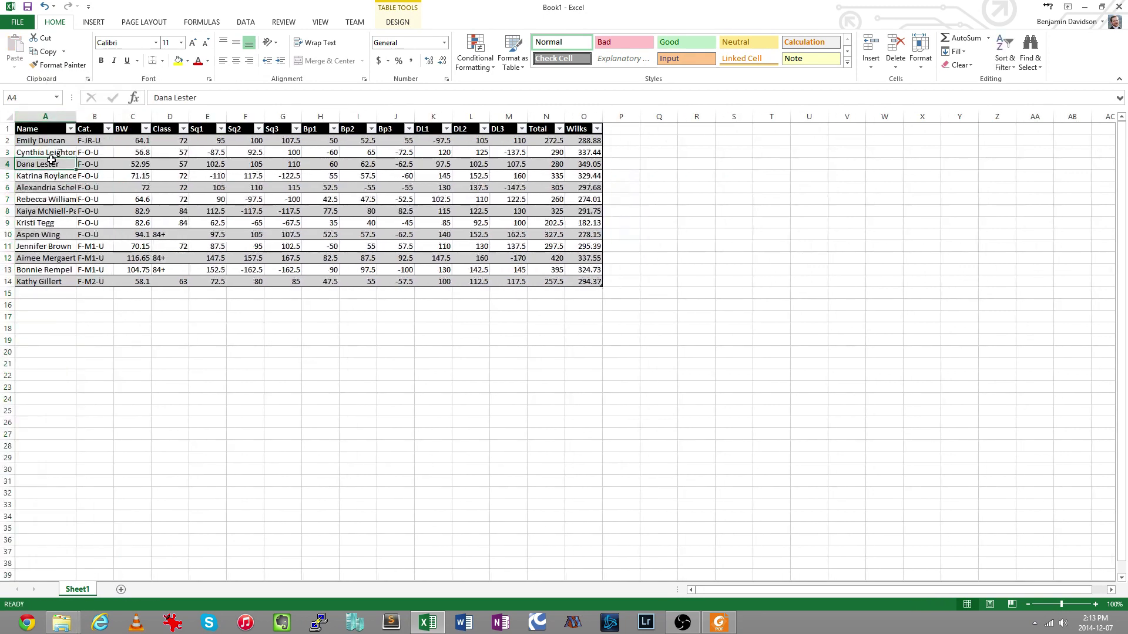
pyautogui.doubleClick(76, 116)
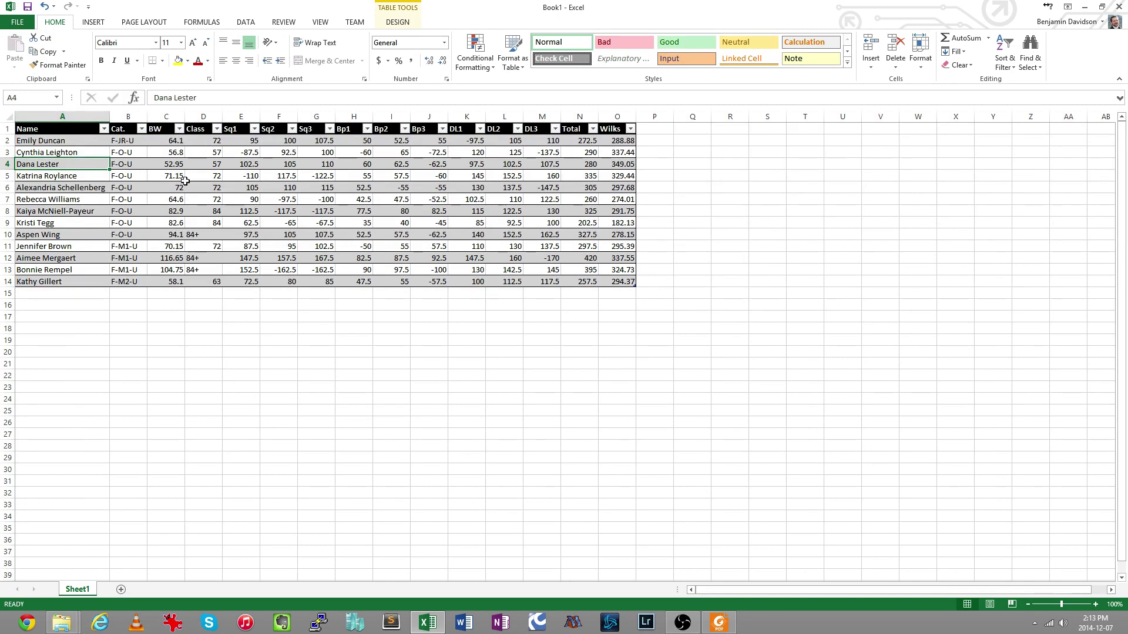
pyautogui.click(202, 122)
pyautogui.click(213, 235)
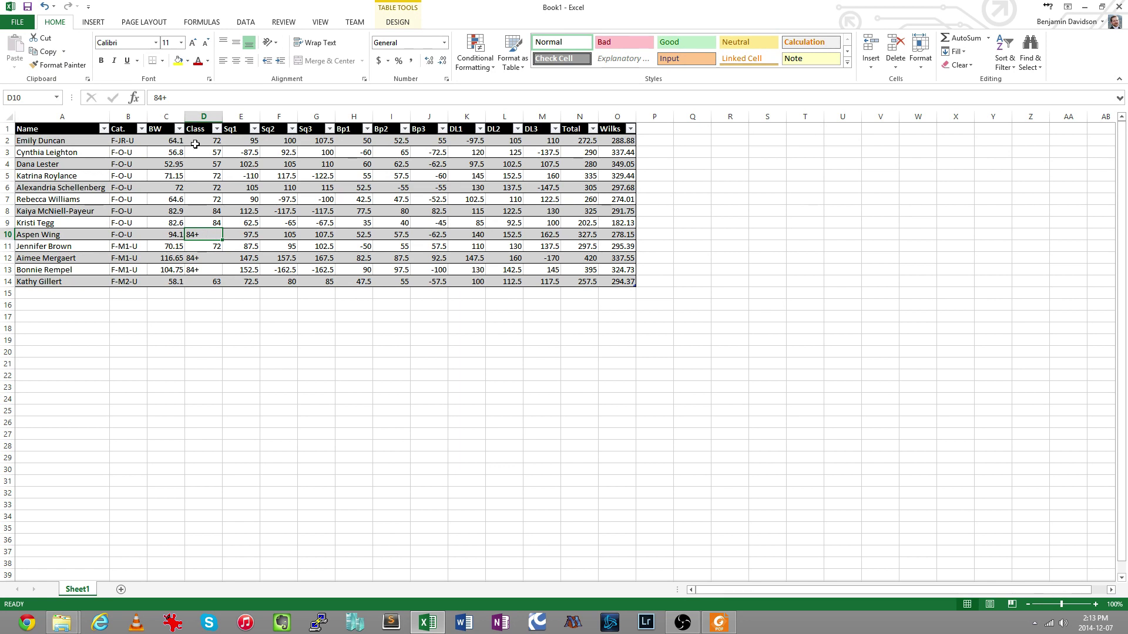
pyautogui.click(203, 116)
pyautogui.click(249, 62)
pyautogui.click(204, 134)
pyautogui.click(224, 62)
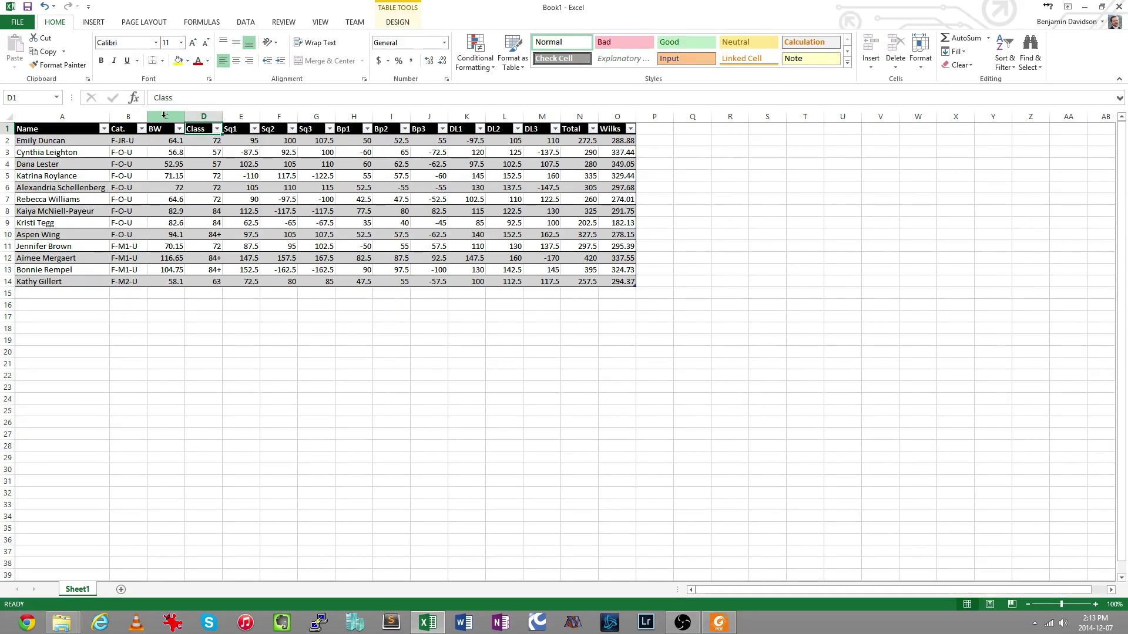
# - Delete the Class column from Table1, then inspect the Bp1 value 35 and Sq1 value -110
pyautogui.rightClick(216, 117)
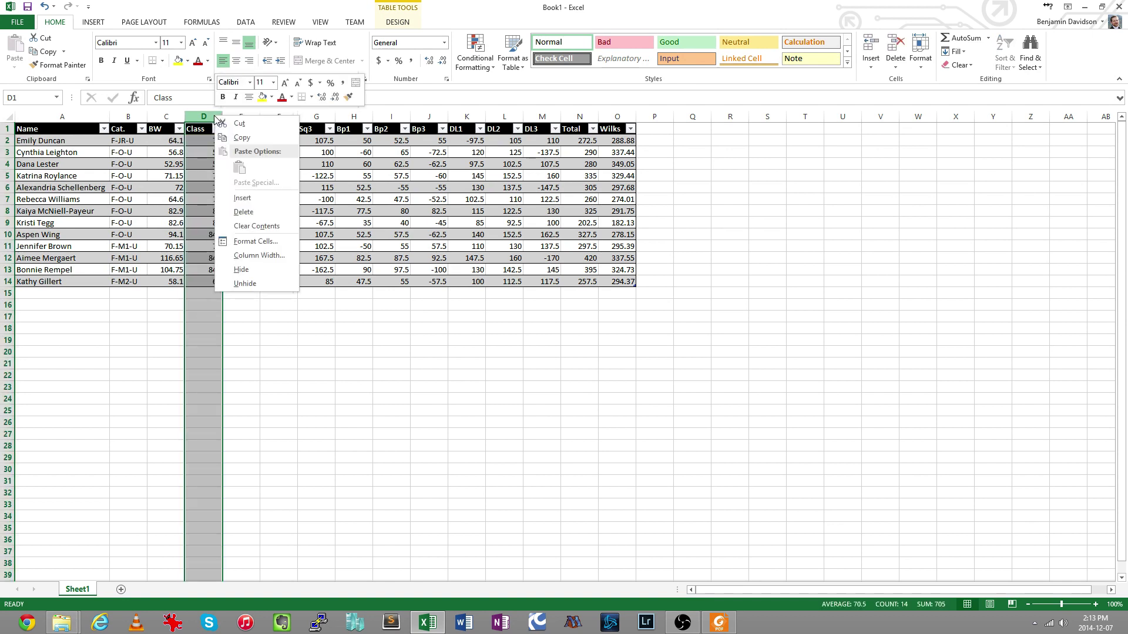
pyautogui.click(244, 212)
pyautogui.click(327, 225)
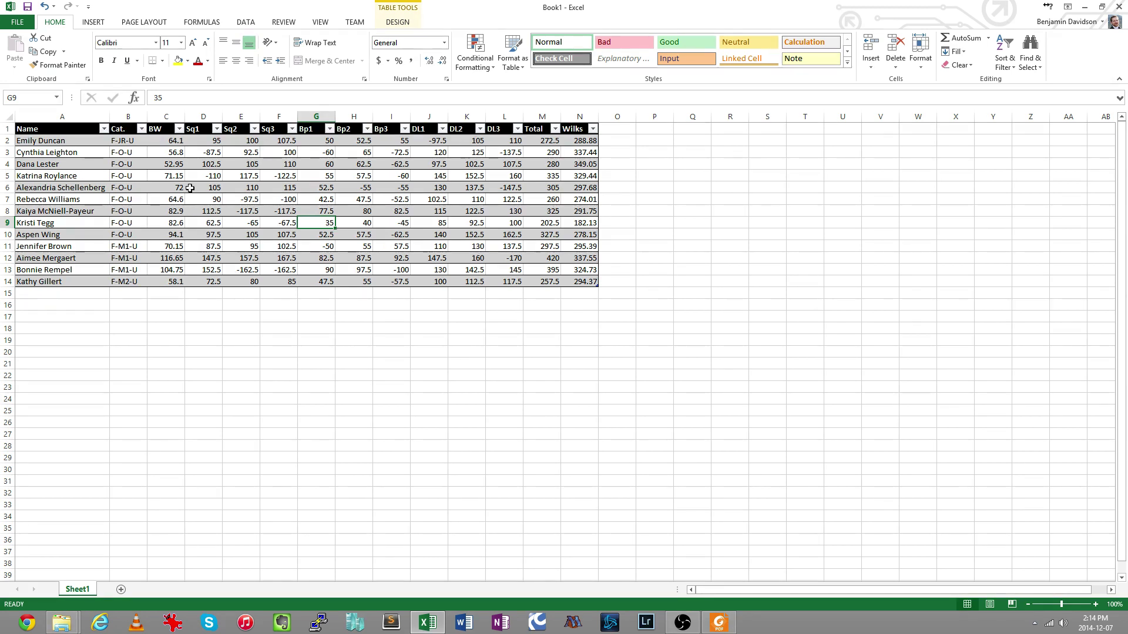
pyautogui.click(215, 172)
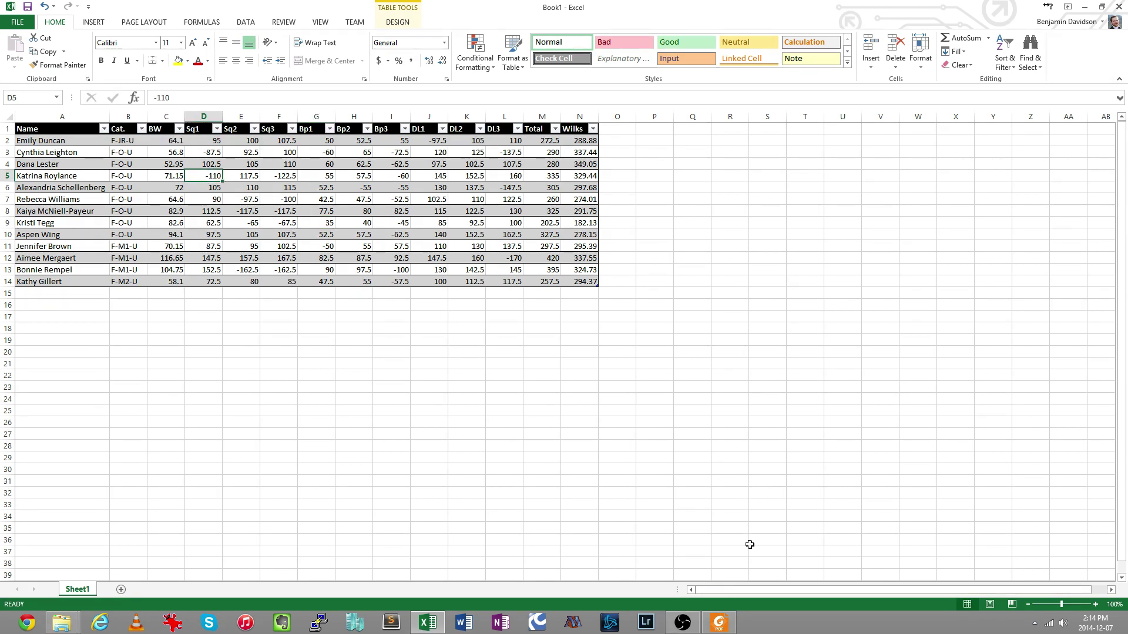
# - Glance at the results PDF in Foxit Reader, then minimize it to bring the Excel workbook back
pyautogui.click(720, 626)
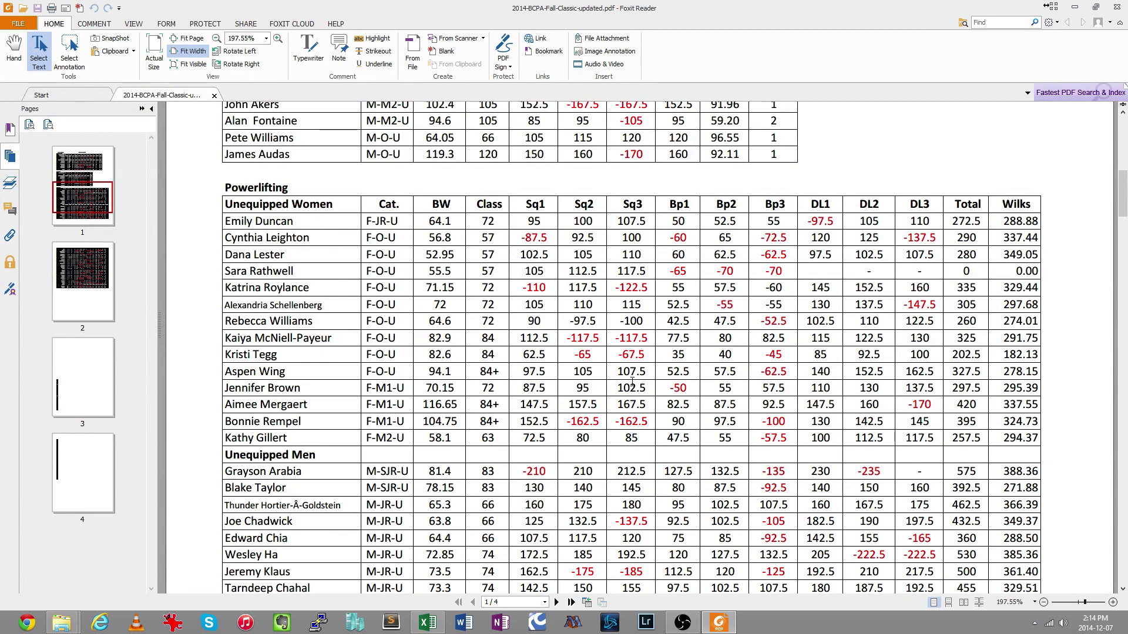
pyautogui.click(719, 623)
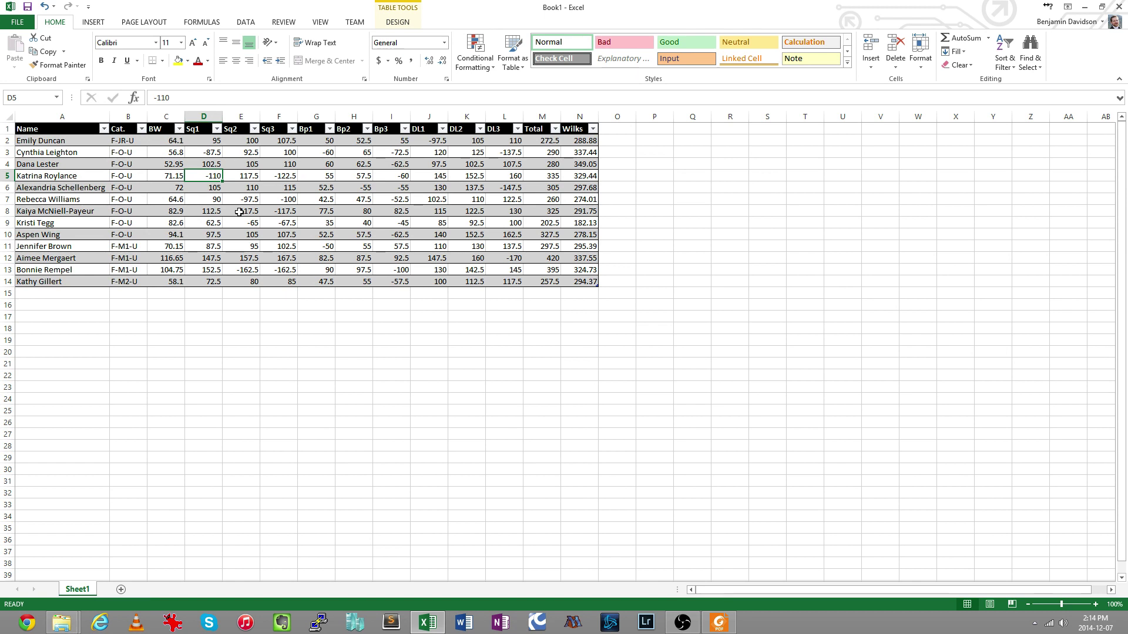
# - Insert an IF function into empty cell P2 from the Formulas tab's Logical list
pyautogui.click(654, 139)
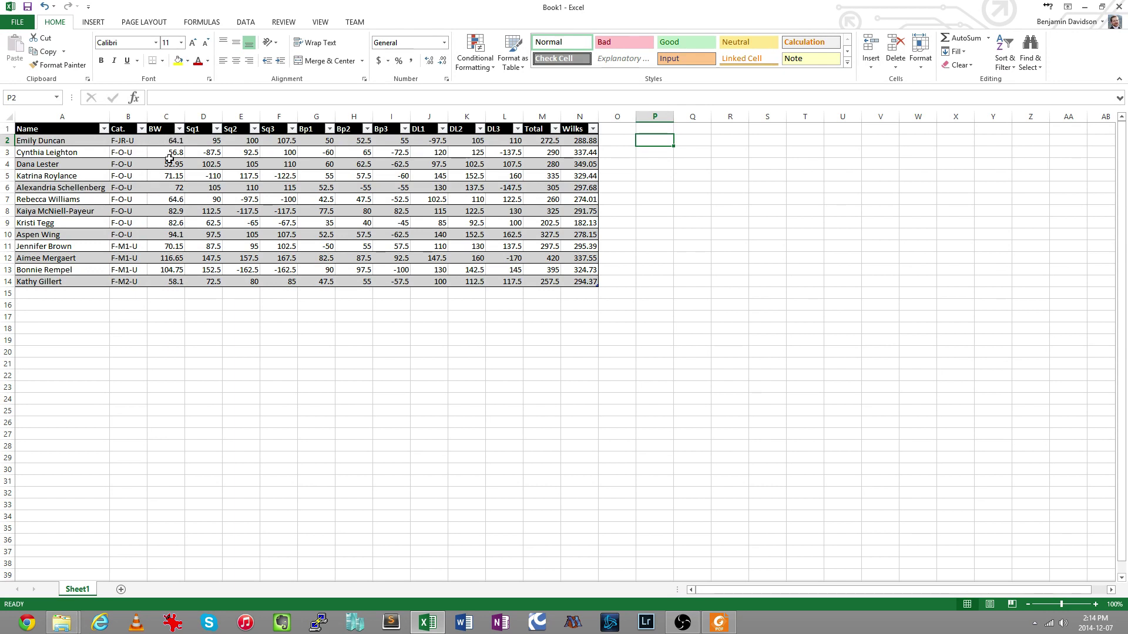
pyautogui.click(203, 24)
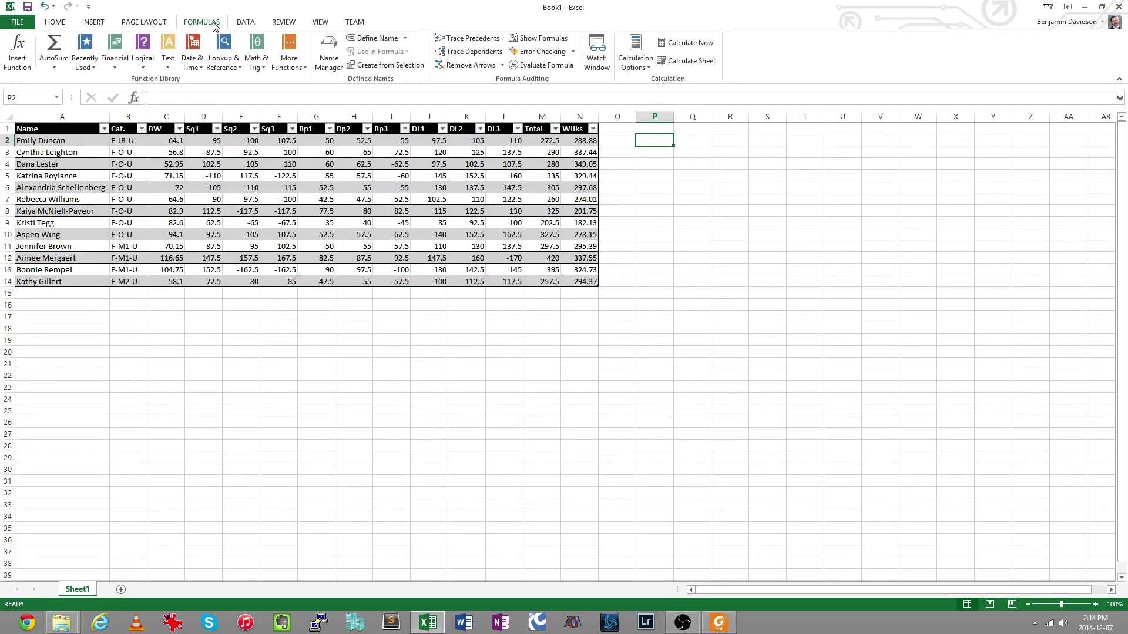
pyautogui.click(144, 65)
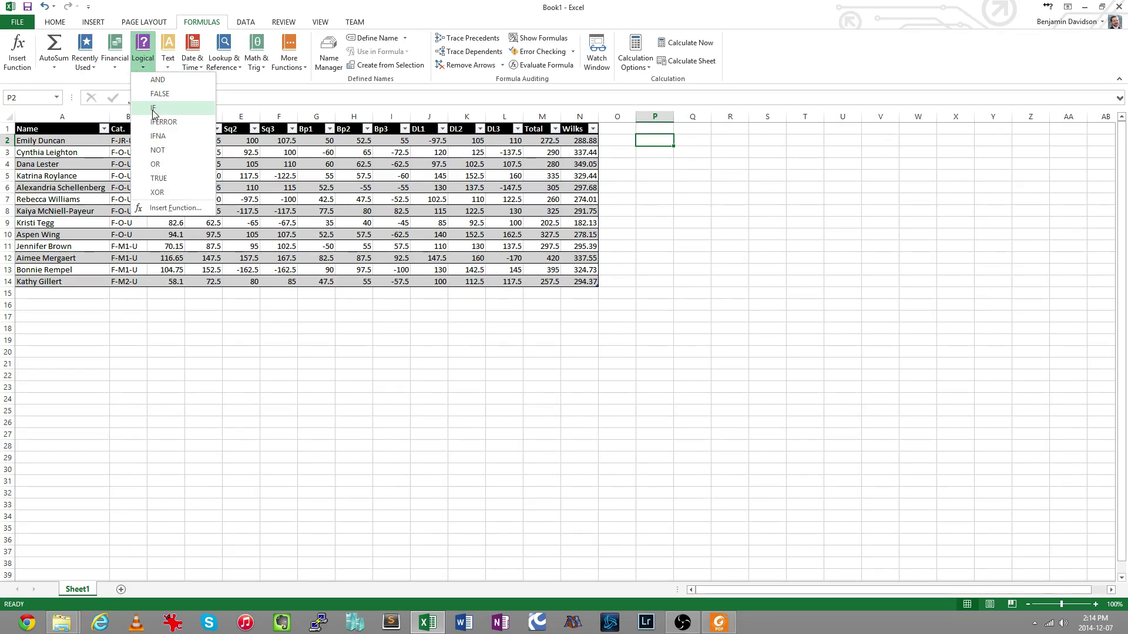
pyautogui.click(155, 112)
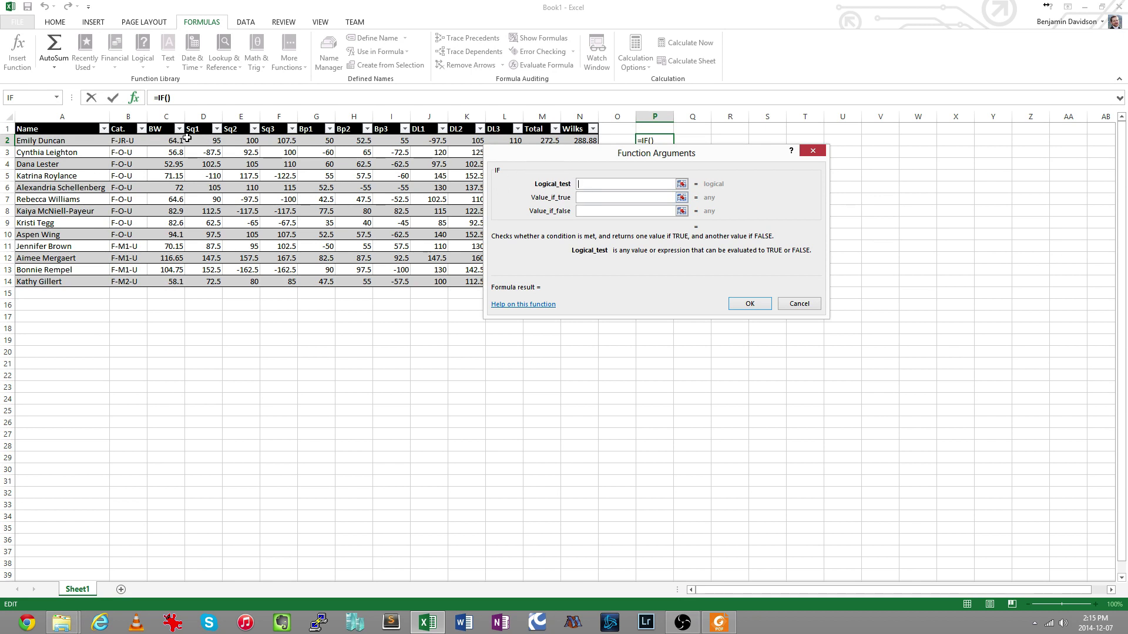
pyautogui.click(164, 140)
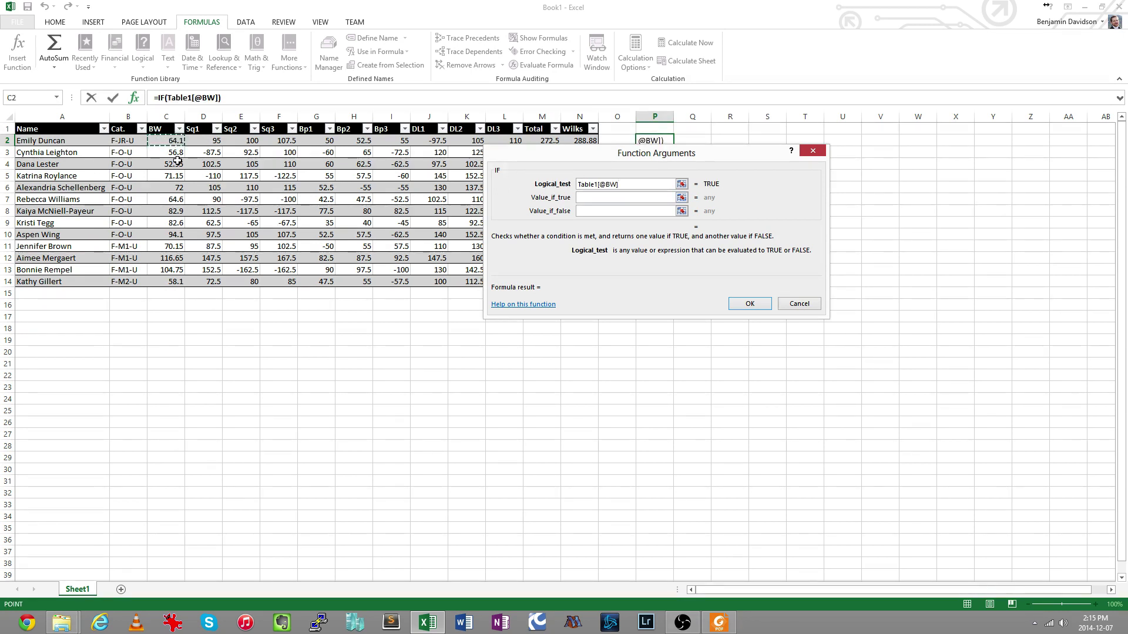
pyautogui.write('>0')
pyautogui.click(594, 199)
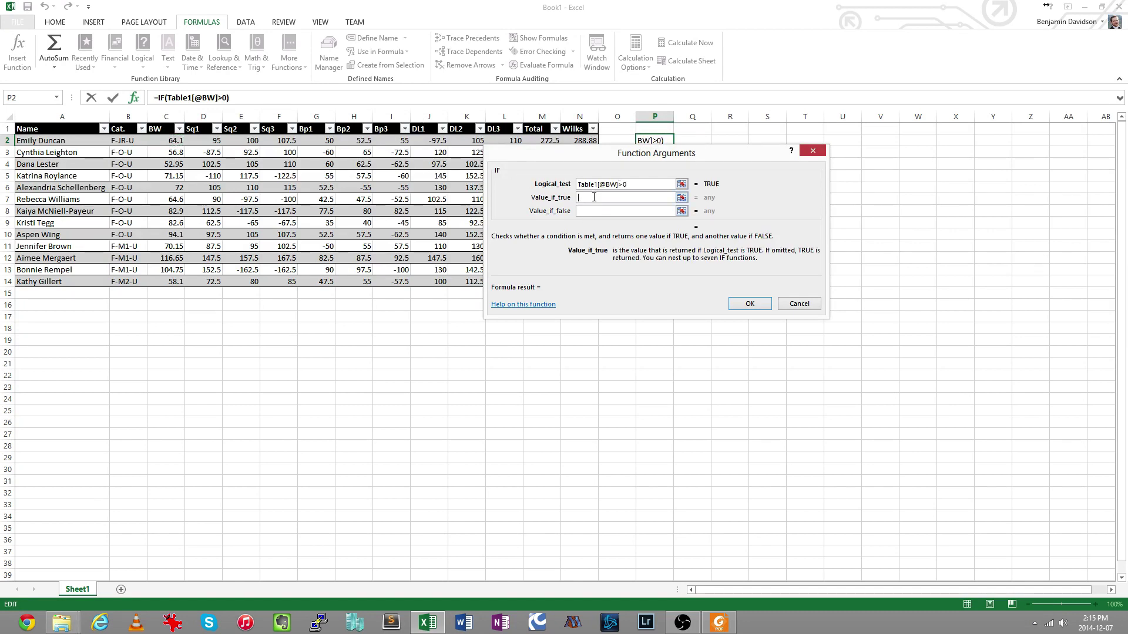
pyautogui.click(163, 143)
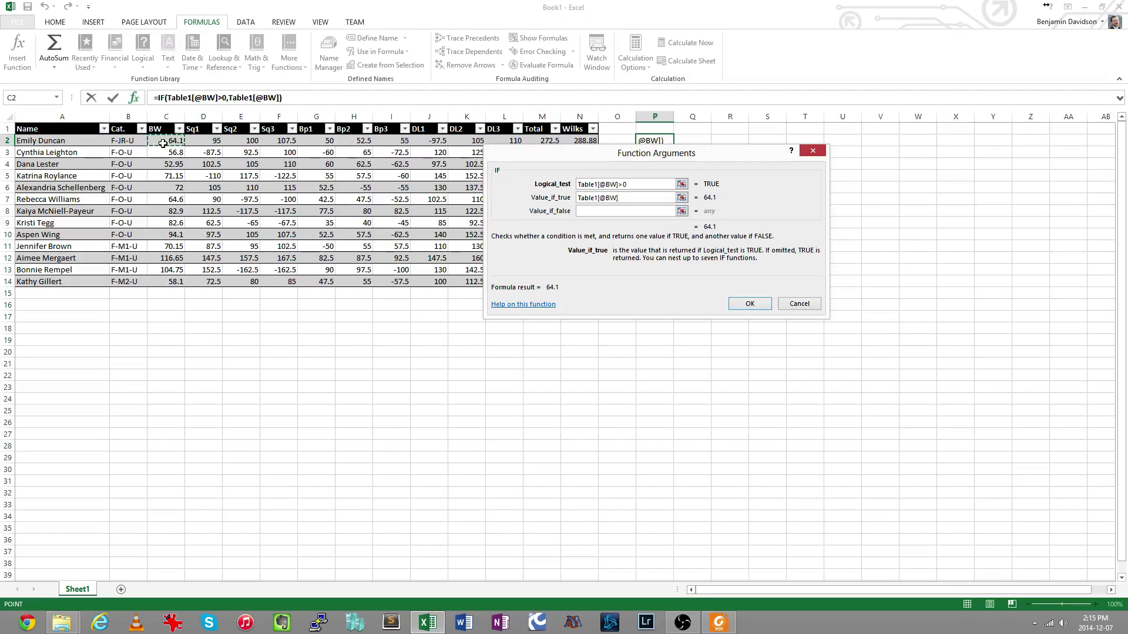
pyautogui.write('*2.2')
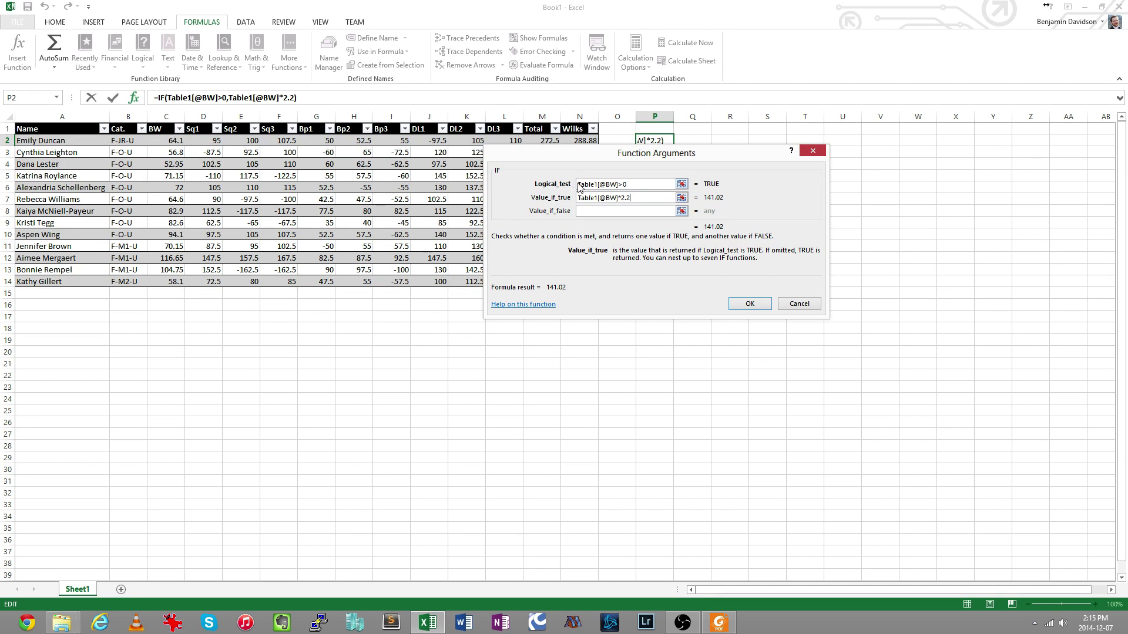
pyautogui.click(608, 211)
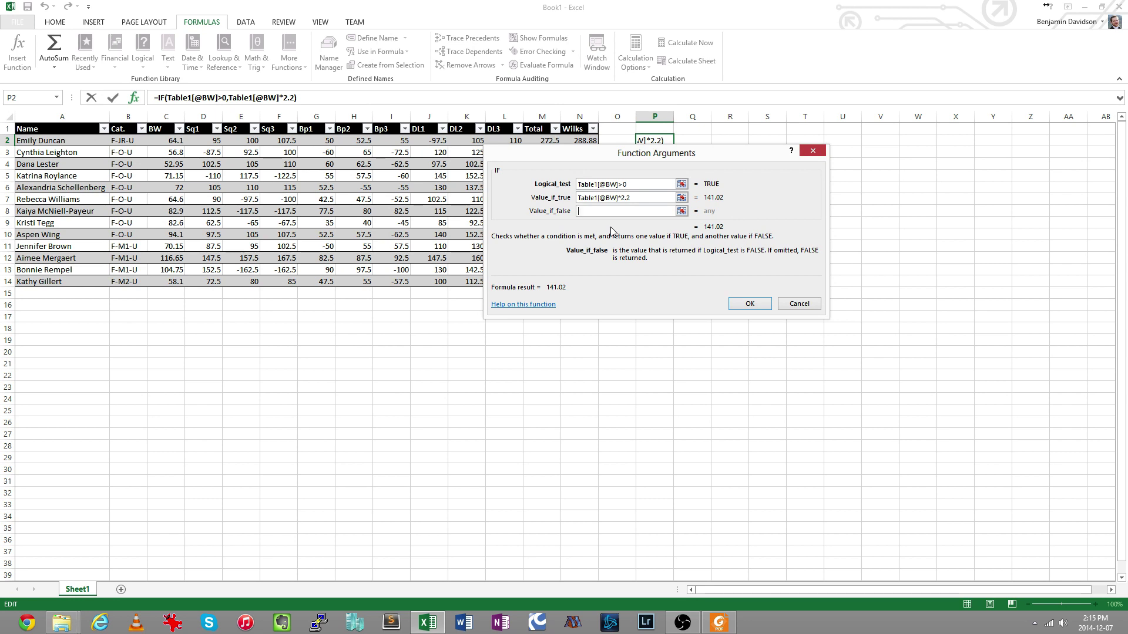
pyautogui.write('""')
pyautogui.click(749, 305)
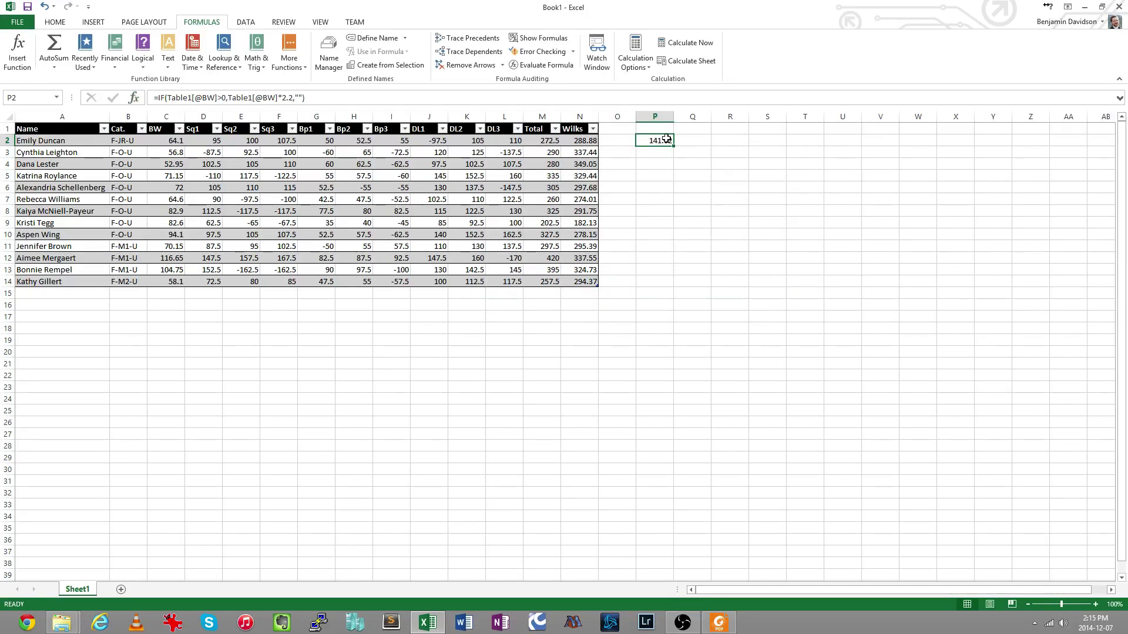
# - Fill P2's pound-conversion formula across to column Y and down to row 14, spot-checking V3, V7 and P2
pyautogui.moveTo(675, 146); pyautogui.dragTo(1000, 145)
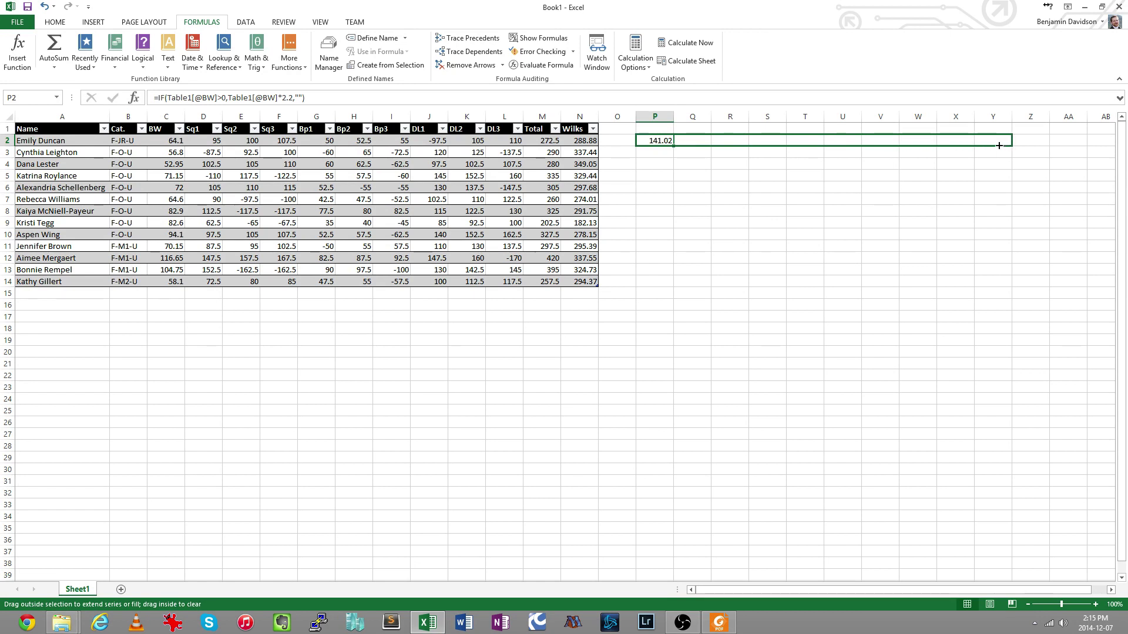
pyautogui.moveTo(1000, 145); pyautogui.dragTo(985, 288)
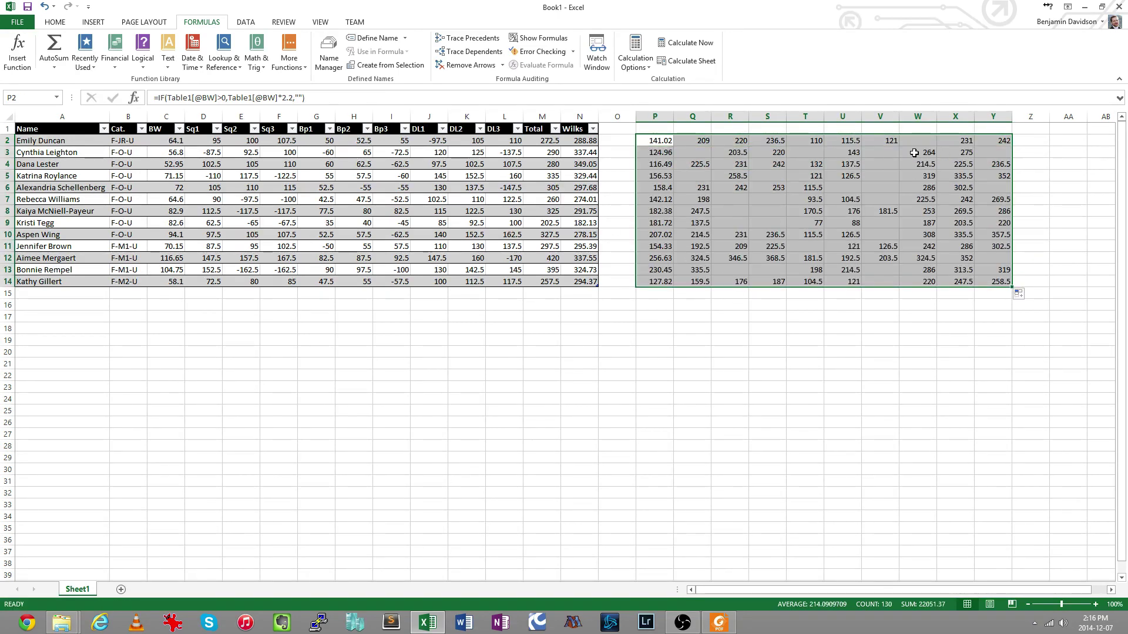
pyautogui.click(887, 155)
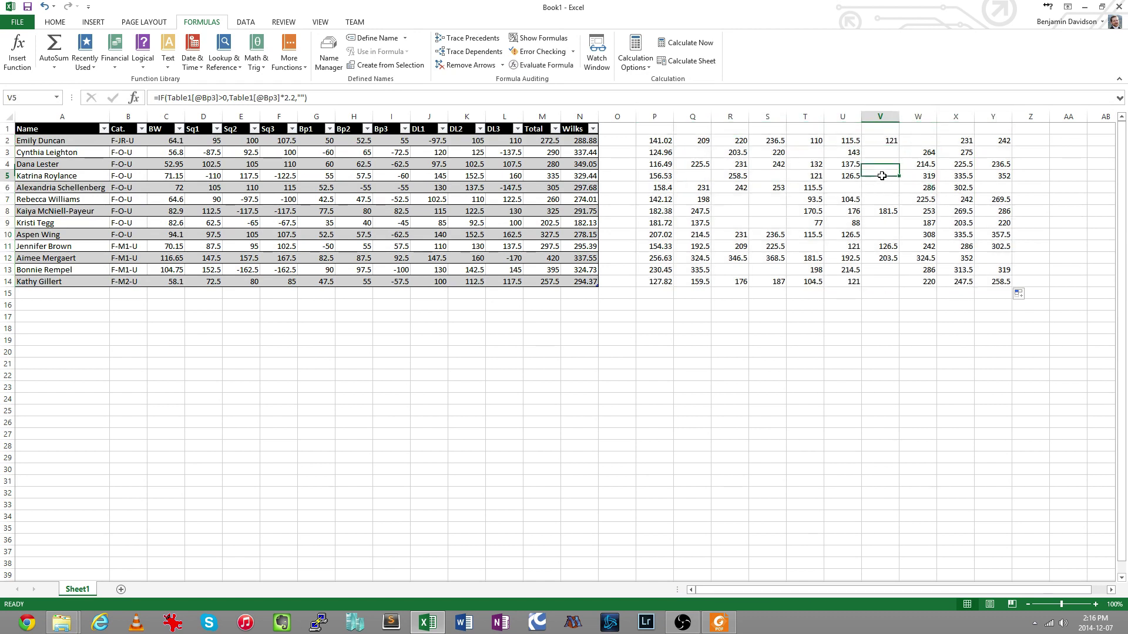
pyautogui.click(880, 197)
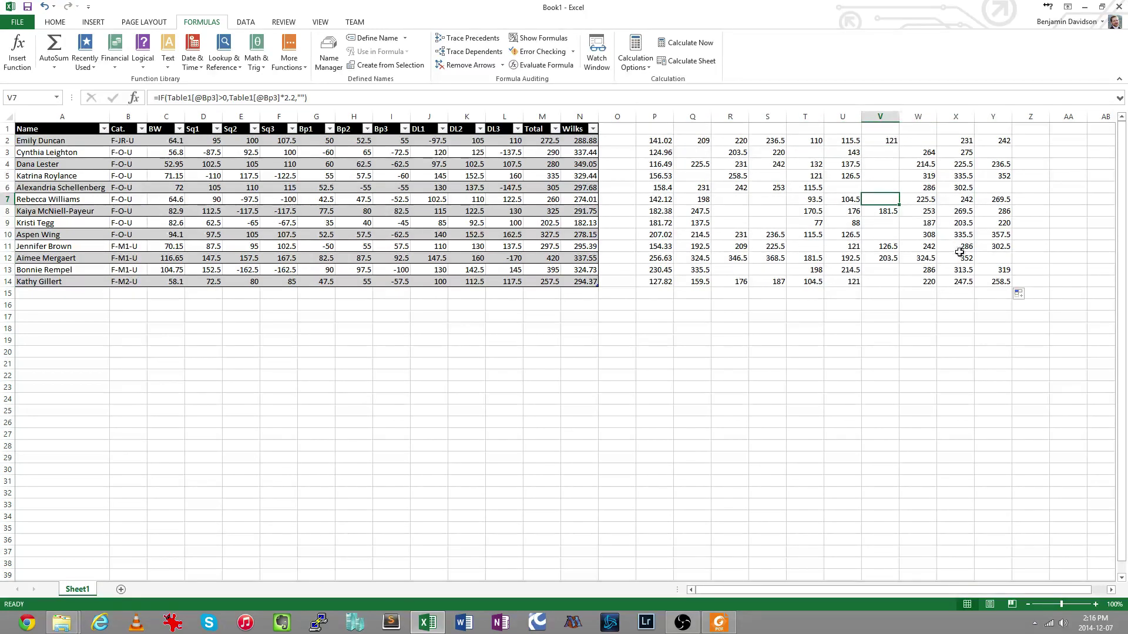
pyautogui.click(660, 140)
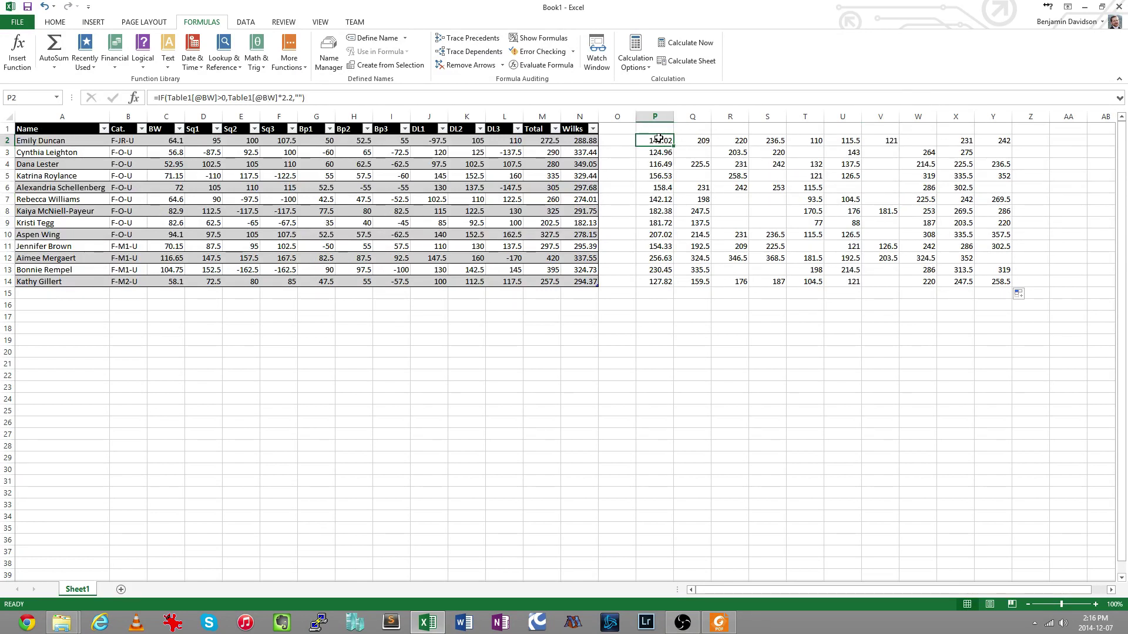
# - Turn the P2:Y14 conversion formulas into static values by copying and pasting them as values
pyautogui.moveTo(170, 142); pyautogui.dragTo(505, 280)
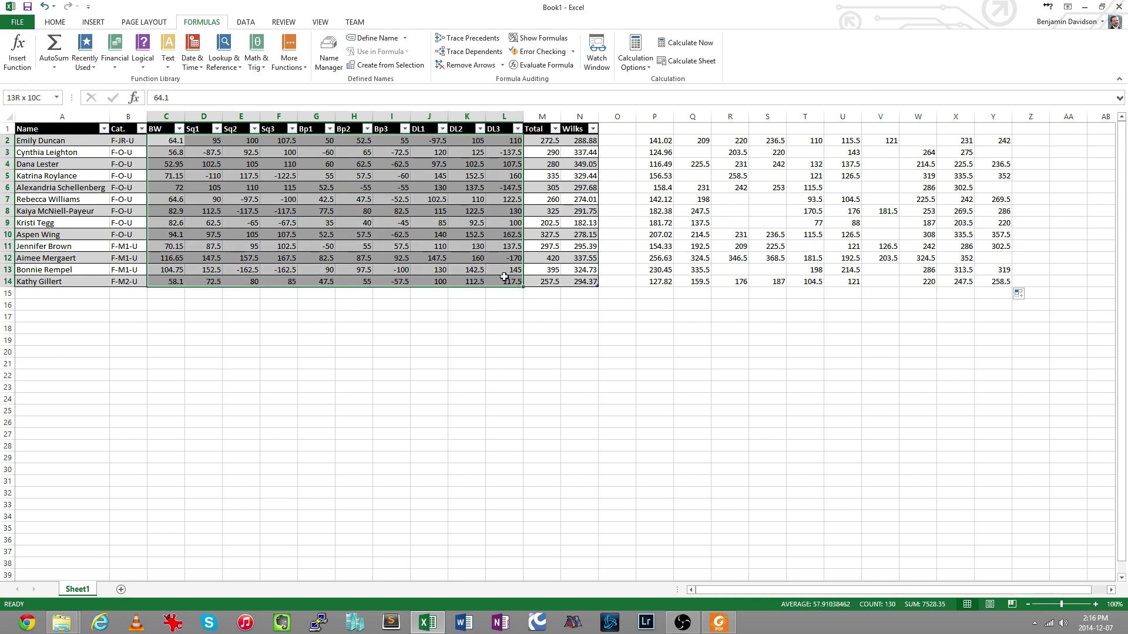
pyautogui.click(662, 144)
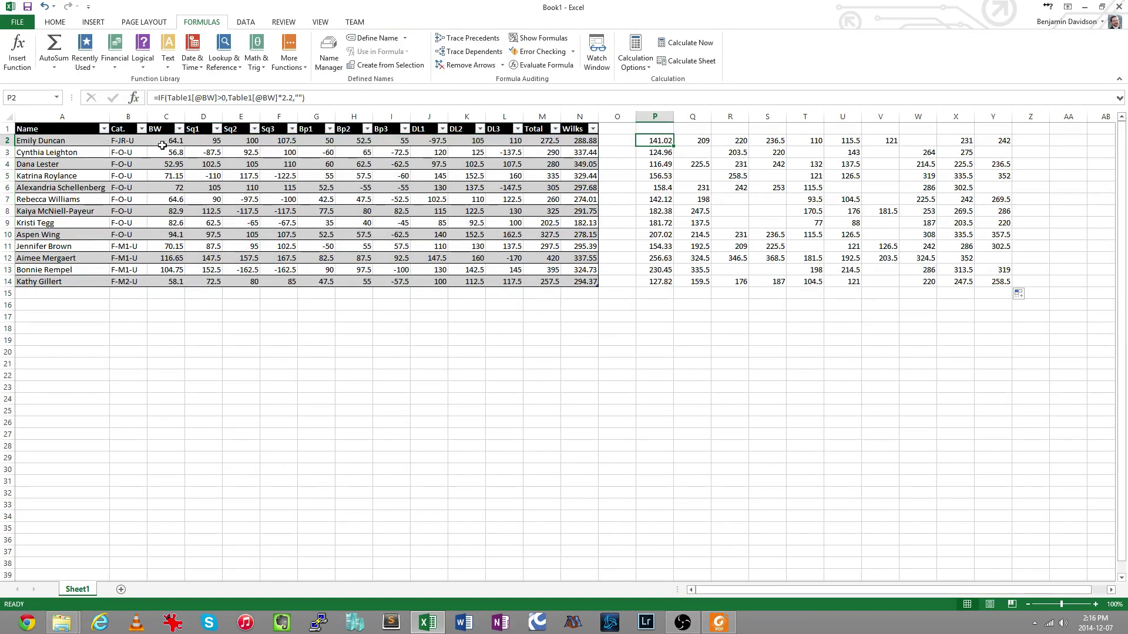
pyautogui.moveTo(663, 142); pyautogui.dragTo(996, 280)
pyautogui.hotkey('ctrl', 'c')
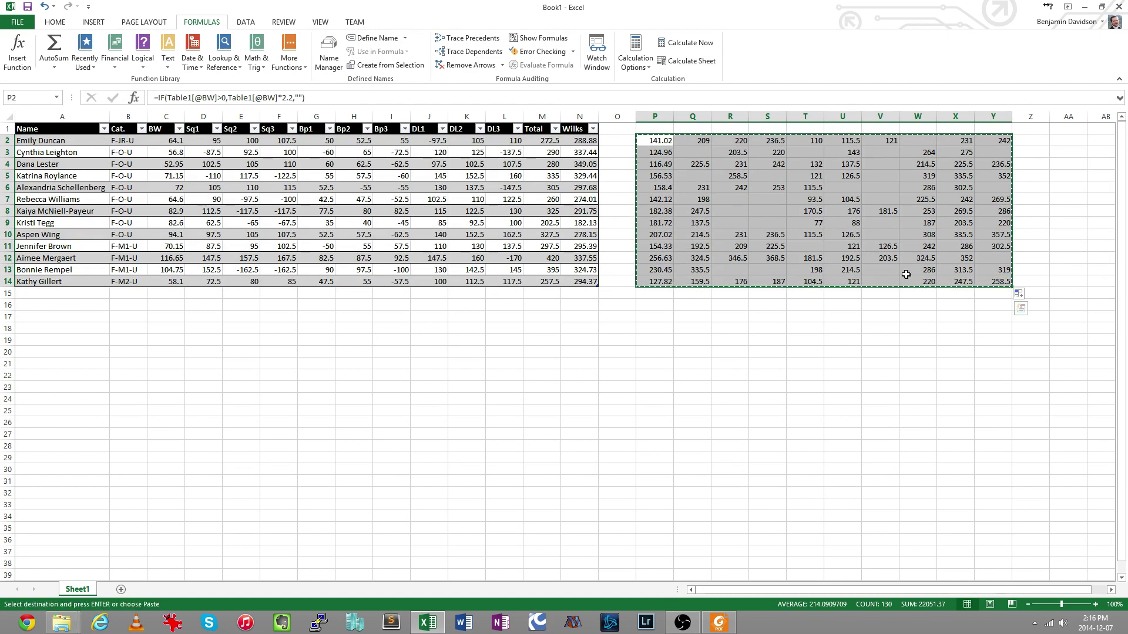
pyautogui.click(59, 25)
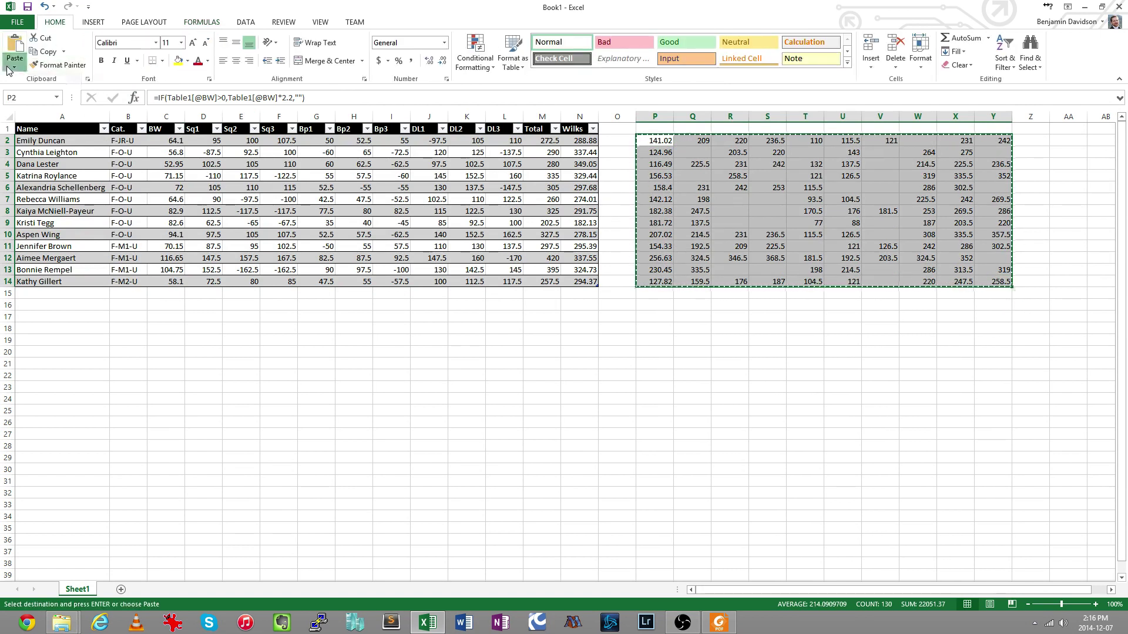
pyautogui.click(15, 66)
pyautogui.click(14, 148)
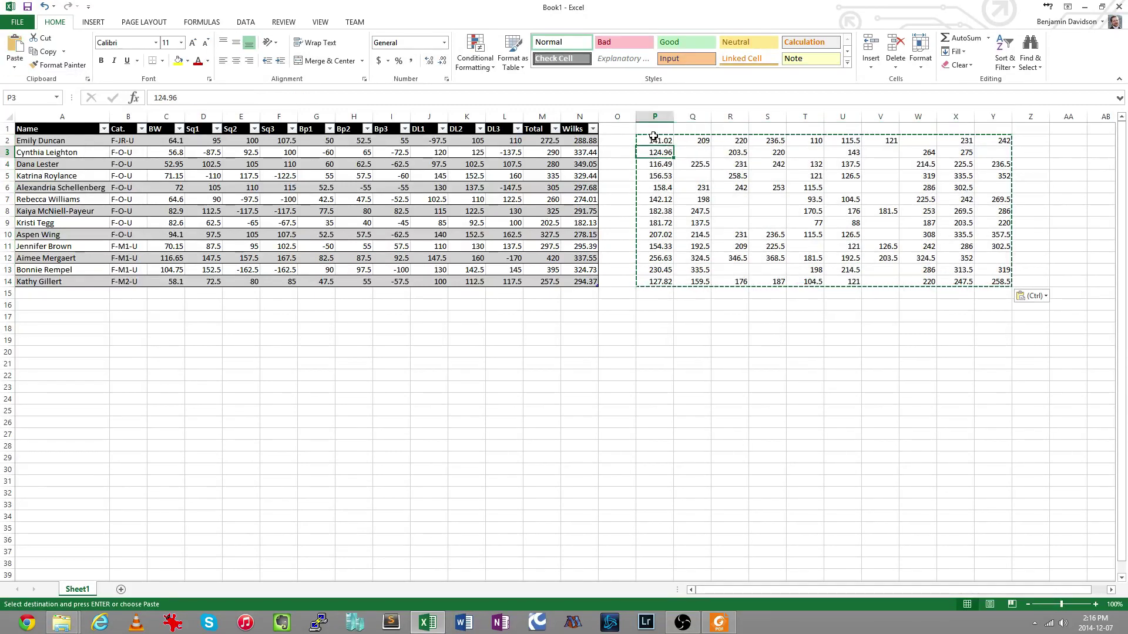
# - Move the pound values from P2:Y14 into C2:L14, replacing the kilogram figures
pyautogui.moveTo(657, 142); pyautogui.dragTo(994, 277)
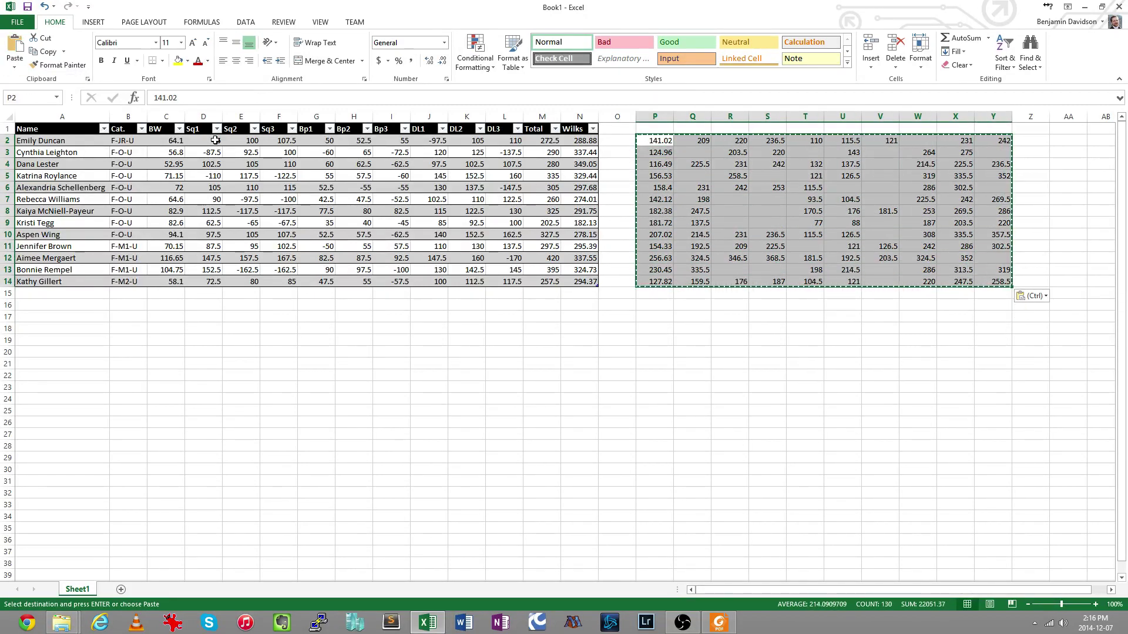
pyautogui.click(164, 144)
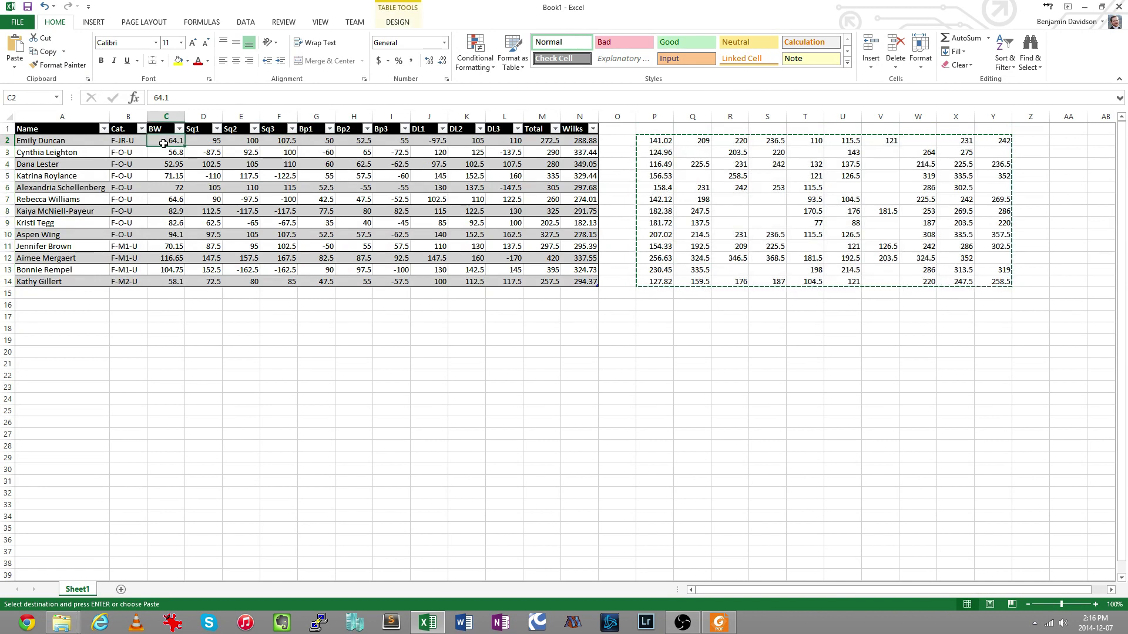
pyautogui.hotkey('ctrl', 'v')
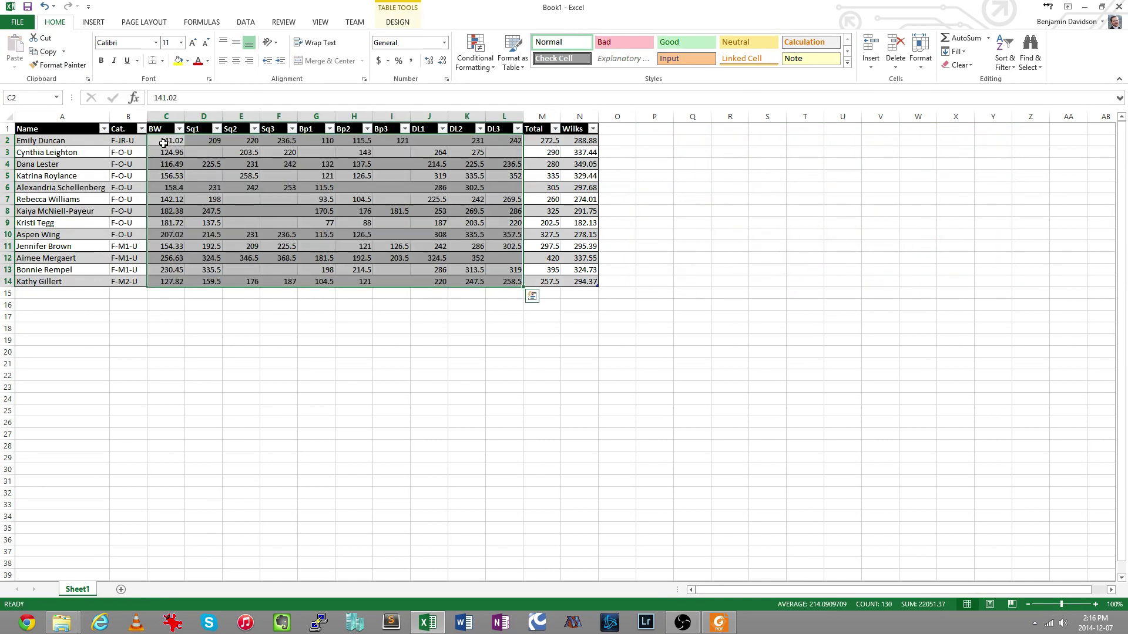
pyautogui.click(400, 215)
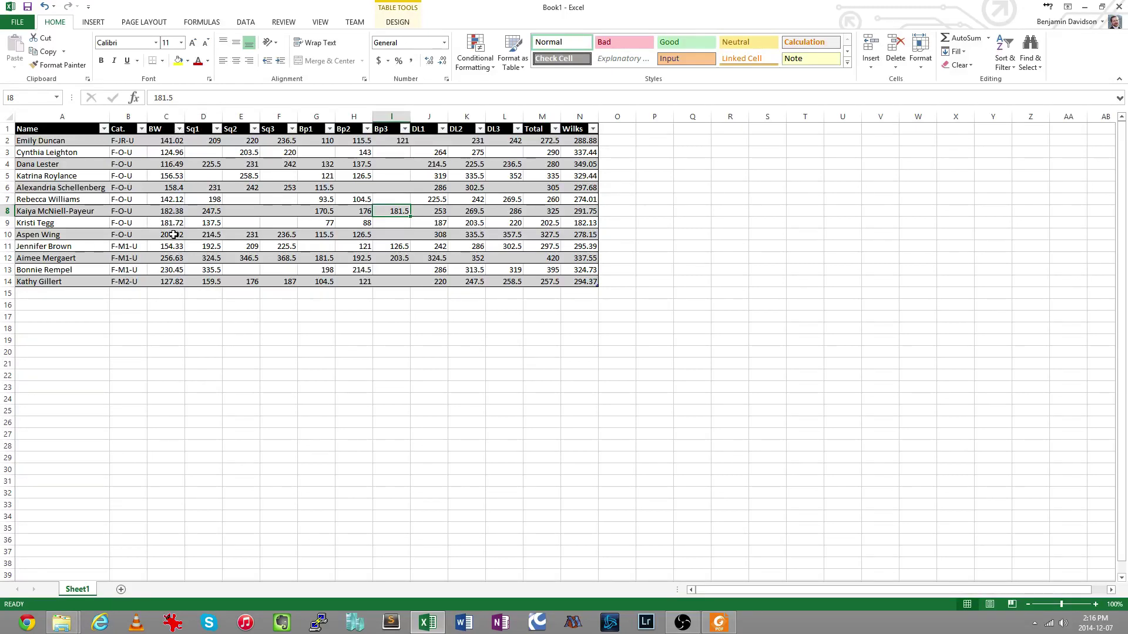
# - Format columns BW through Wilks as Number with 0 decimal places, so G12 shows 182
pyautogui.moveTo(166, 117); pyautogui.dragTo(588, 127)
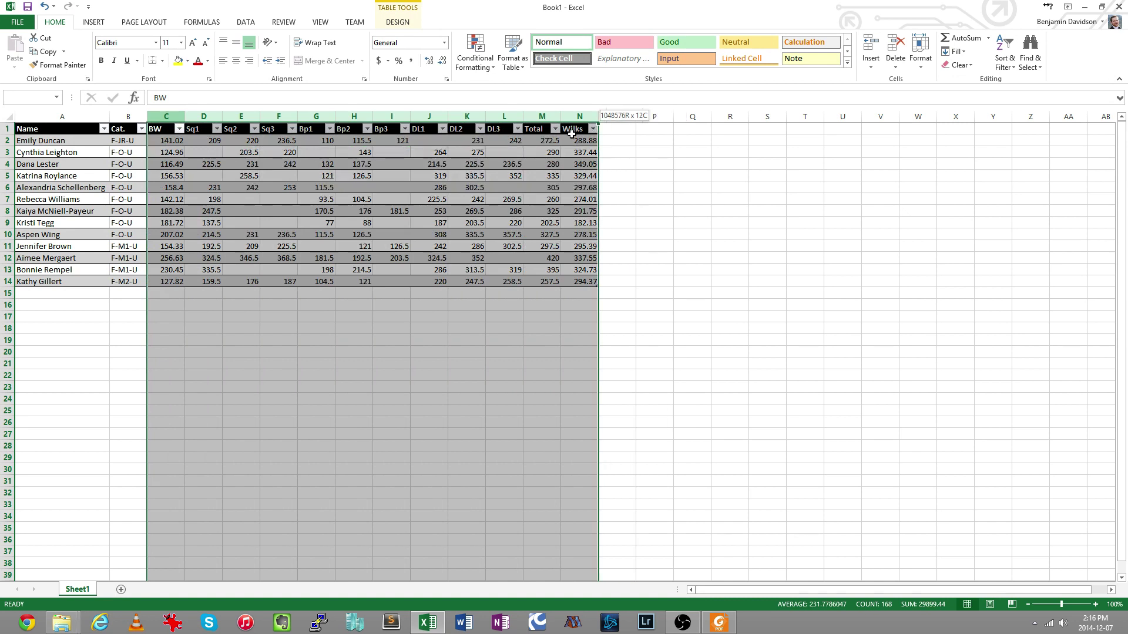
pyautogui.rightClick(462, 210)
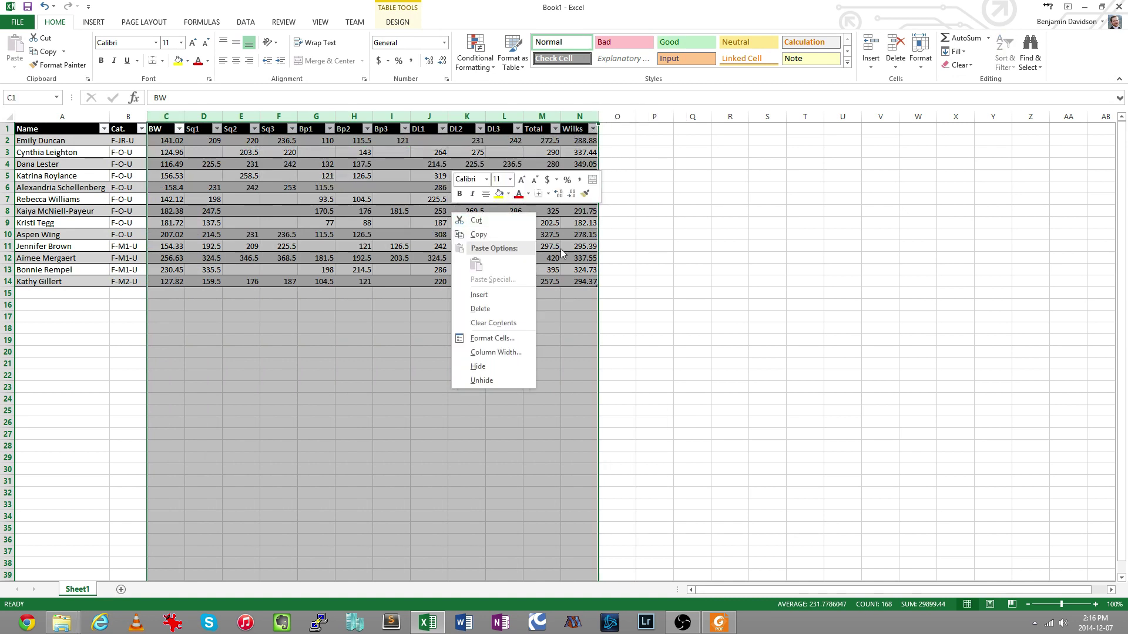
pyautogui.click(493, 339)
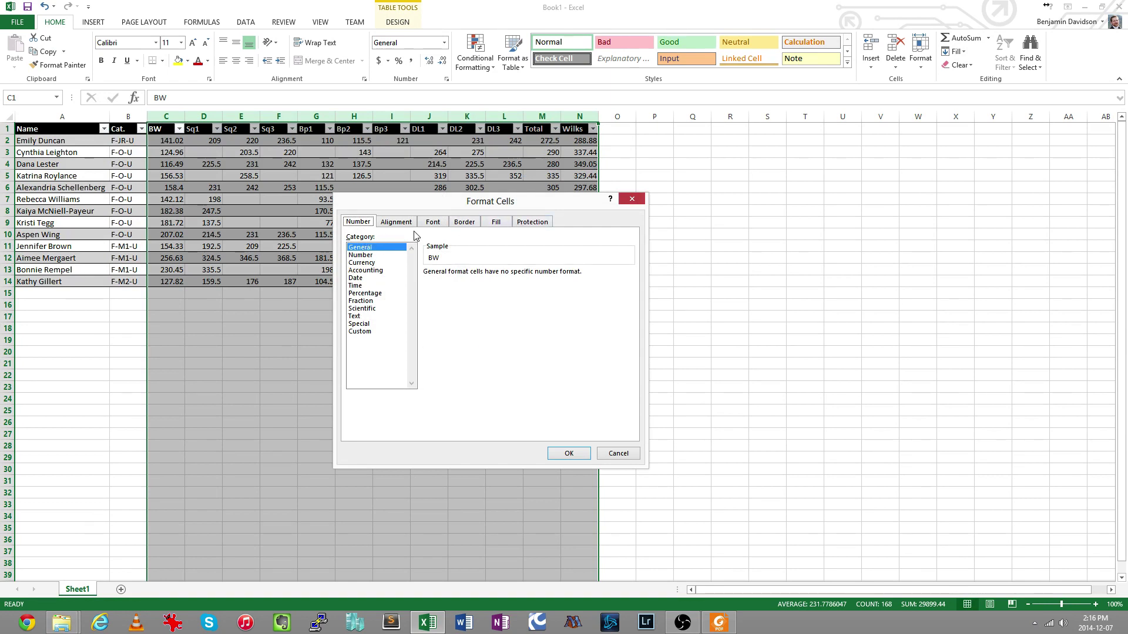
pyautogui.click(369, 255)
pyautogui.click(502, 276)
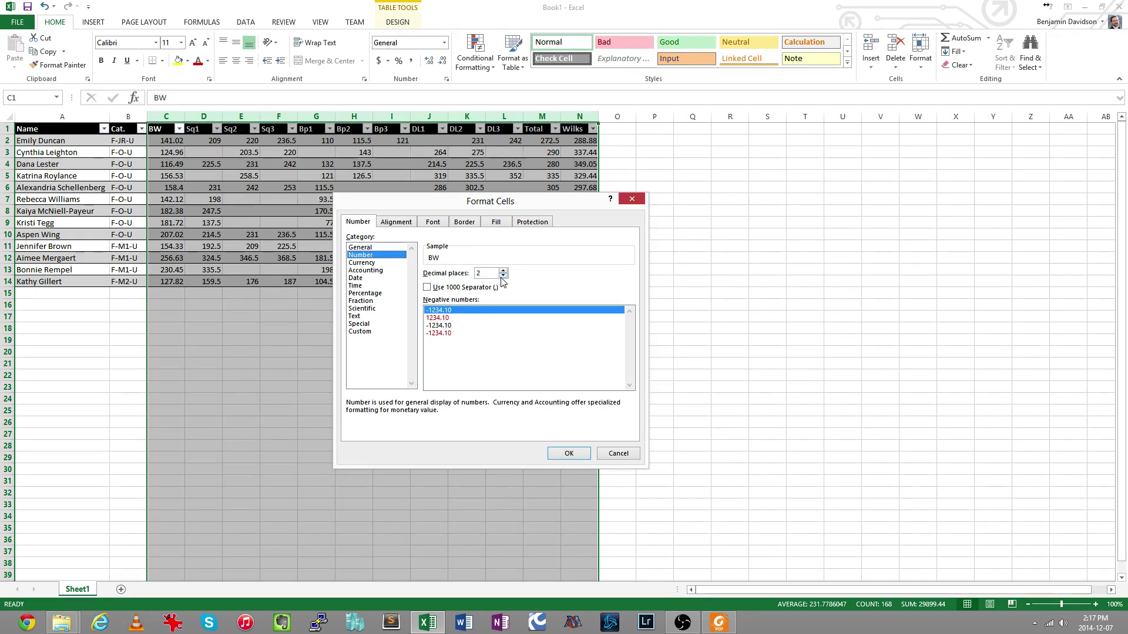
pyautogui.click(503, 277)
pyautogui.click(572, 455)
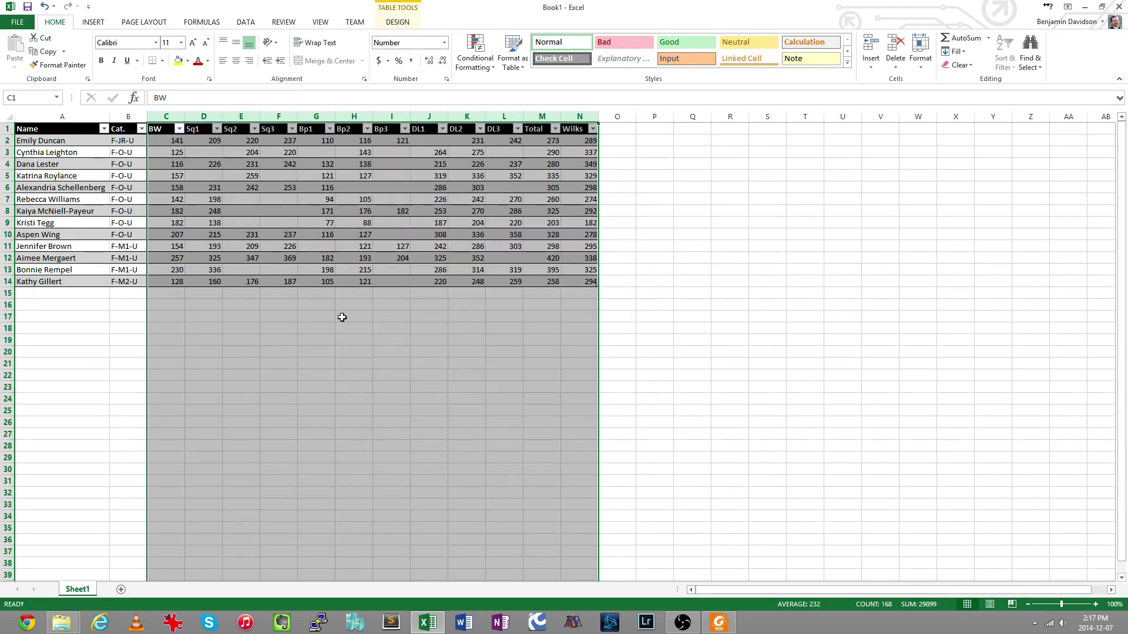
pyautogui.click(319, 256)
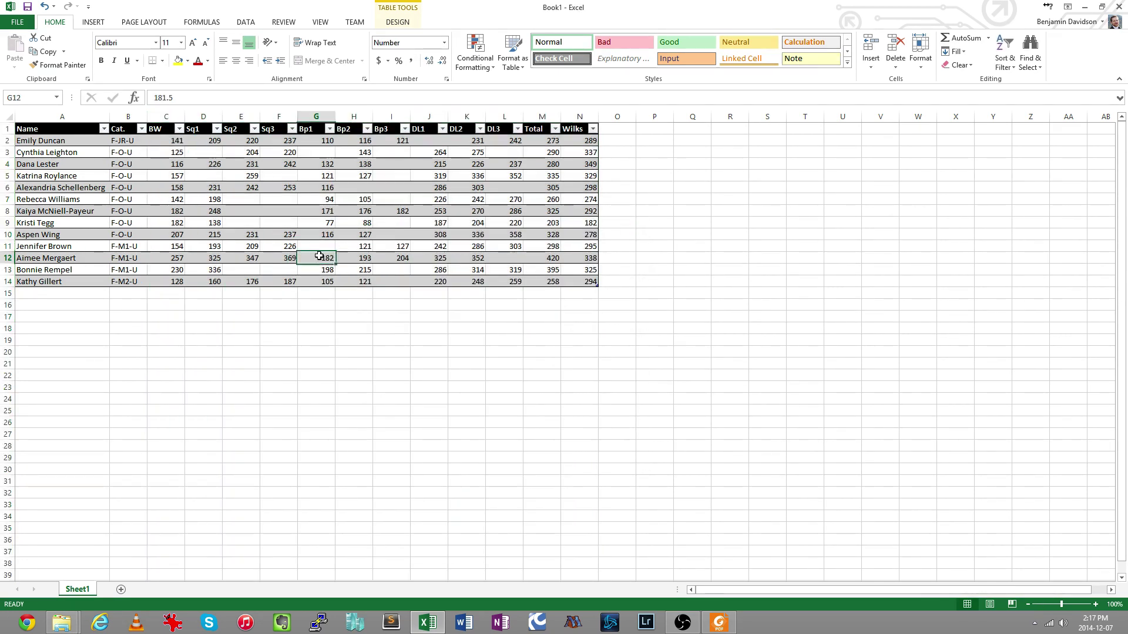
# - Insert a new table column after Sq3 and name its header Squat
pyautogui.click(314, 116)
pyautogui.rightClick(315, 115)
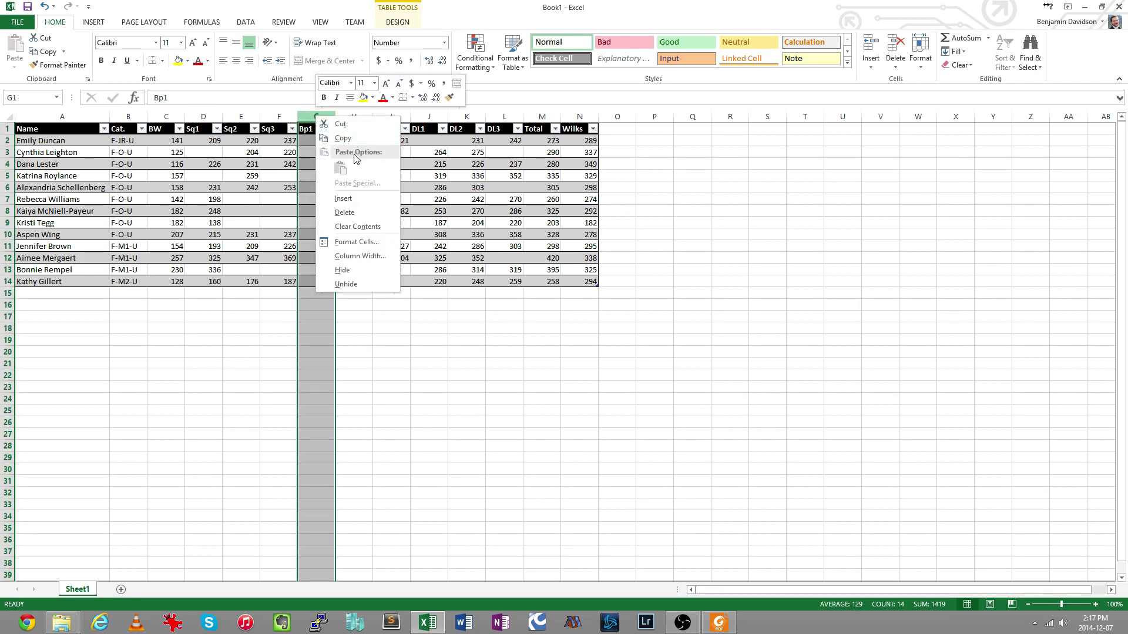
pyautogui.click(354, 195)
pyautogui.click(319, 131)
pyautogui.write('Squat')
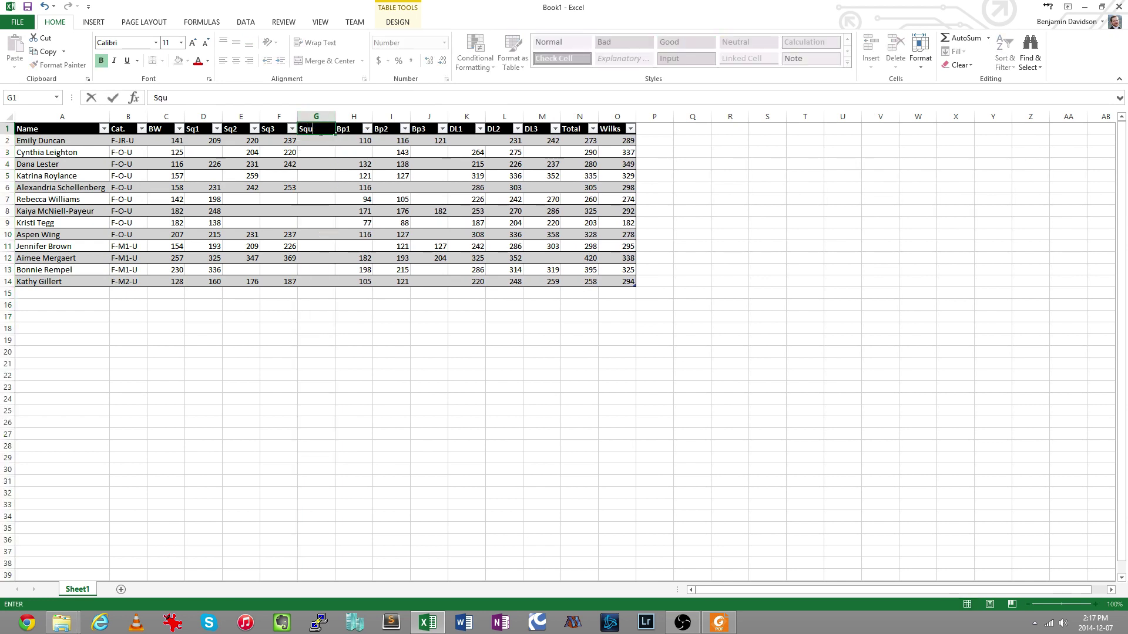
pyautogui.press('Return')
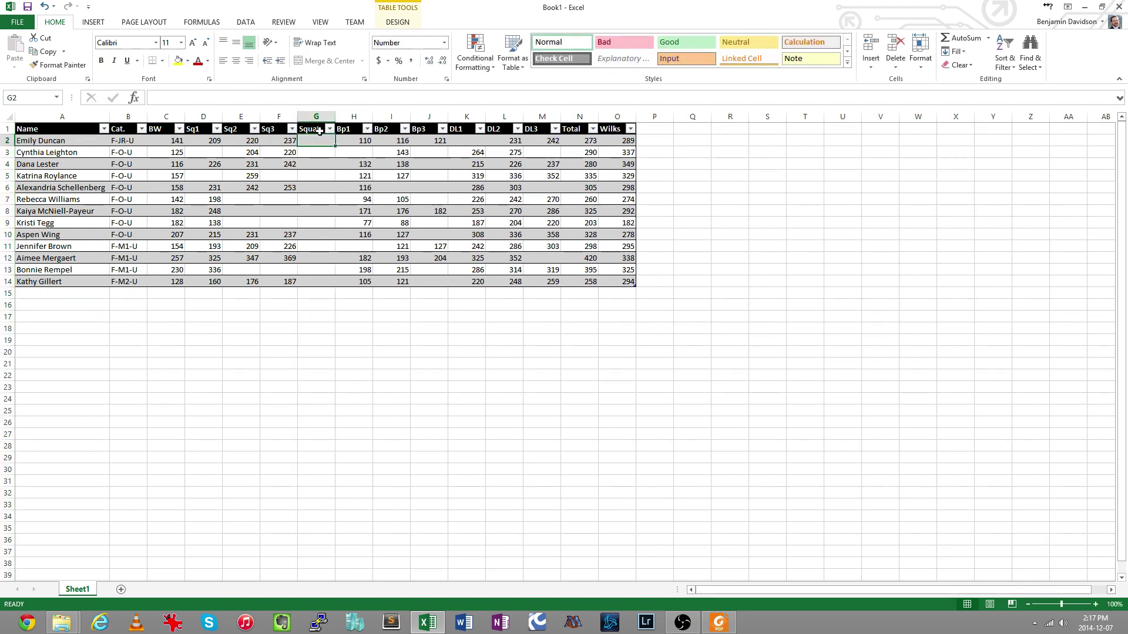
# - Enter =MAX(Table1[@[Sq1]:[Sq3]]) in the Squat column to show each lifter's best squat
pyautogui.click(206, 23)
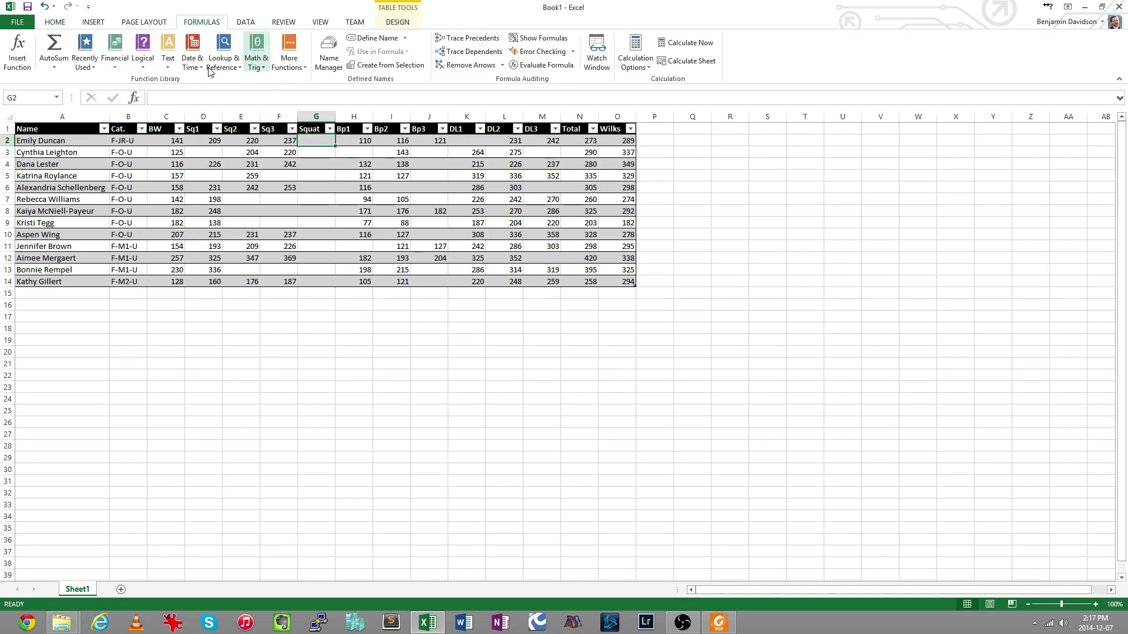
pyautogui.click(56, 23)
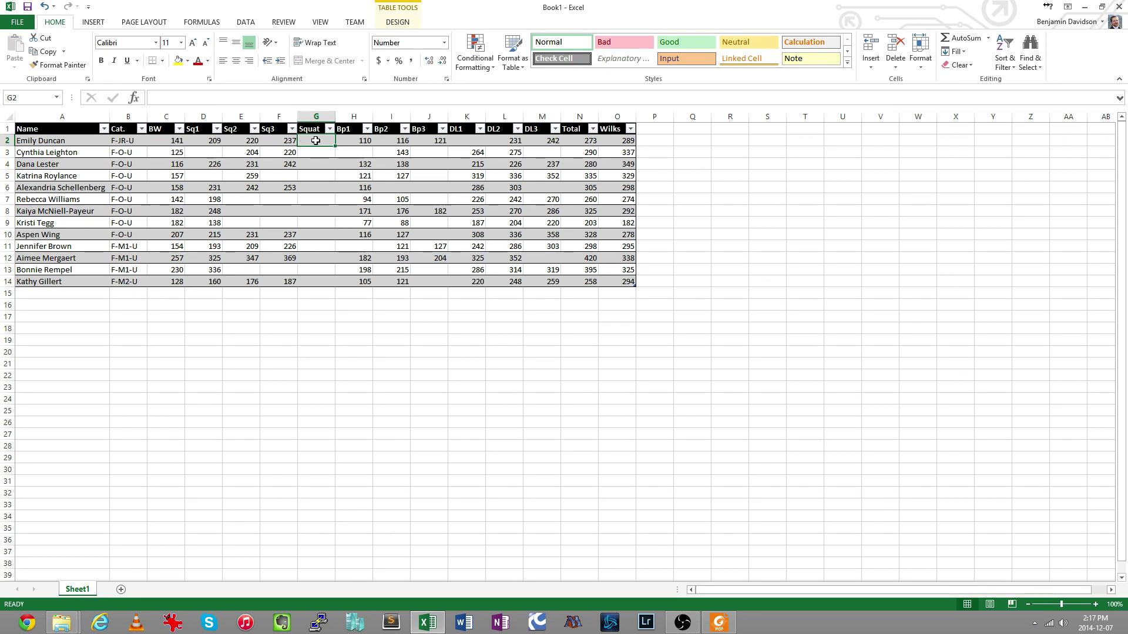
pyautogui.write('=ma')
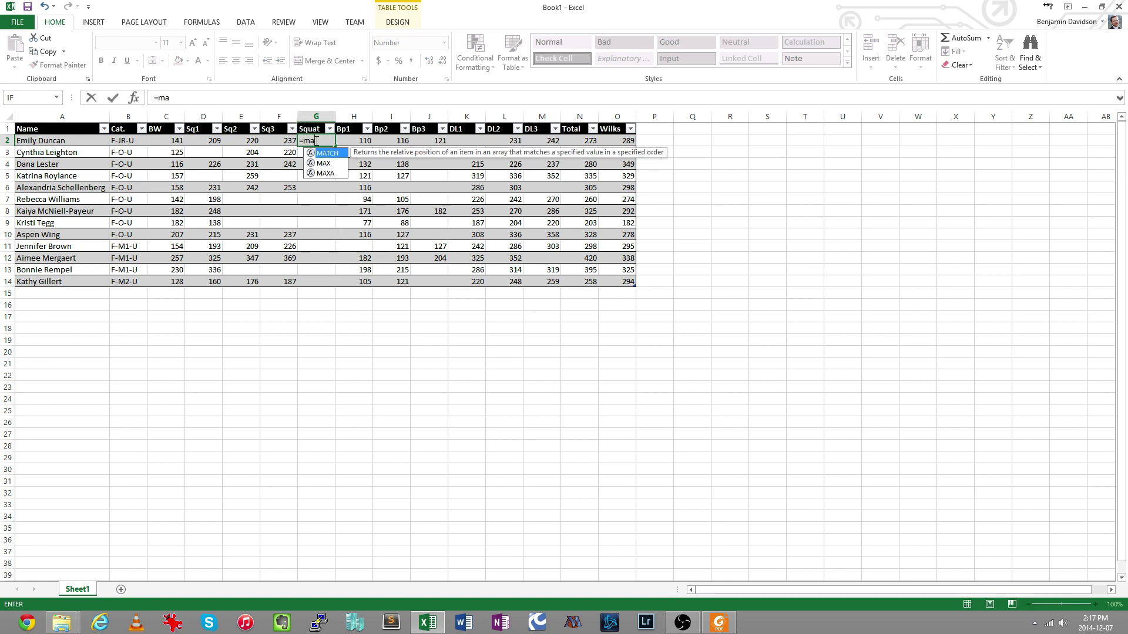
pyautogui.write('x')
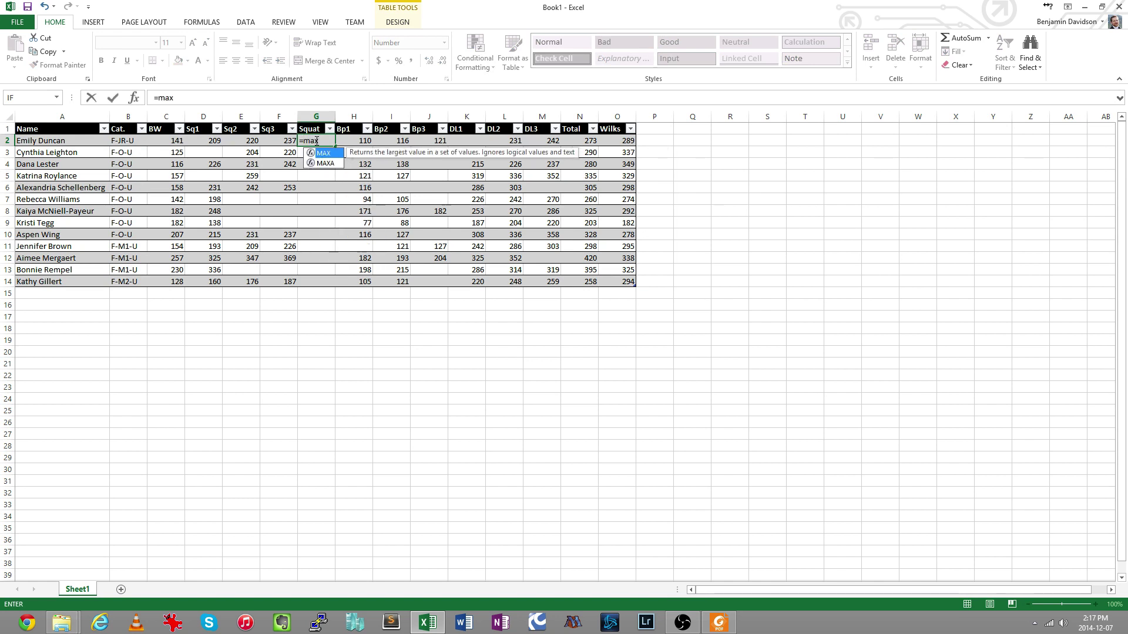
pyautogui.write('(')
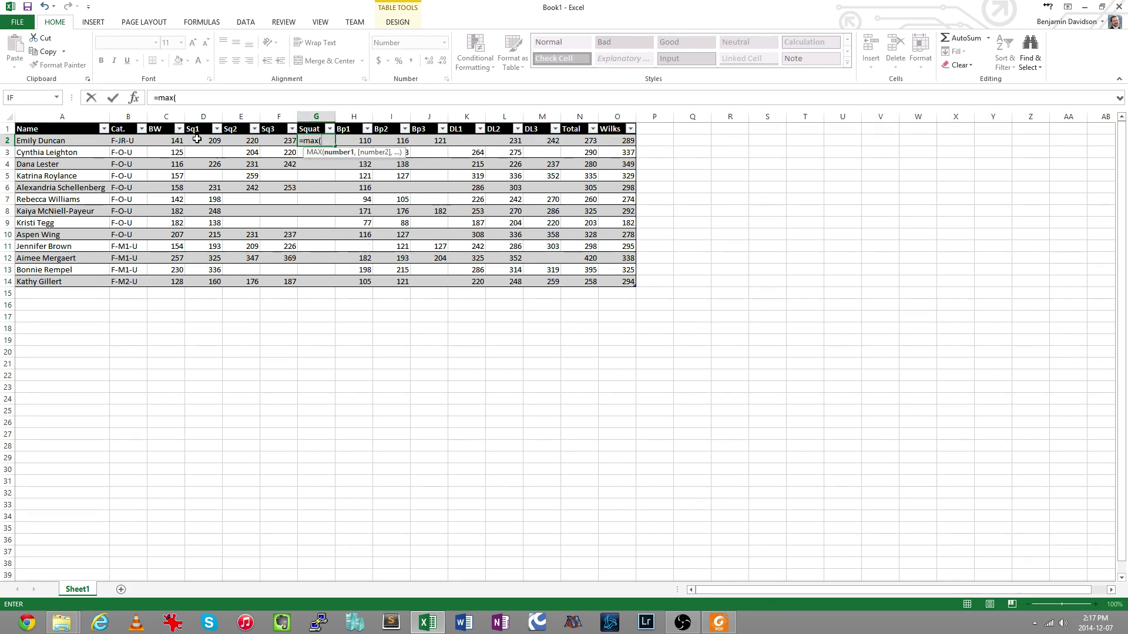
pyautogui.moveTo(196, 143); pyautogui.dragTo(279, 145)
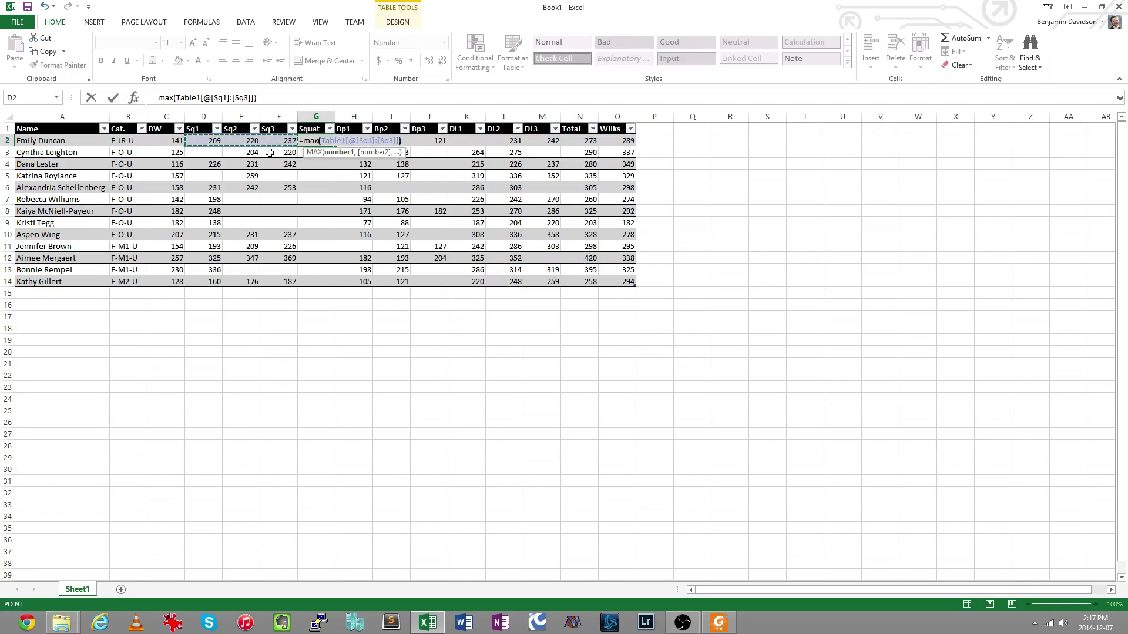
pyautogui.write(')')
pyautogui.press('Return')
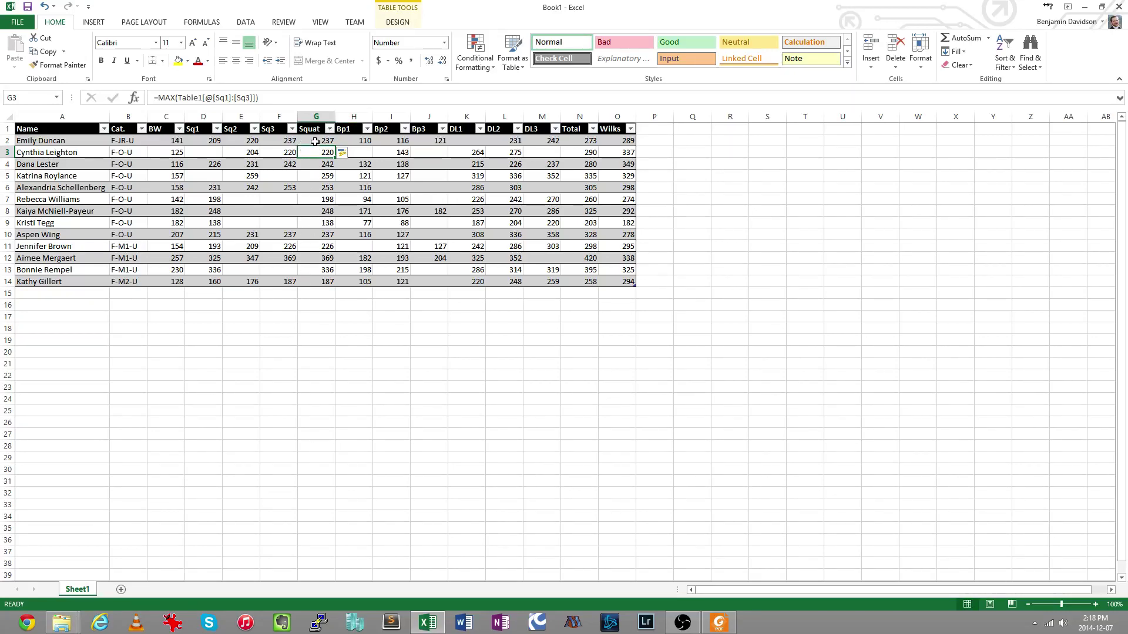
# - Insert a new table column before DL1 and name its header Bench
pyautogui.rightClick(470, 117)
pyautogui.press('Escape')
pyautogui.hotkey('ctrl', '+')
pyautogui.click(463, 130)
pyautogui.write('Bench')
pyautogui.press('Return')
# - Enter =MAX(Table1[@[Bp1]:[Bp3]]) in the Bench column to show each lifter's best bench
pyautogui.write('=')
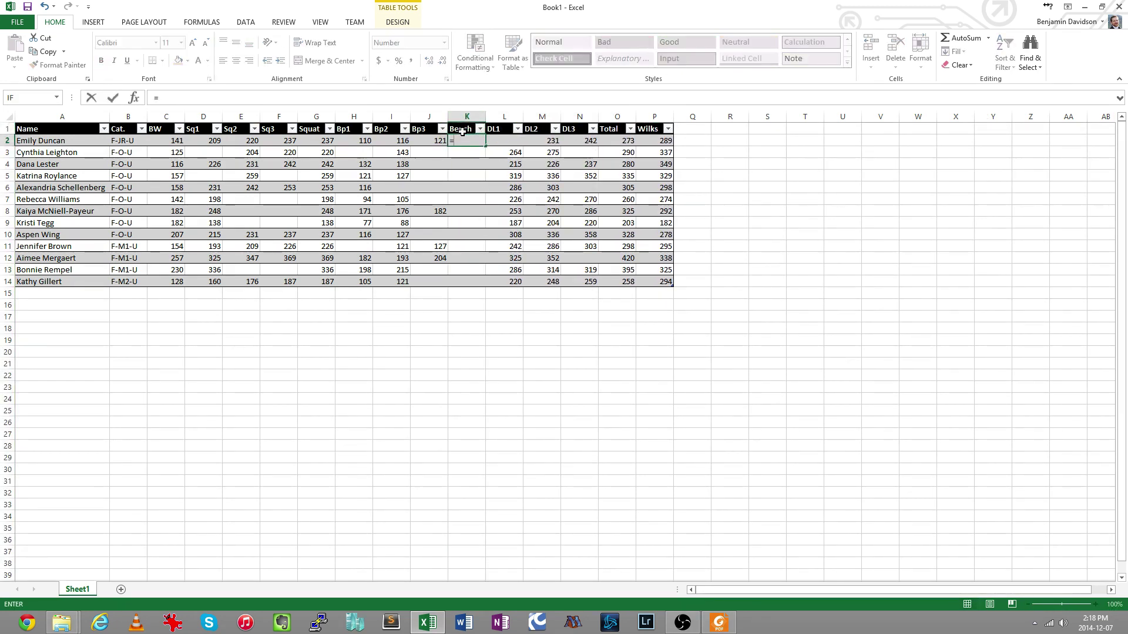
pyautogui.write('max(')
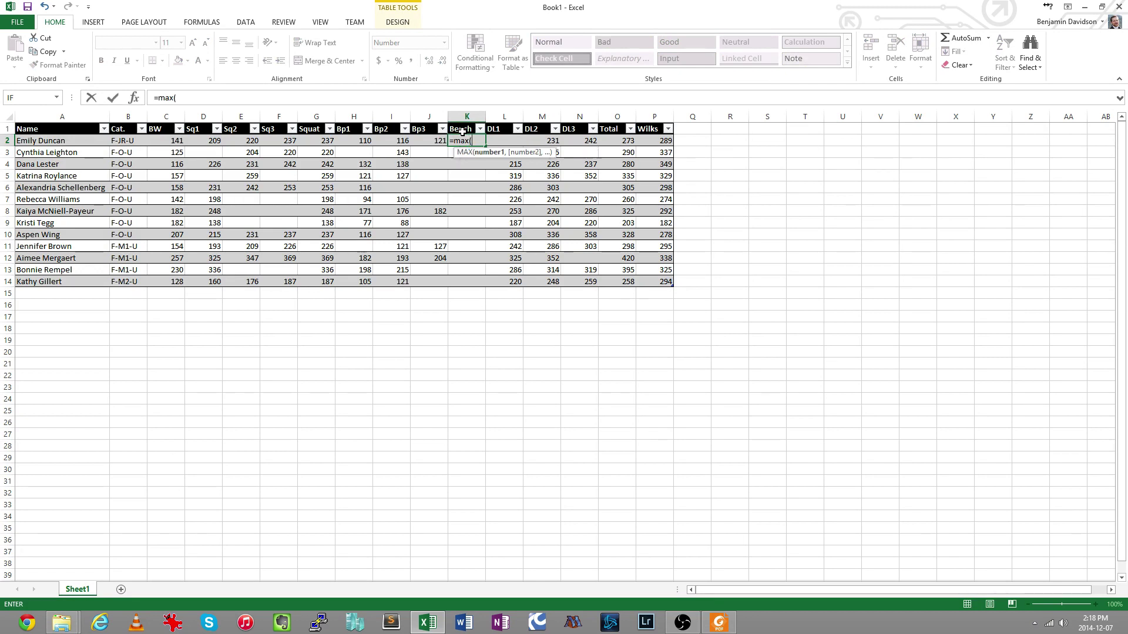
pyautogui.moveTo(340, 142); pyautogui.dragTo(423, 141)
pyautogui.write(')')
pyautogui.press('Return')
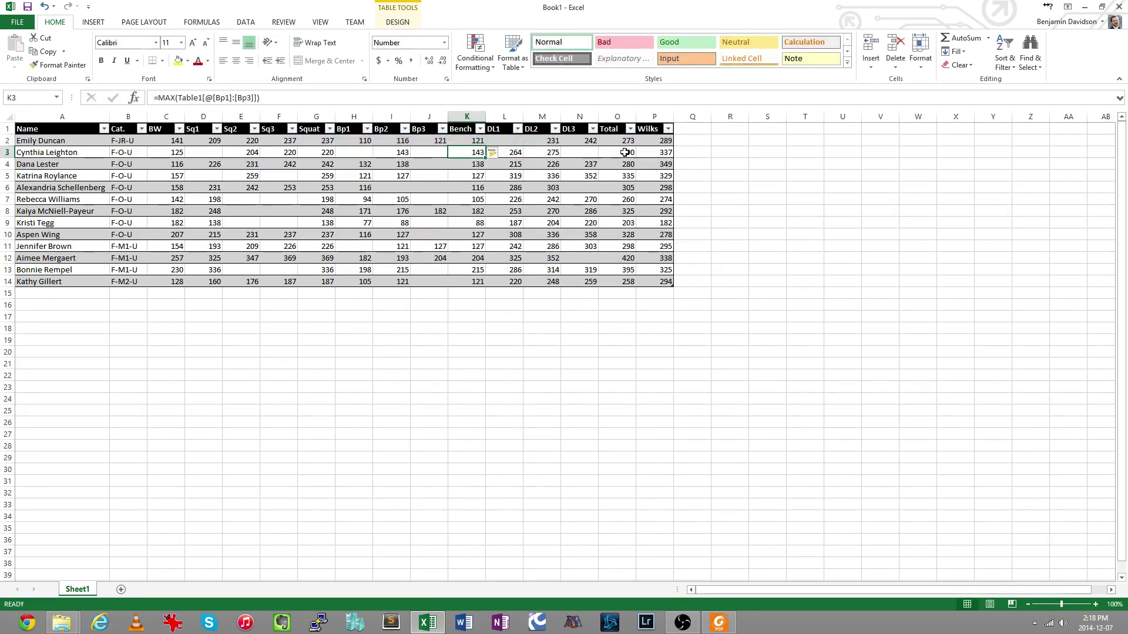
# - Insert a new table column before Total and name its header Deadlift
pyautogui.rightClick(623, 118)
pyautogui.click(650, 198)
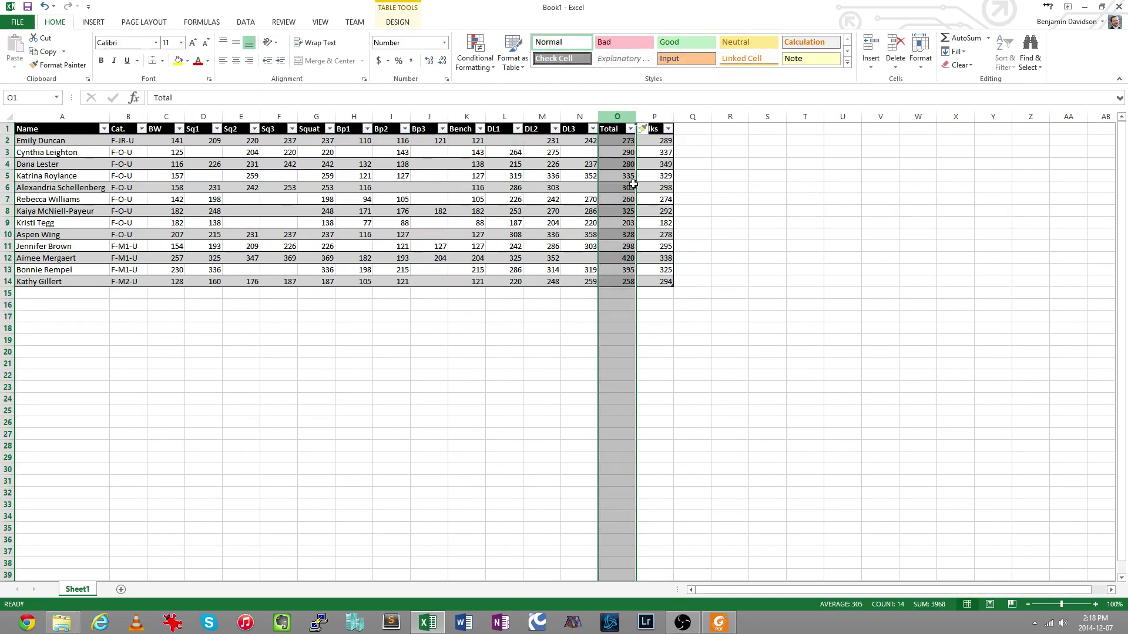
pyautogui.click(618, 130)
pyautogui.write('Deadlift')
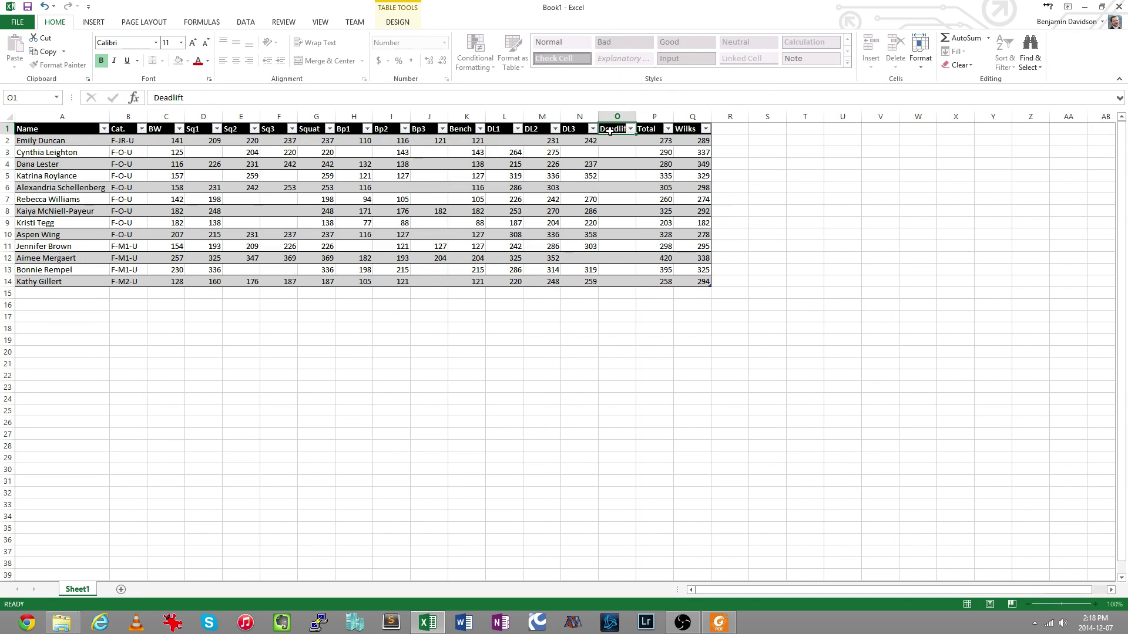
pyautogui.press('Return')
# - Fill Deadlift with =MAX(Table1[@[DL1]:[DL3]]) and autofit the column to its header
pyautogui.write('=max(')
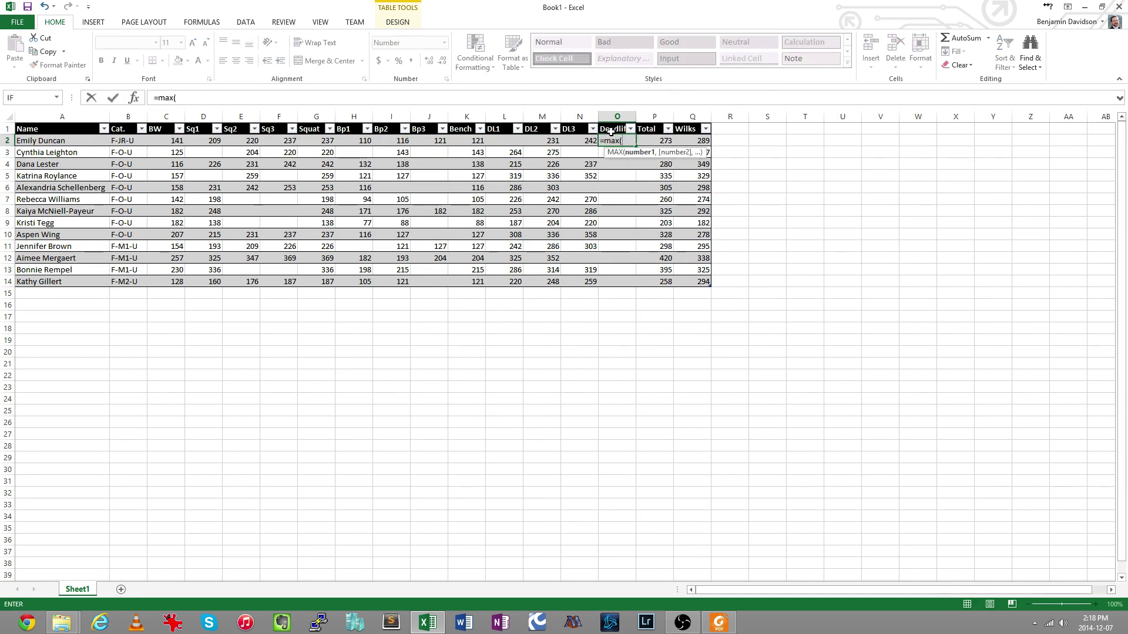
pyautogui.moveTo(509, 139); pyautogui.dragTo(571, 139)
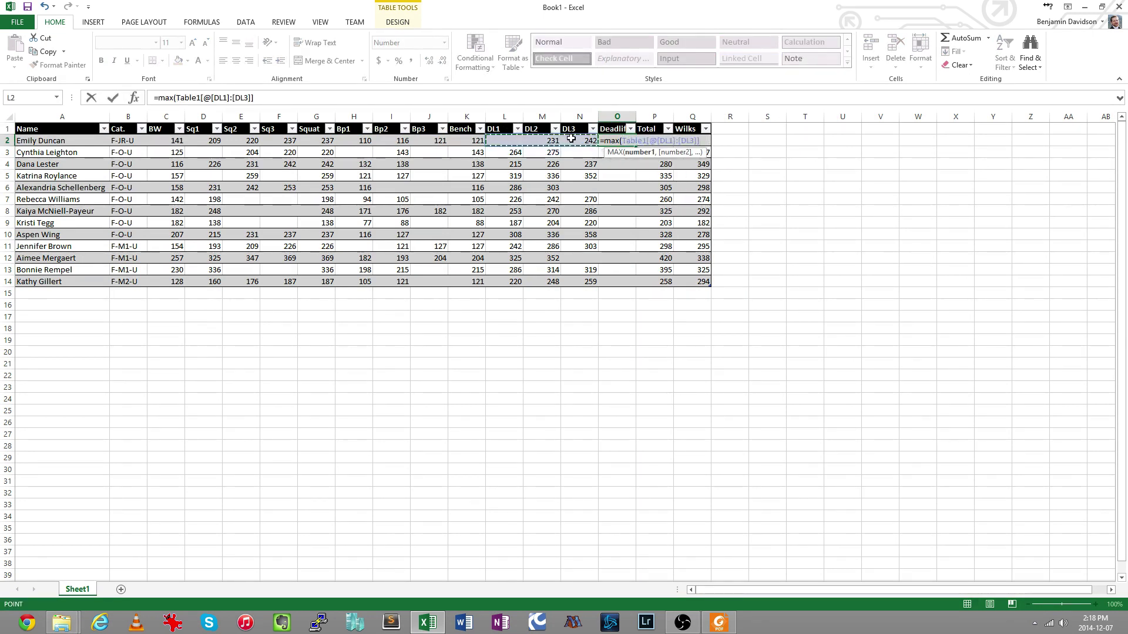
pyautogui.press('Return')
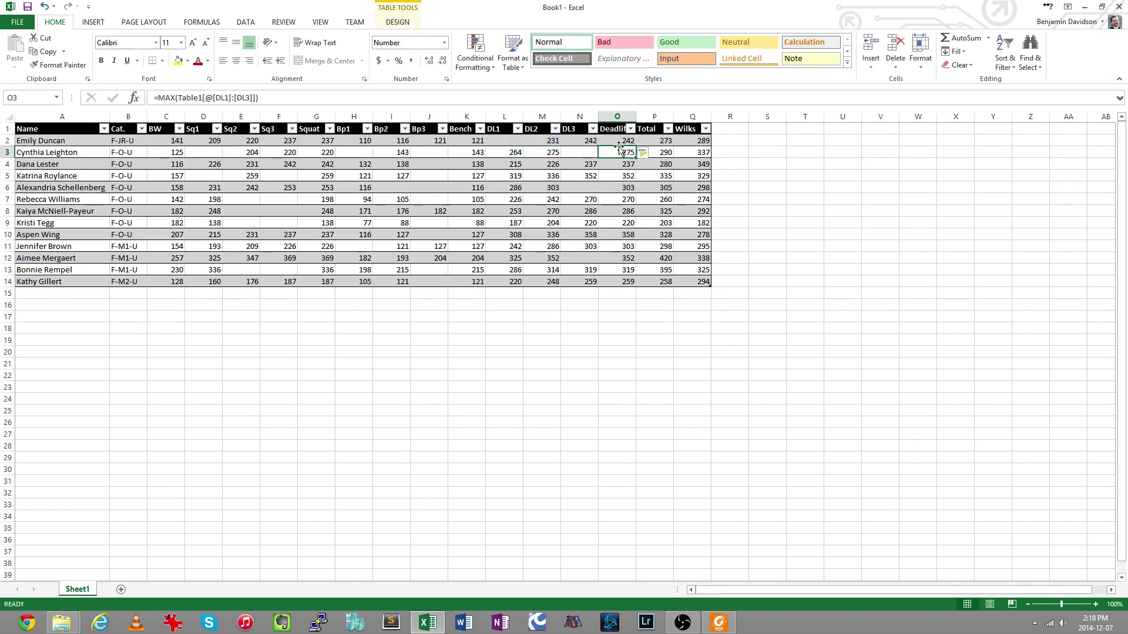
pyautogui.doubleClick(637, 116)
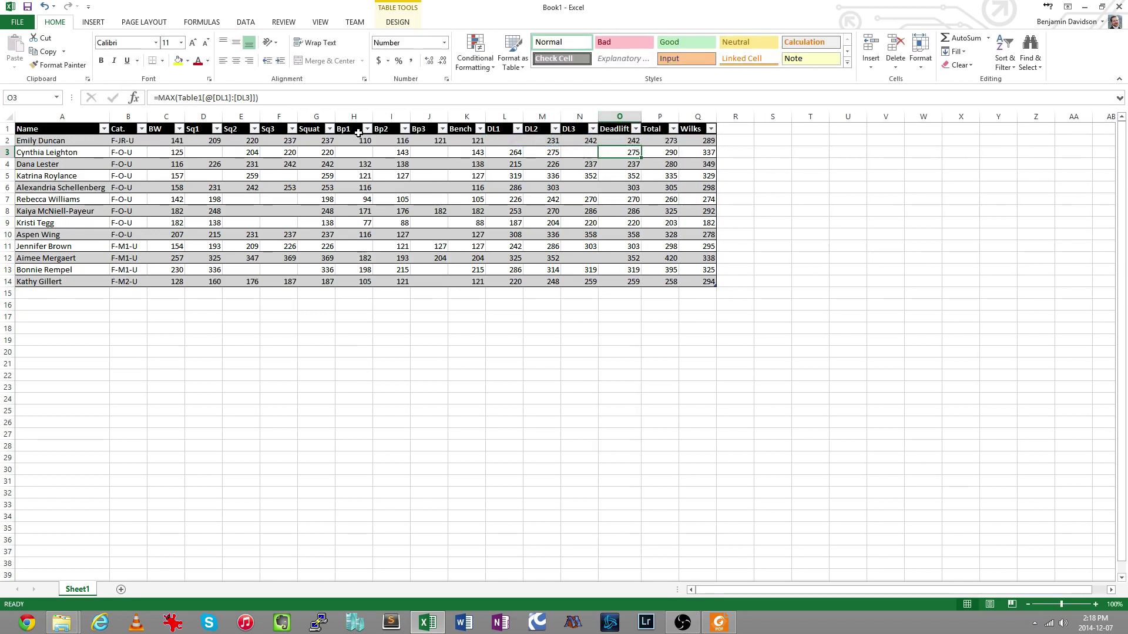
pyautogui.click(667, 138)
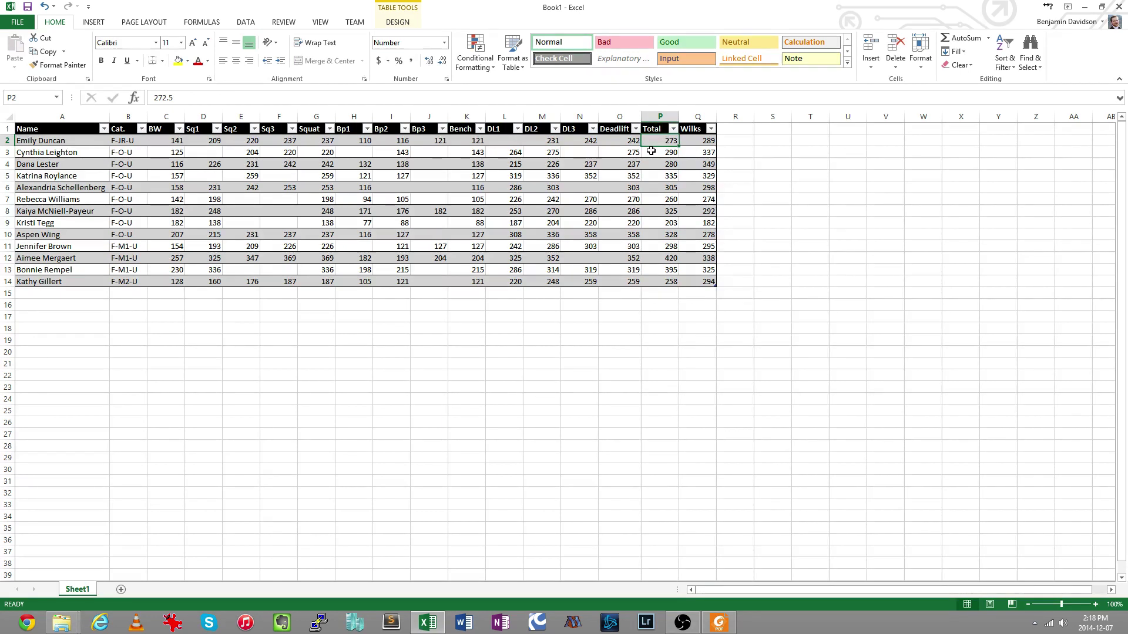
pyautogui.write('=')
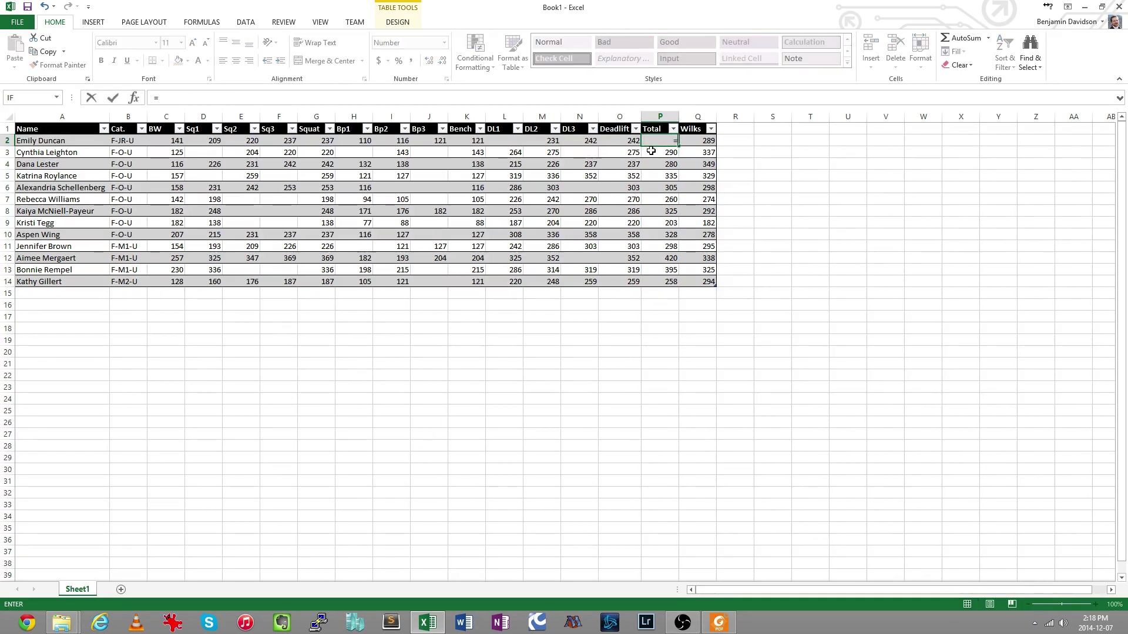
pyautogui.click(321, 141)
pyautogui.write('+')
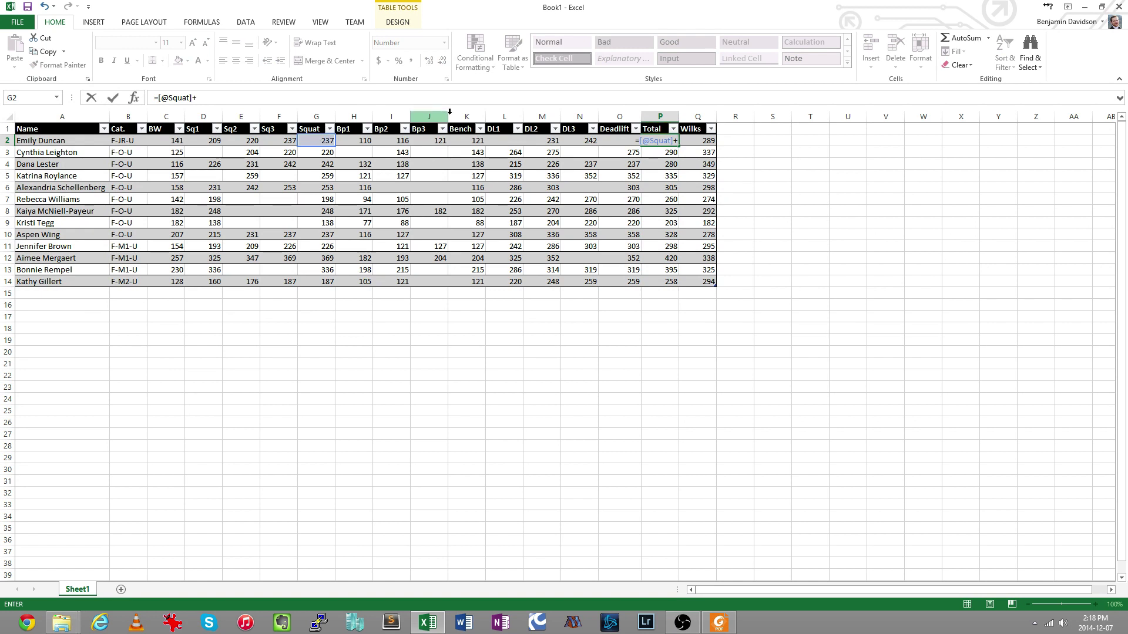
pyautogui.click(470, 142)
pyautogui.write('+')
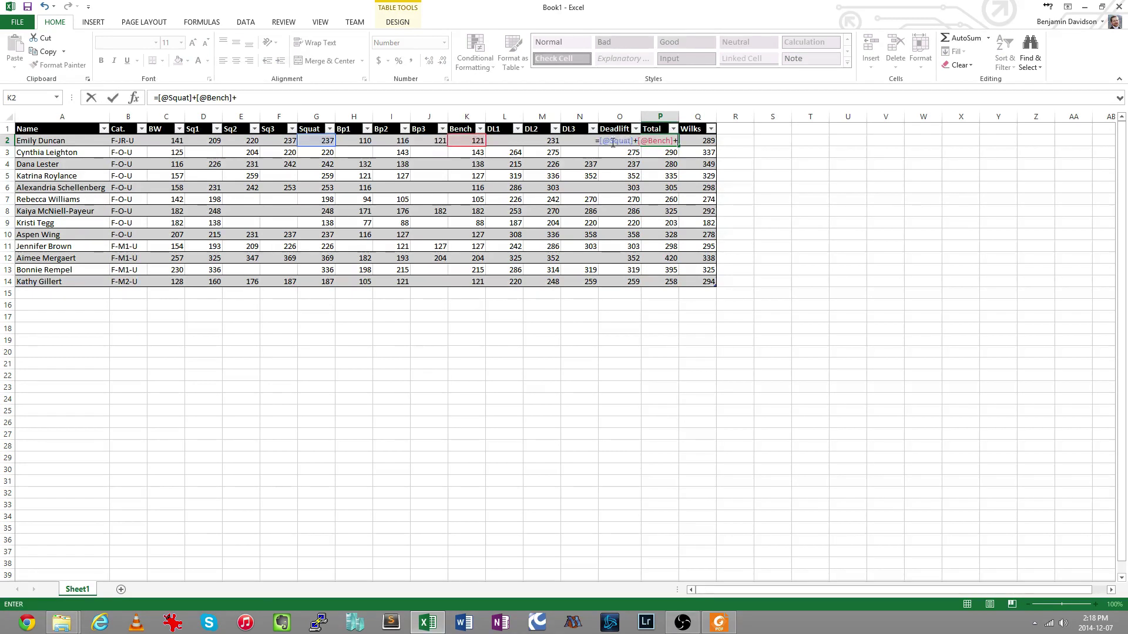
pyautogui.write('[')
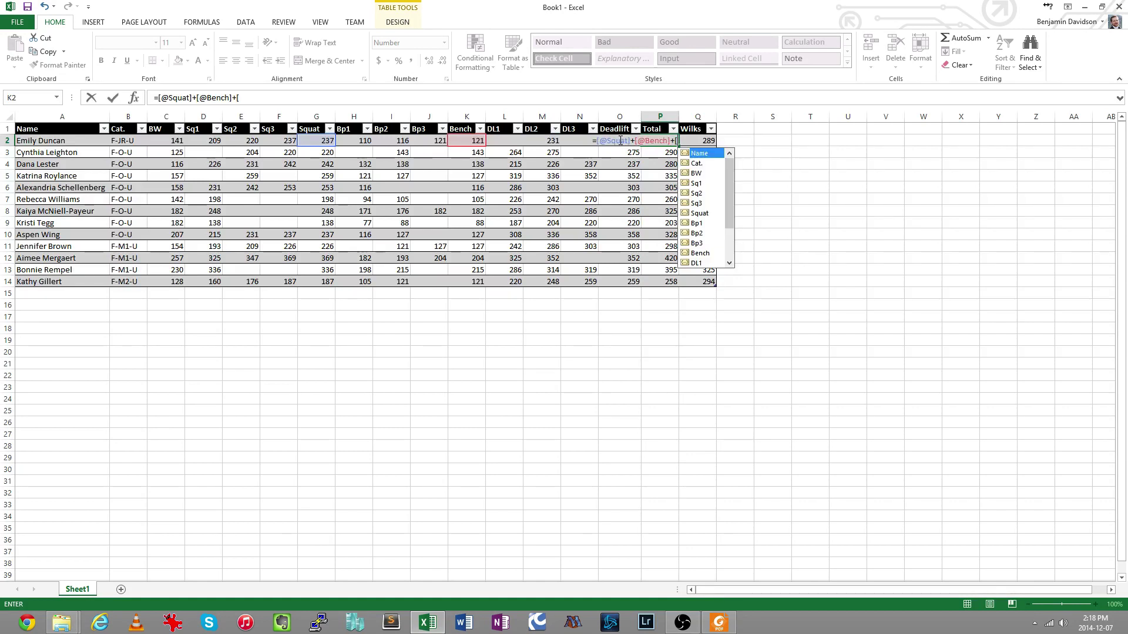
pyautogui.write('@Dead')
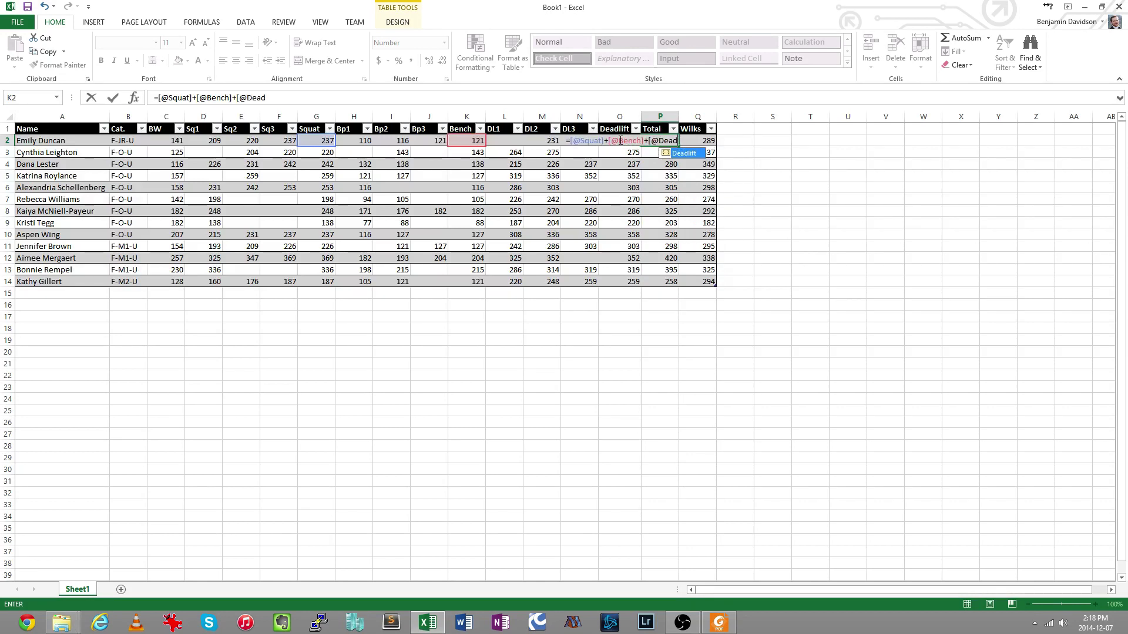
pyautogui.write('lift]')
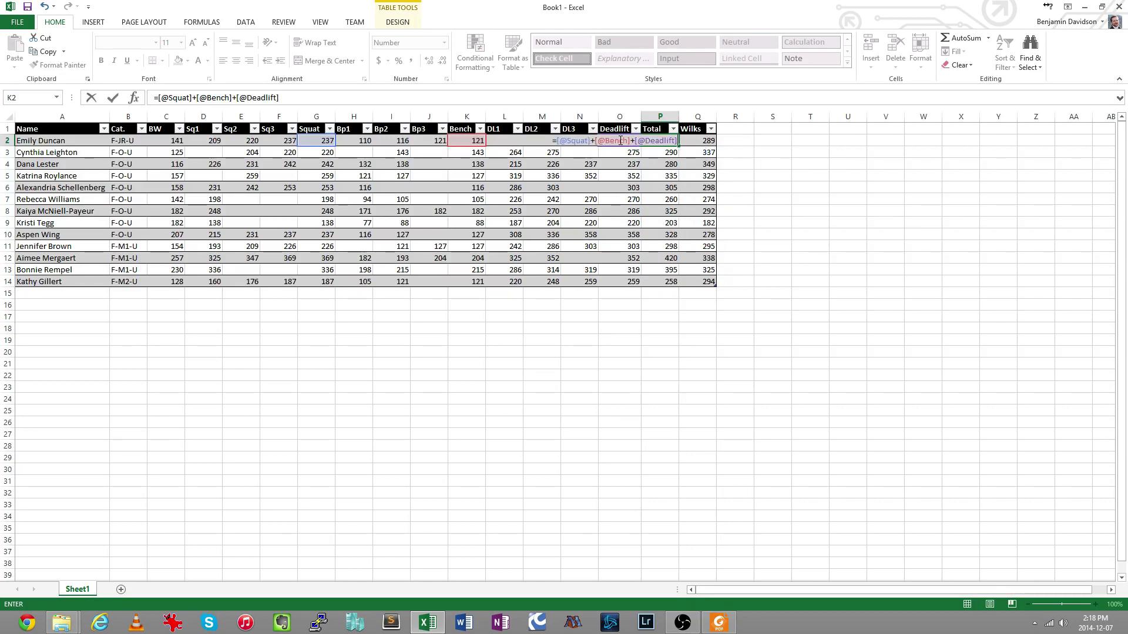
pyautogui.press('Return')
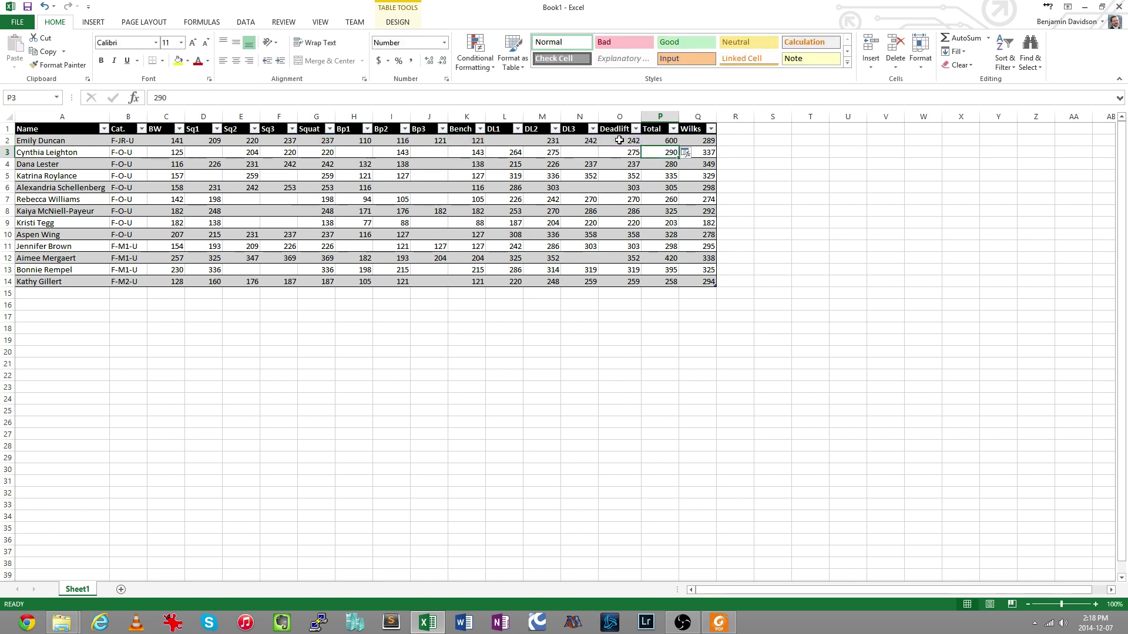
pyautogui.click(667, 141)
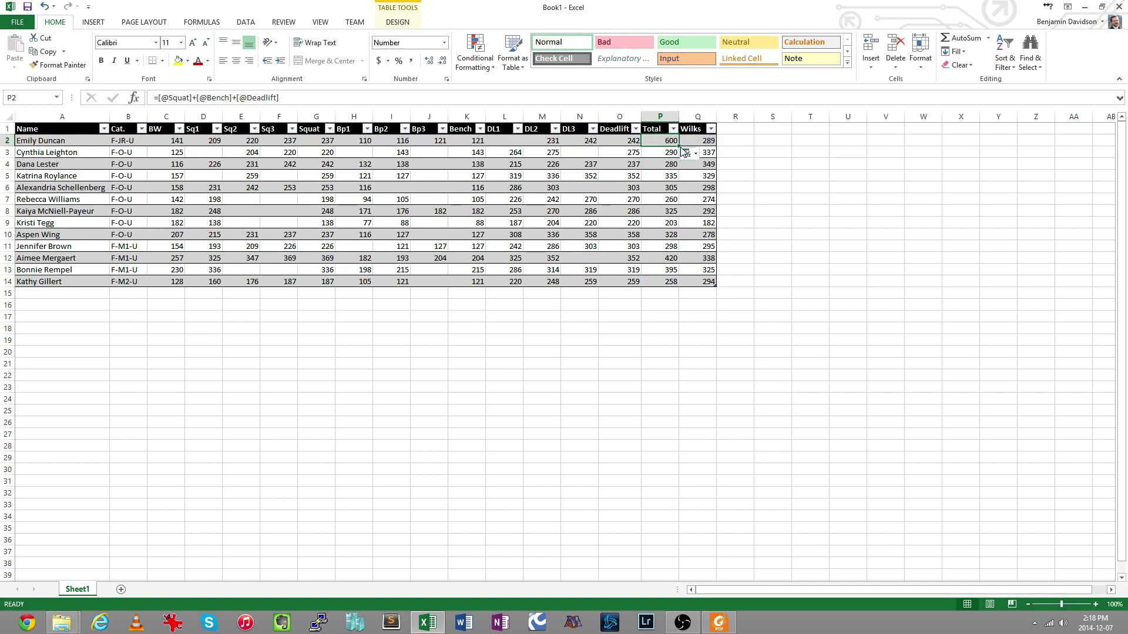
pyautogui.moveTo(678, 145); pyautogui.dragTo(683, 287)
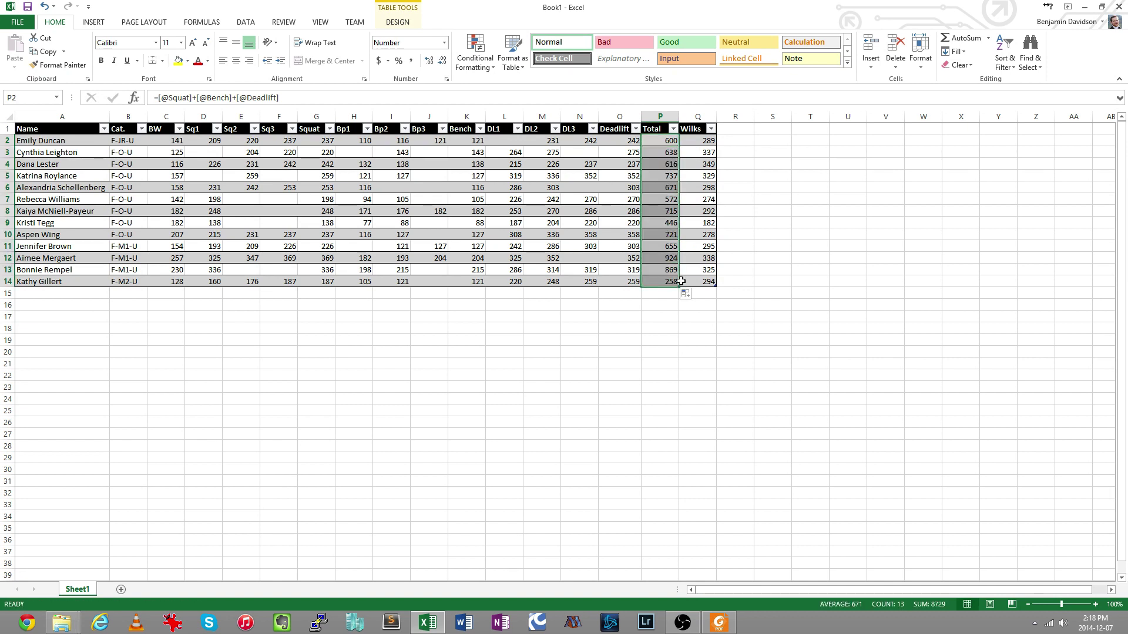
pyautogui.click(657, 151)
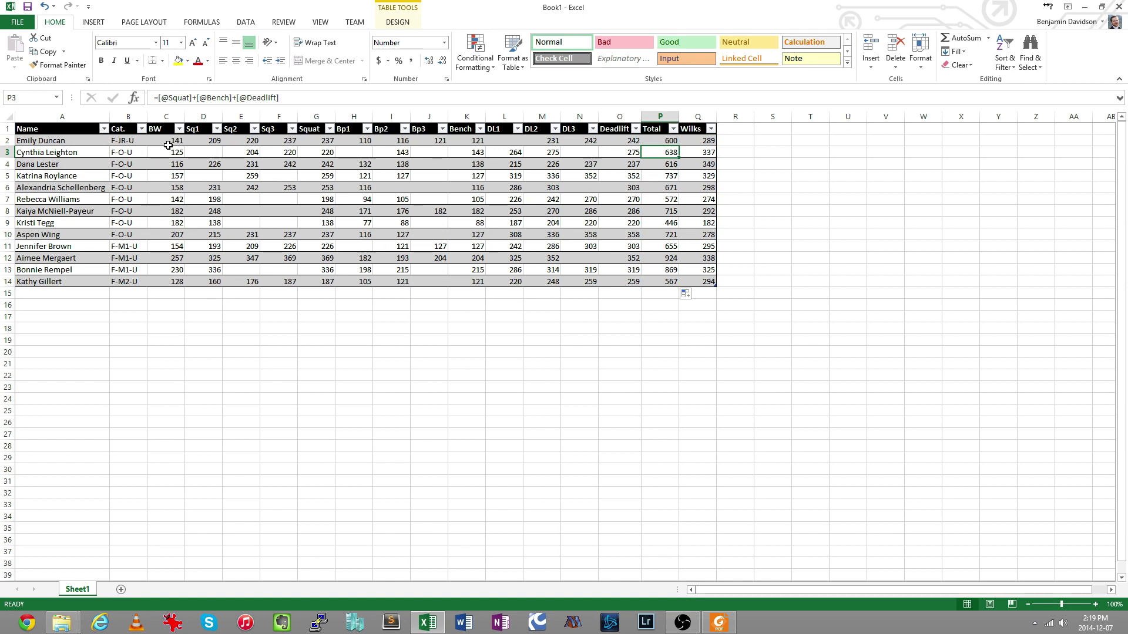
# - Apply a Green - White color scale to the BW values in C2:C14
pyautogui.moveTo(168, 146); pyautogui.dragTo(167, 284)
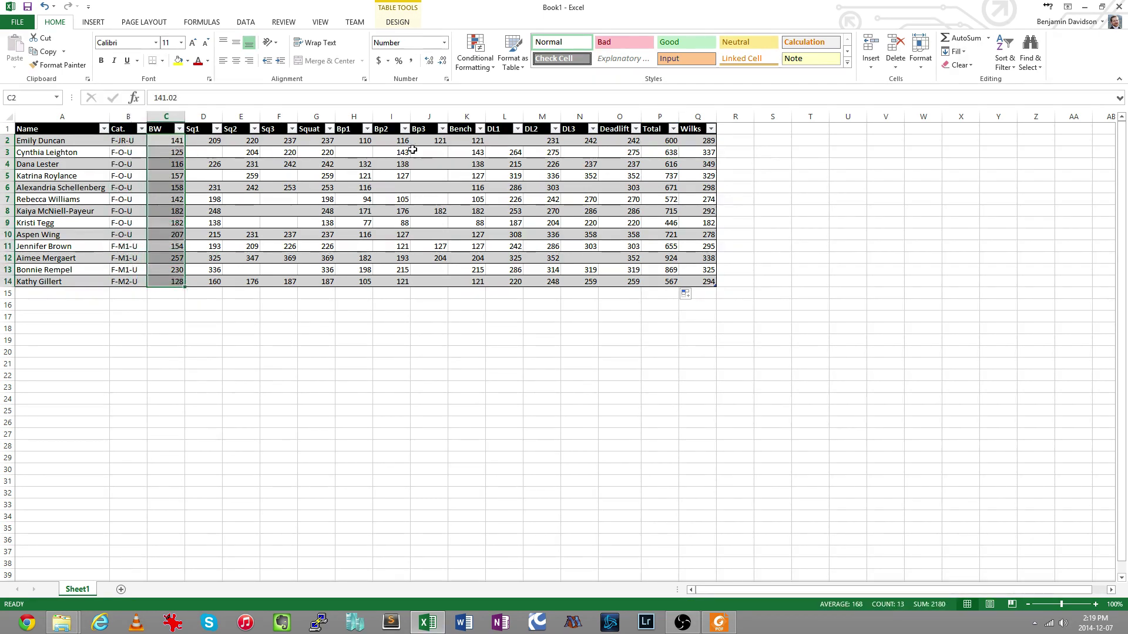
pyautogui.click(464, 70)
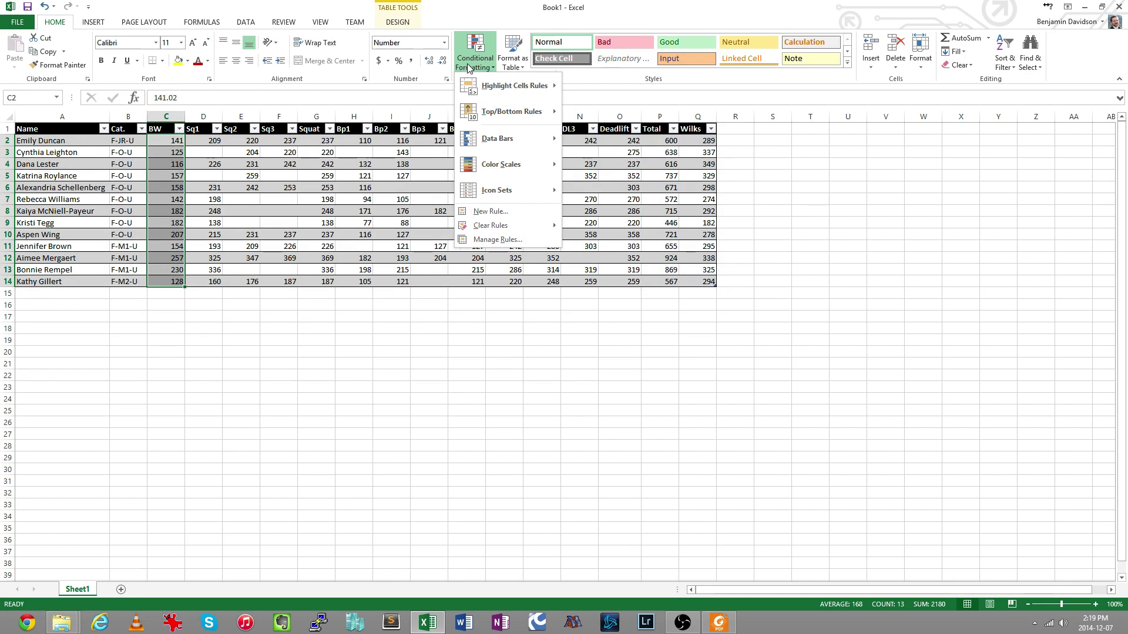
pyautogui.moveTo(487, 203)
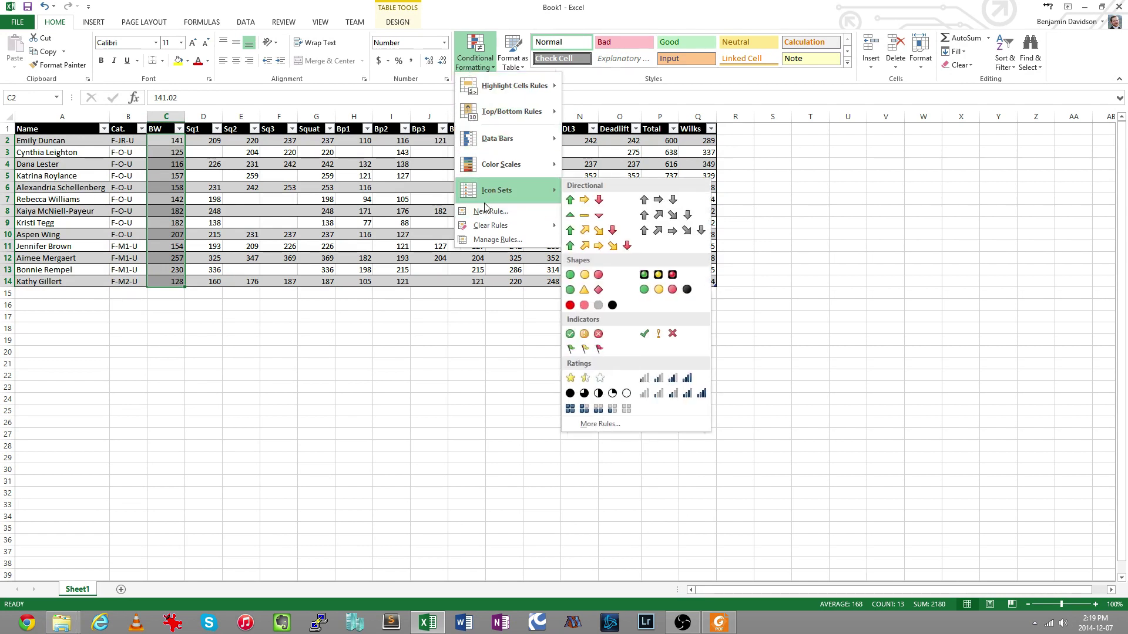
pyautogui.moveTo(519, 167)
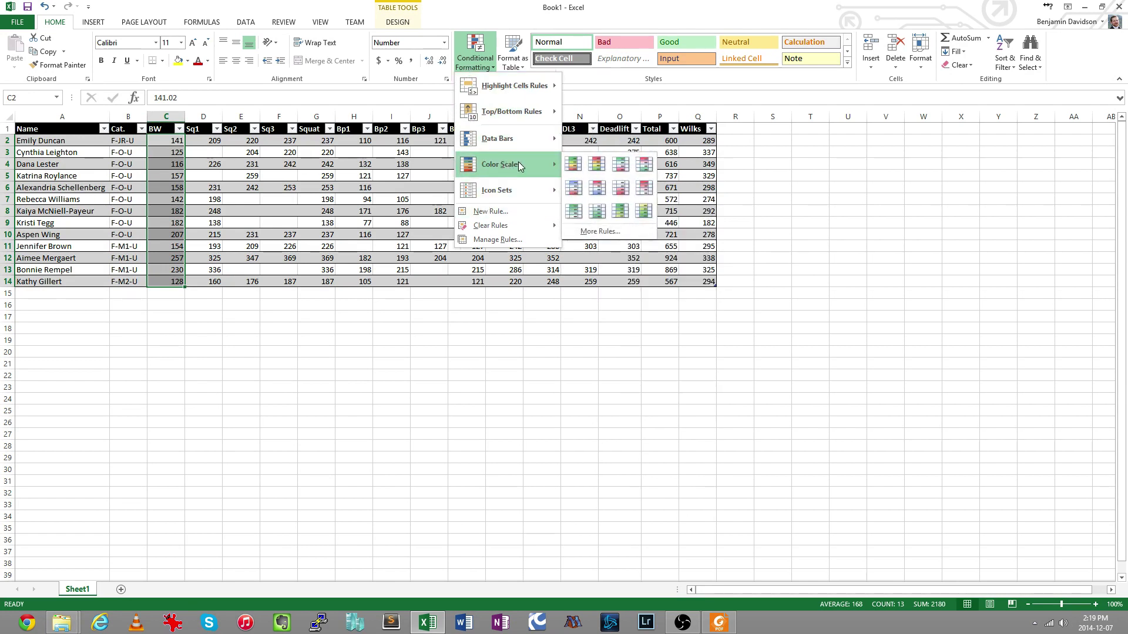
pyautogui.click(571, 212)
pyautogui.click(338, 211)
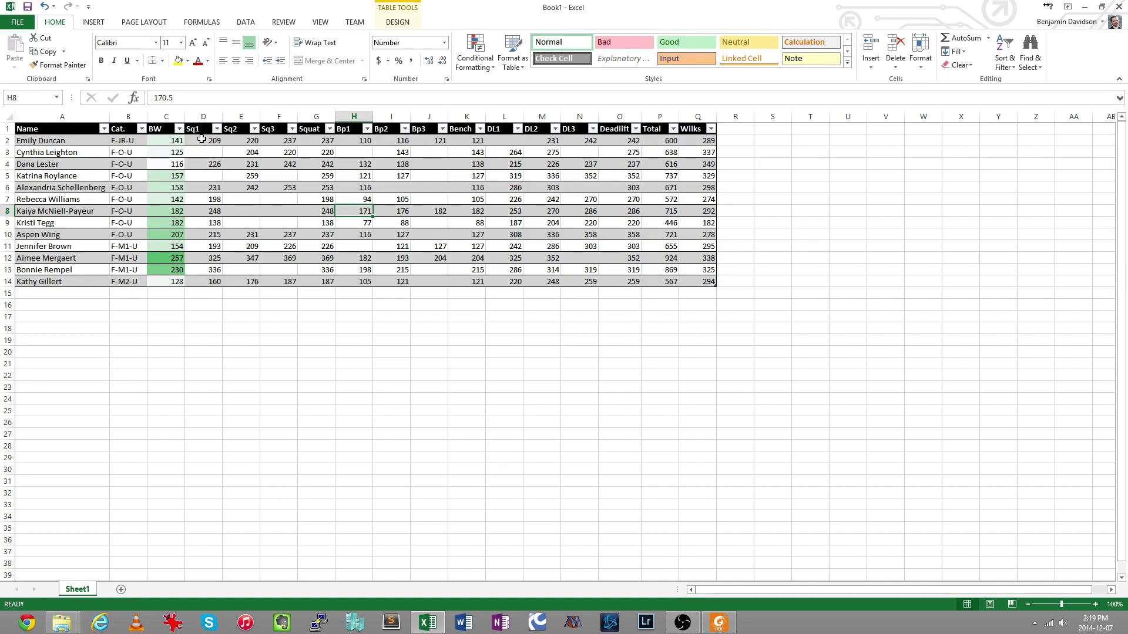
# - Apply Green - White color scales to the squat (Sq1–Squat) and bench (Bp1–Bench) columns
pyautogui.moveTo(202, 139); pyautogui.dragTo(332, 285)
pyautogui.click(491, 65)
pyautogui.moveTo(509, 170)
pyautogui.click(574, 206)
pyautogui.moveTo(353, 138); pyautogui.dragTo(479, 285)
pyautogui.click(481, 65)
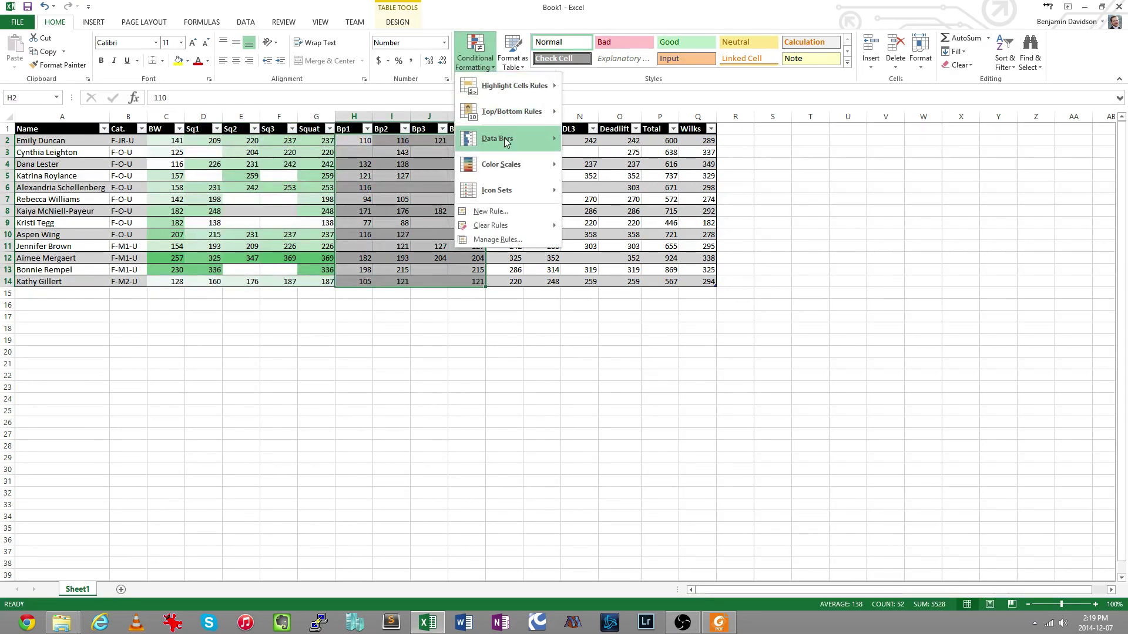
pyautogui.moveTo(508, 150)
pyautogui.click(573, 202)
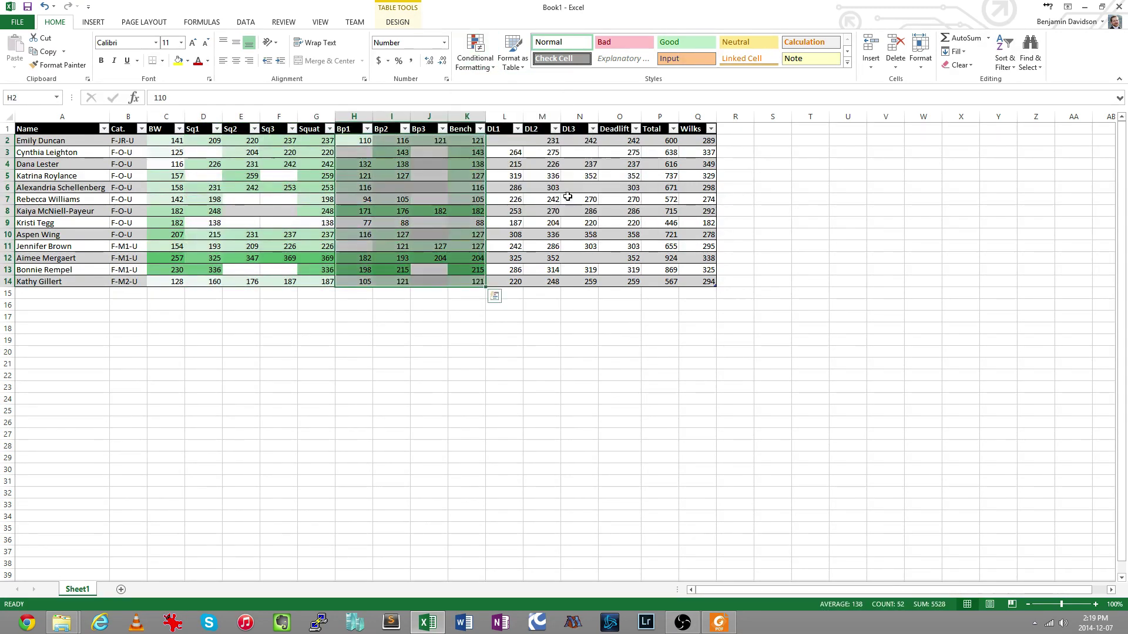
# - Apply Green - White color scales to the deadlift columns (DL1–Deadlift), Total and Wilks
pyautogui.moveTo(503, 139); pyautogui.dragTo(616, 279)
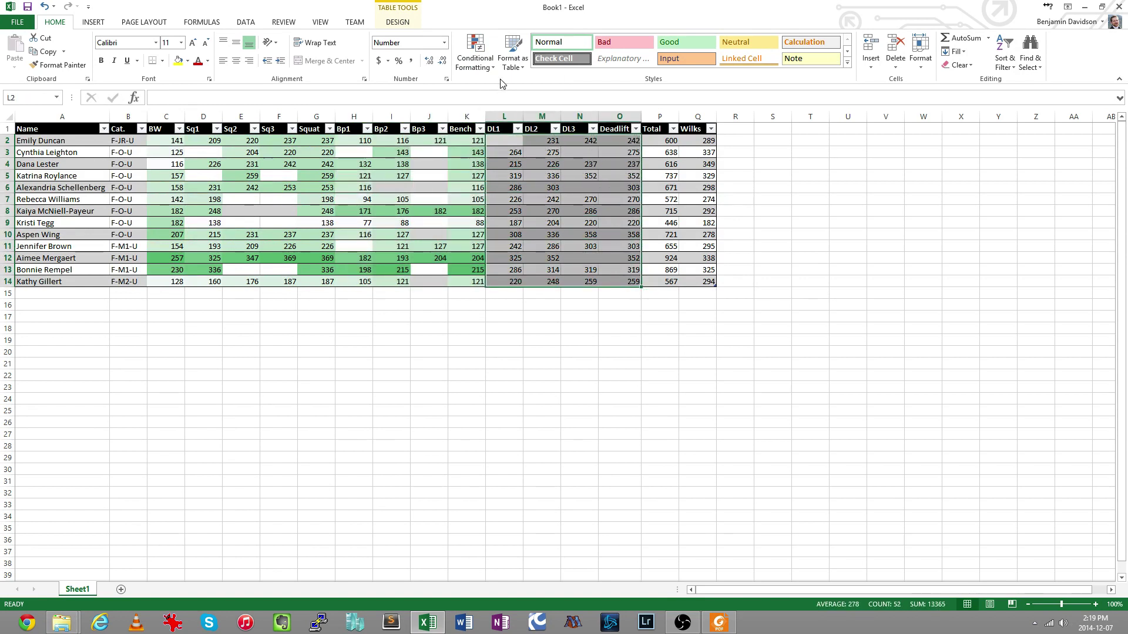
pyautogui.click(488, 65)
pyautogui.click(645, 194)
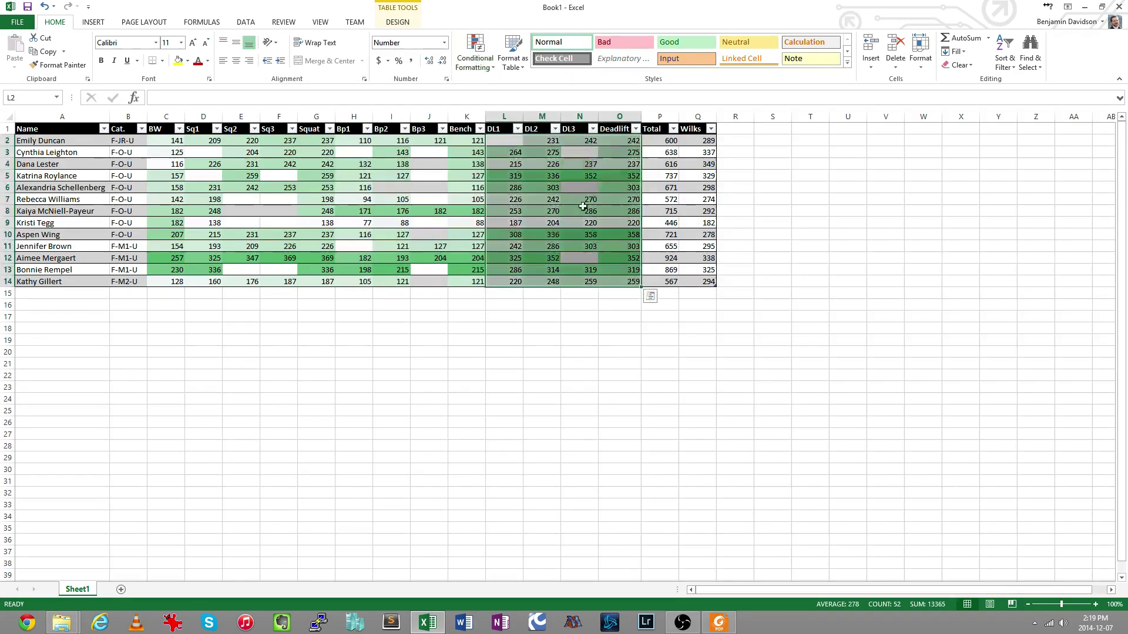
pyautogui.moveTo(672, 140)
pyautogui.mouseDown()
pyautogui.moveTo(668, 284)
pyautogui.moveTo(664, 141)
pyautogui.mouseUp()
pyautogui.click(475, 59)
pyautogui.moveTo(502, 169)
pyautogui.click(657, 187)
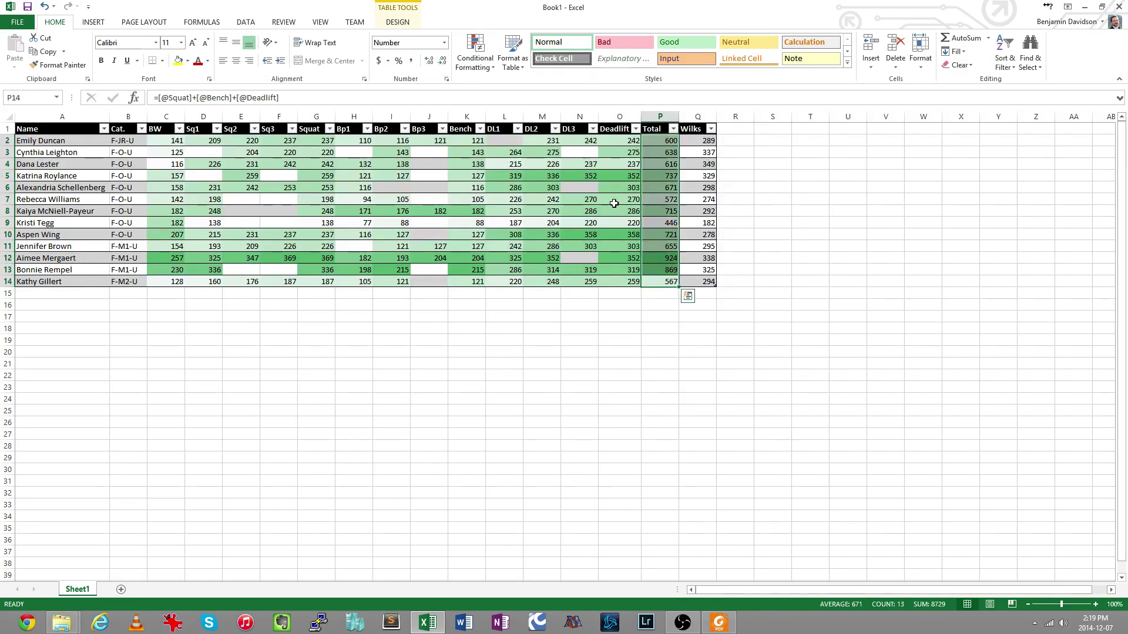
pyautogui.moveTo(700, 141); pyautogui.dragTo(700, 282)
pyautogui.click(475, 58)
pyautogui.moveTo(503, 166)
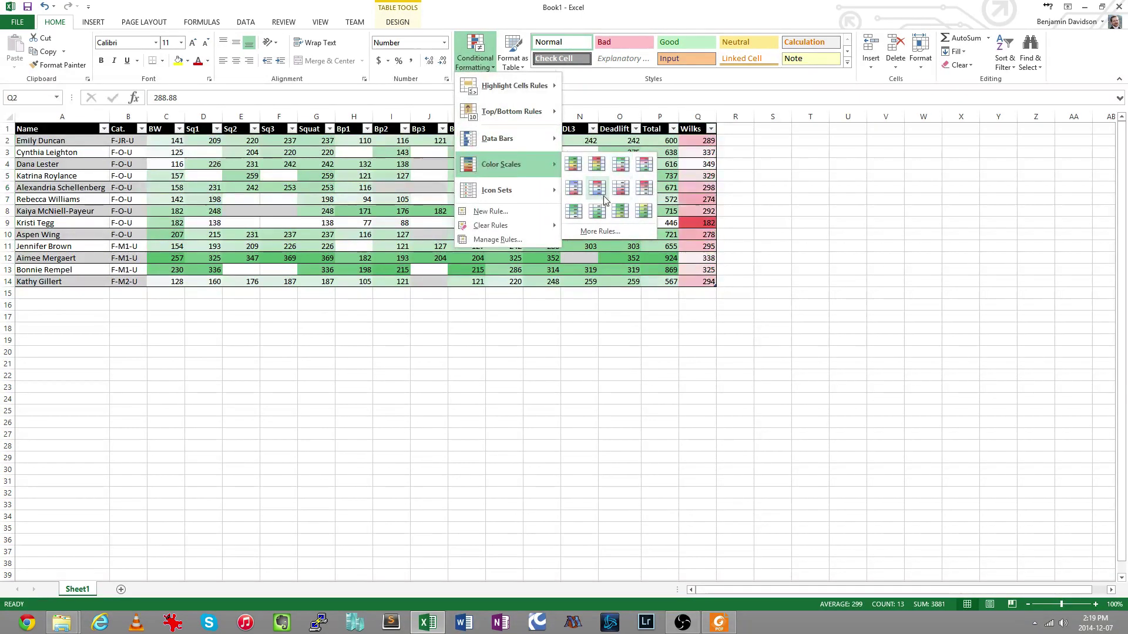
pyautogui.click(575, 209)
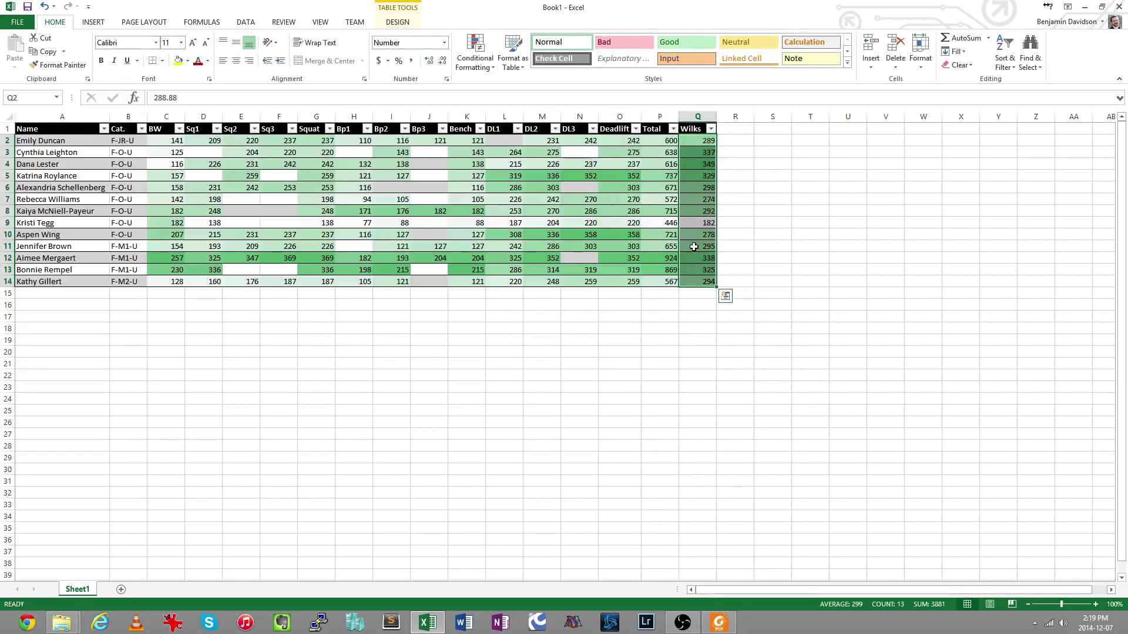
pyautogui.click(699, 270)
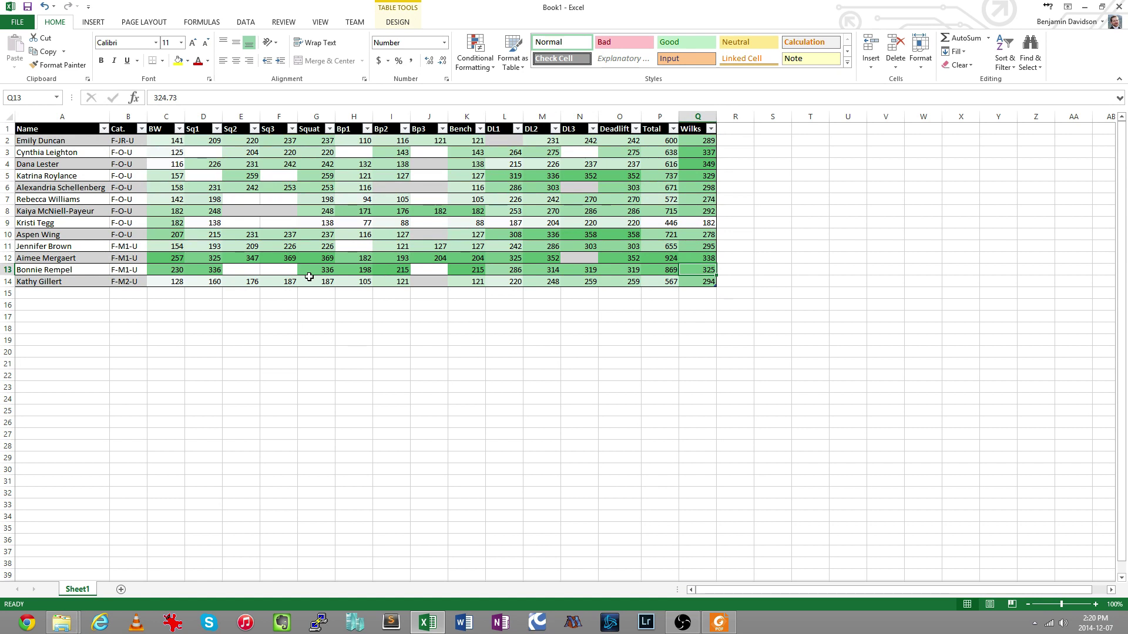
pyautogui.click(177, 165)
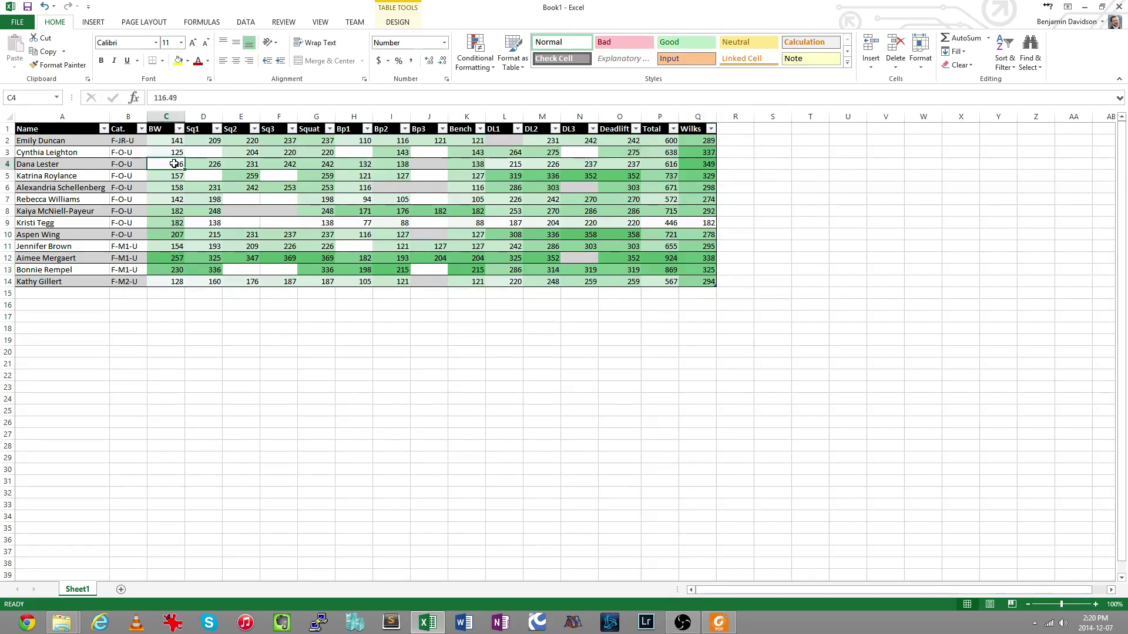
pyautogui.moveTo(208, 163); pyautogui.dragTo(384, 162)
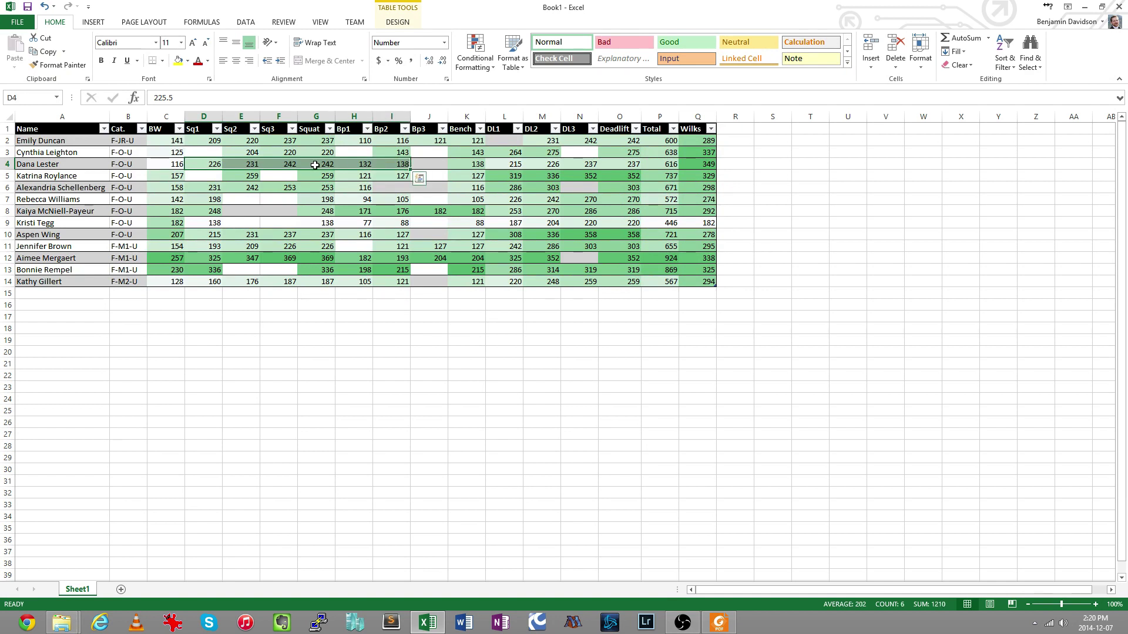
pyautogui.click(163, 164)
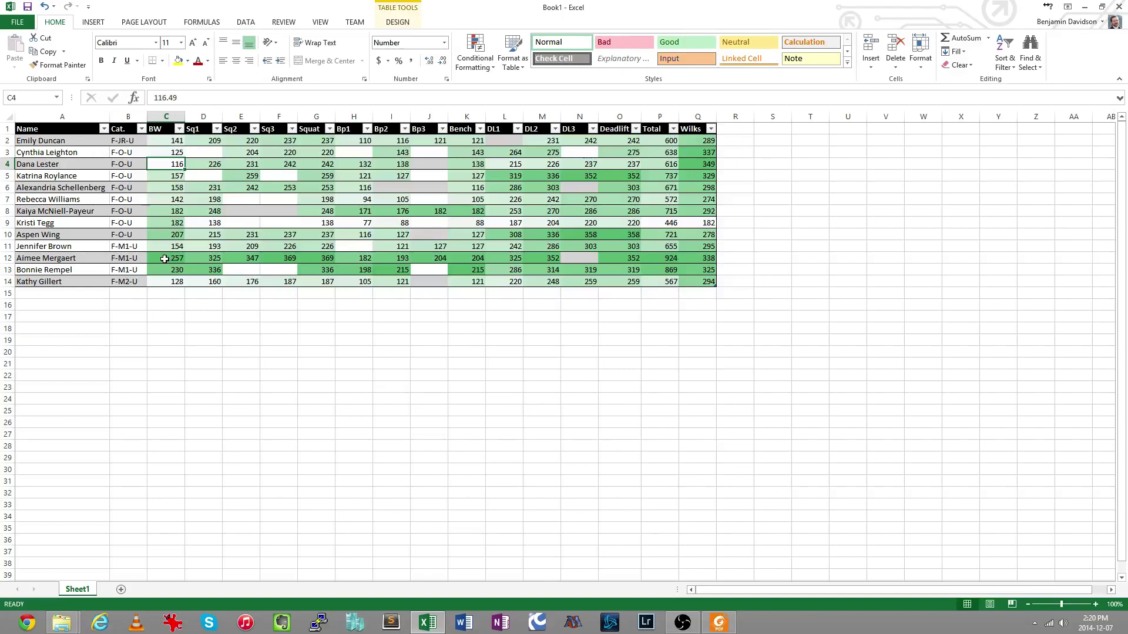
pyautogui.press('Down')
pyautogui.press('Down')
pyautogui.press('Down')
pyautogui.press('Down')
pyautogui.press('Down')
pyautogui.press('Down')
pyautogui.press('Down')
pyautogui.press('Down')
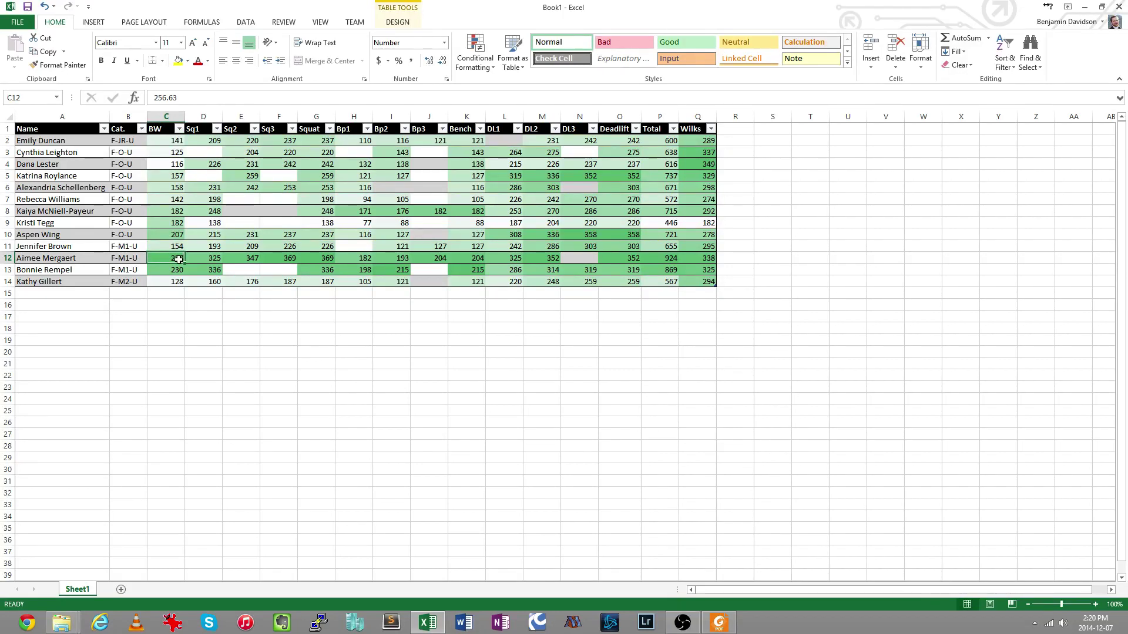
pyautogui.moveTo(197, 259); pyautogui.dragTo(329, 258)
pyautogui.click(663, 258)
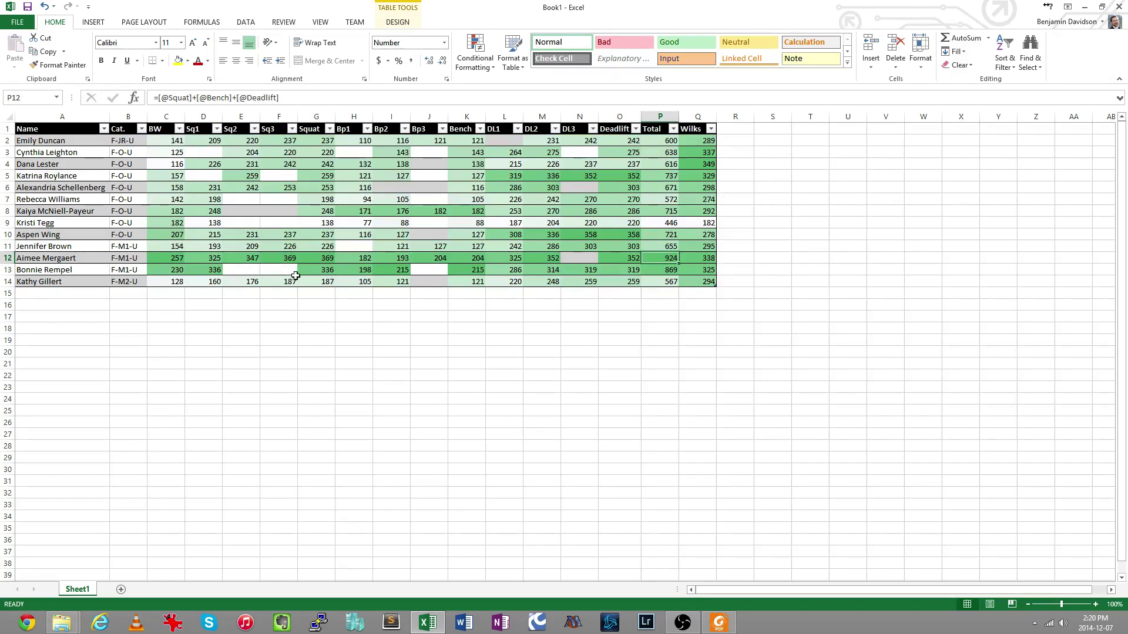
pyautogui.click(79, 153)
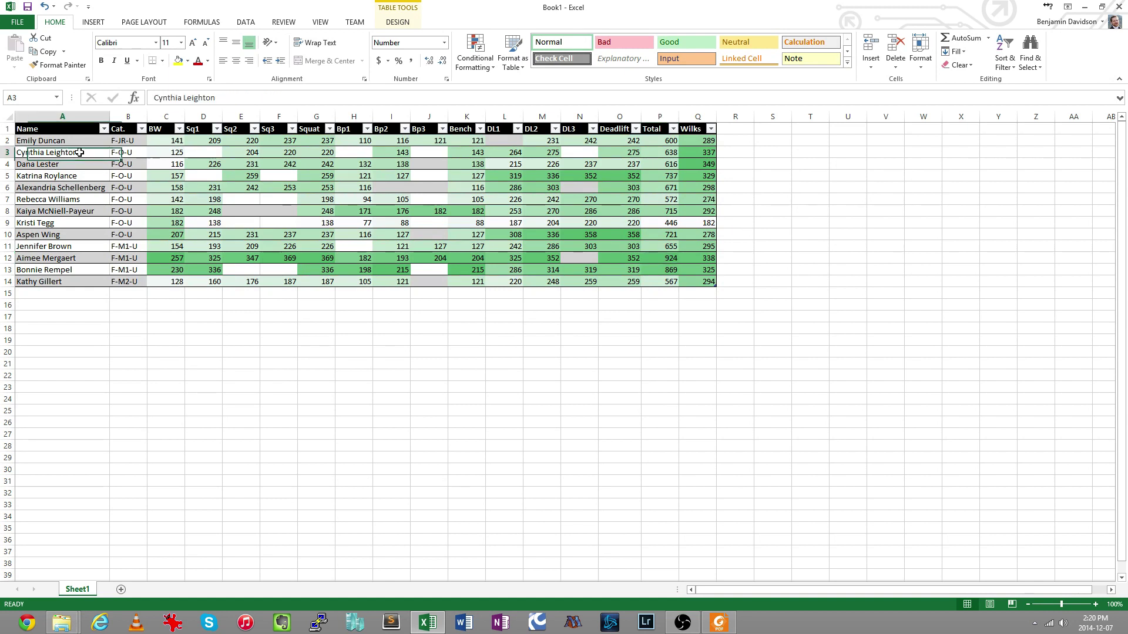
pyautogui.click(166, 152)
pyautogui.click(708, 149)
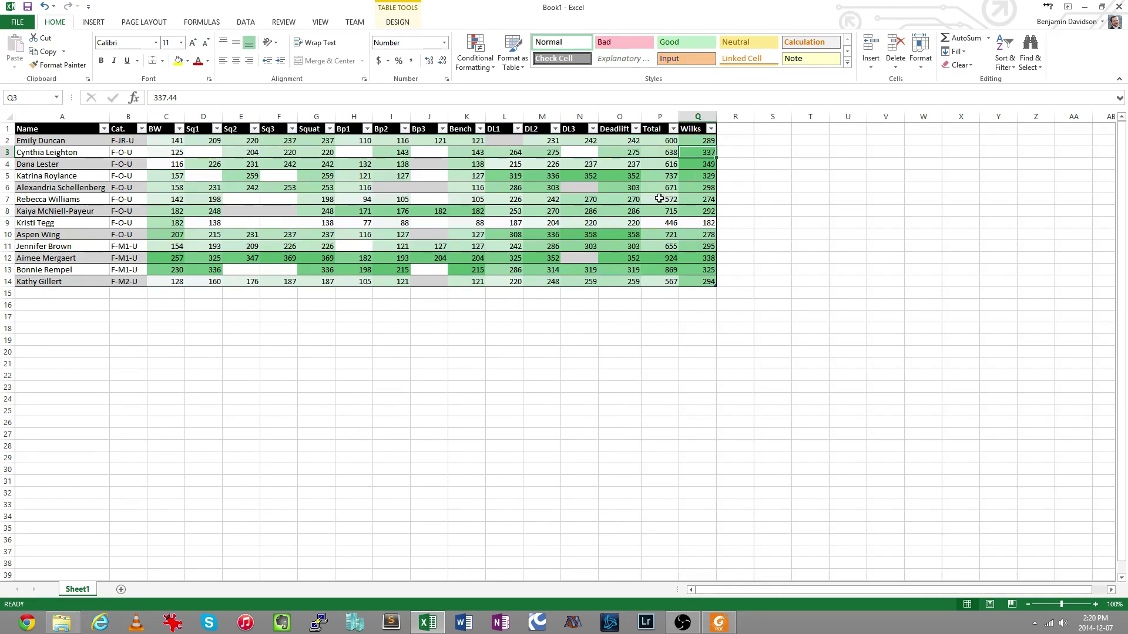
# - Hide the attempt columns Sq1–Sq3, Bp1–Bp3 and DL1–DL3, keeping only the best lifts visible
pyautogui.moveTo(203, 117); pyautogui.dragTo(272, 122)
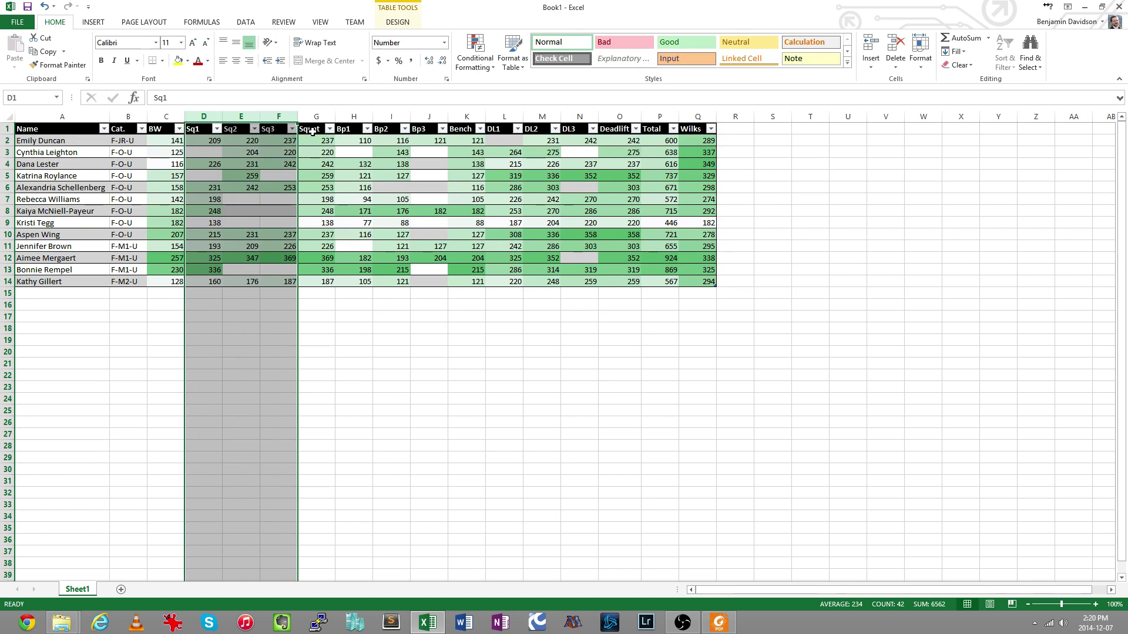
pyautogui.rightClick(276, 116)
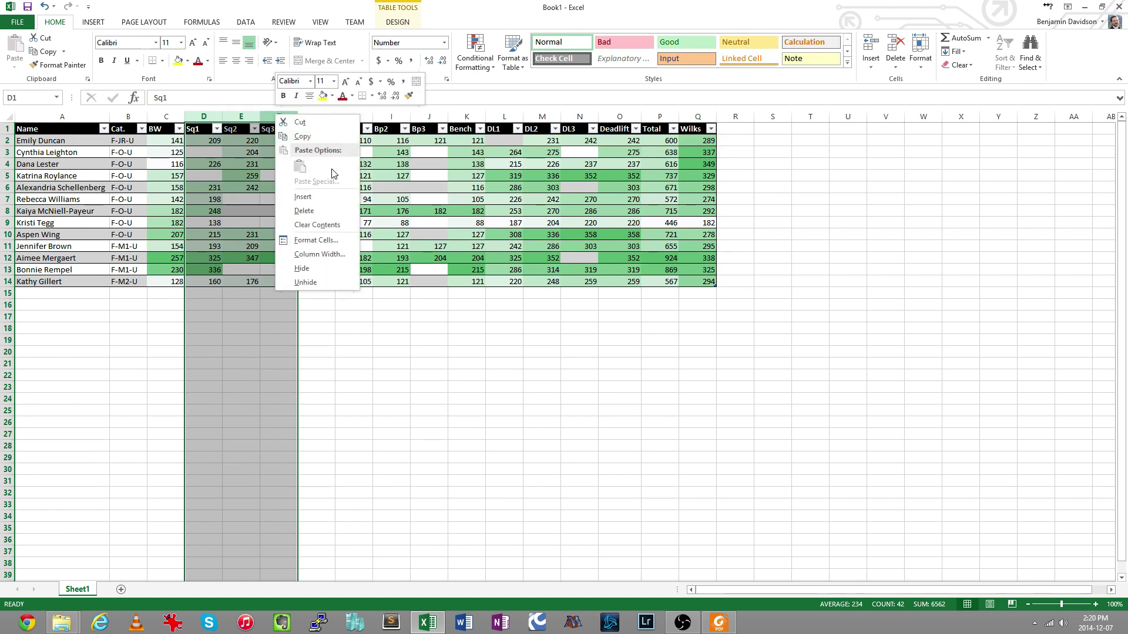
pyautogui.click(308, 269)
pyautogui.moveTo(235, 116); pyautogui.dragTo(352, 116)
pyautogui.rightClick(312, 117)
pyautogui.click(339, 270)
pyautogui.rightClick(352, 115)
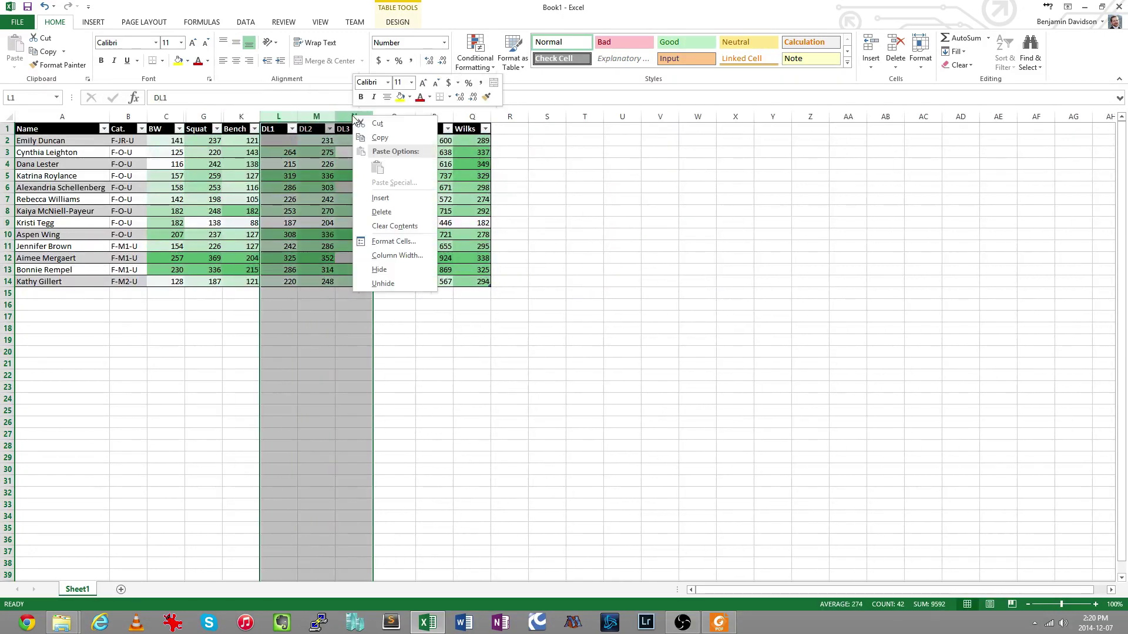
pyautogui.click(388, 270)
pyautogui.click(195, 153)
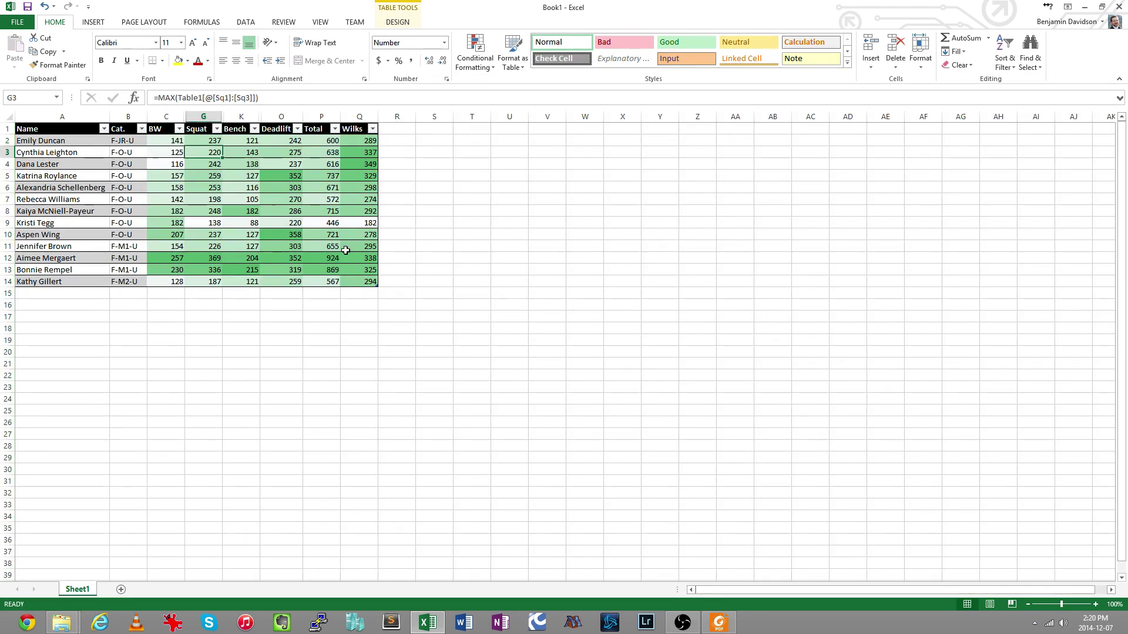
# - Sort the table by Wilks largest to smallest, bringing the 349 score to the top
pyautogui.click(373, 130)
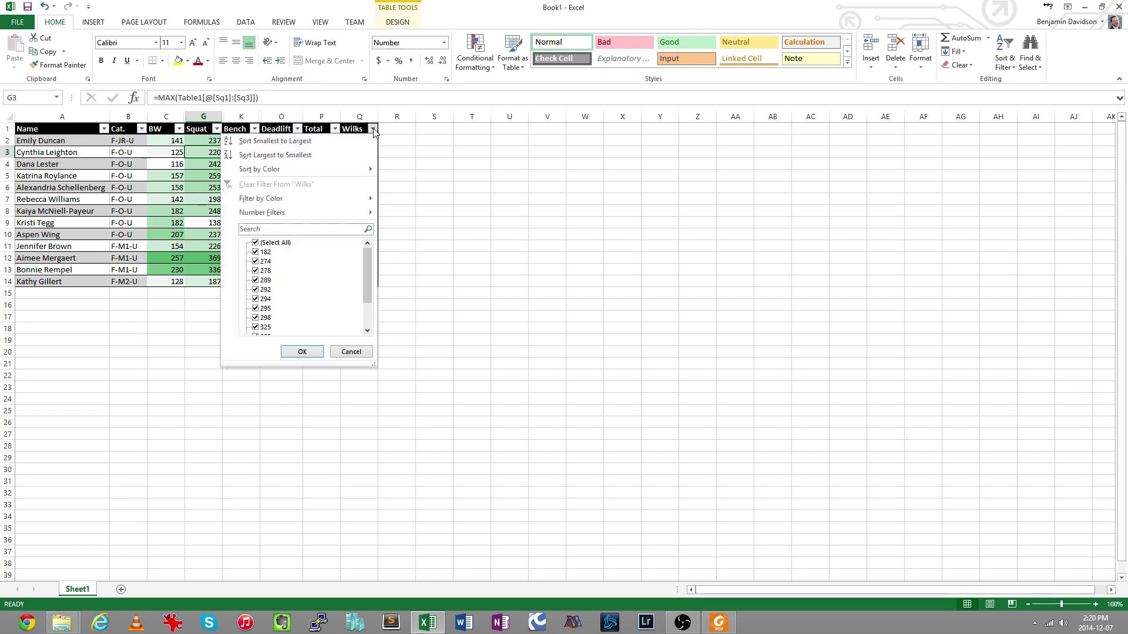
pyautogui.click(307, 155)
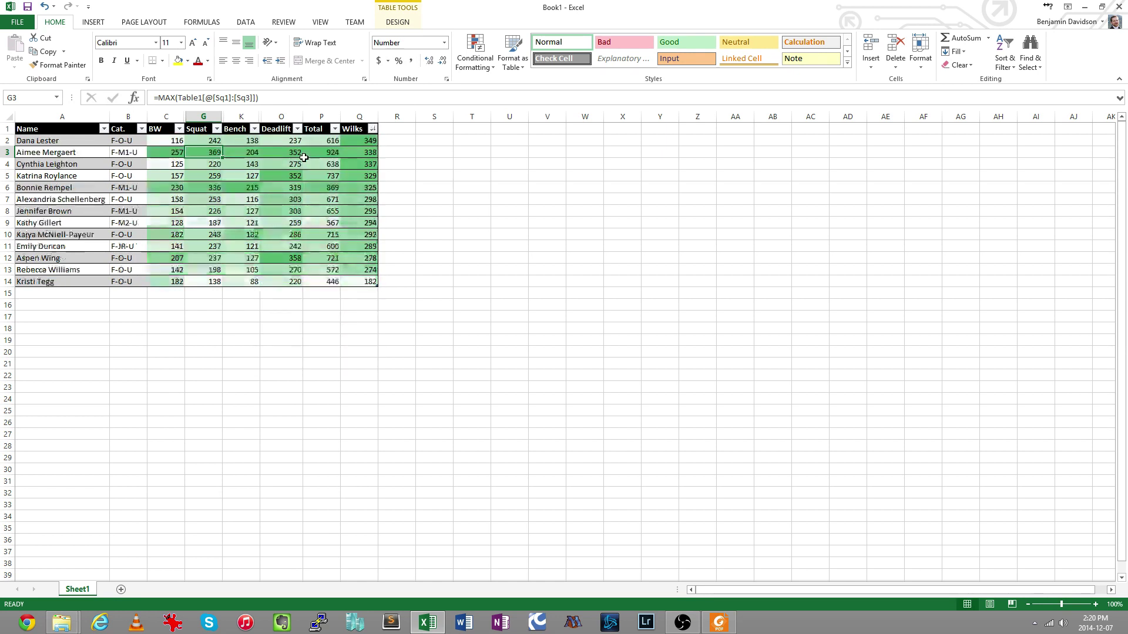
pyautogui.click(165, 144)
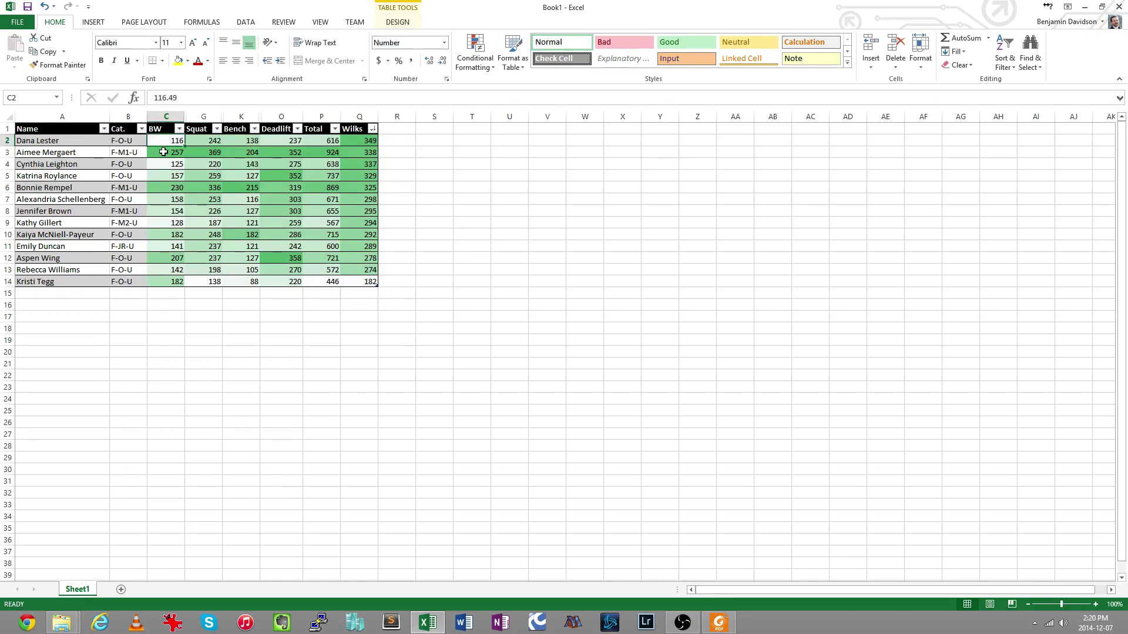
pyautogui.moveTo(164, 155); pyautogui.dragTo(367, 146)
pyautogui.click(220, 176)
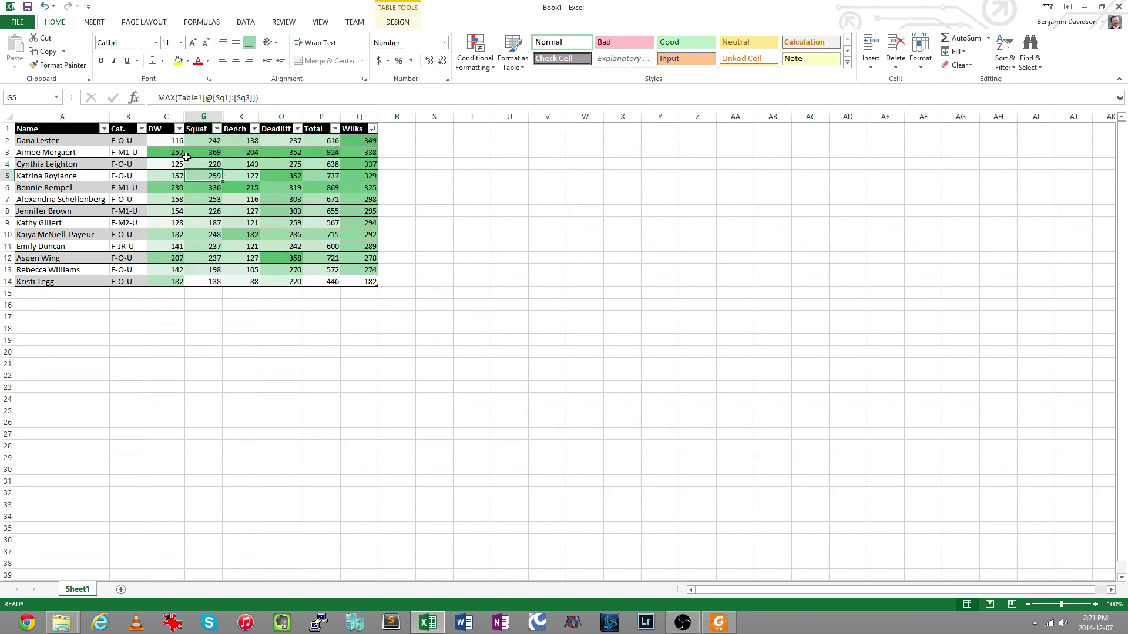
# - Apply a Between number filter on BW with bounds 160 and 200
pyautogui.click(180, 128)
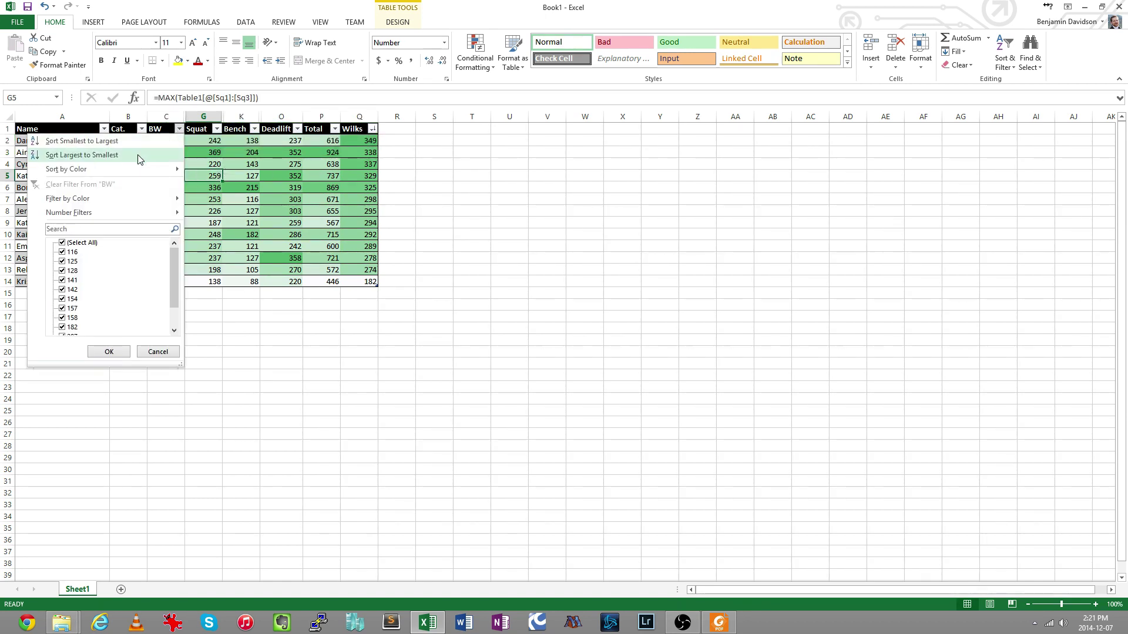
pyautogui.moveTo(90, 210)
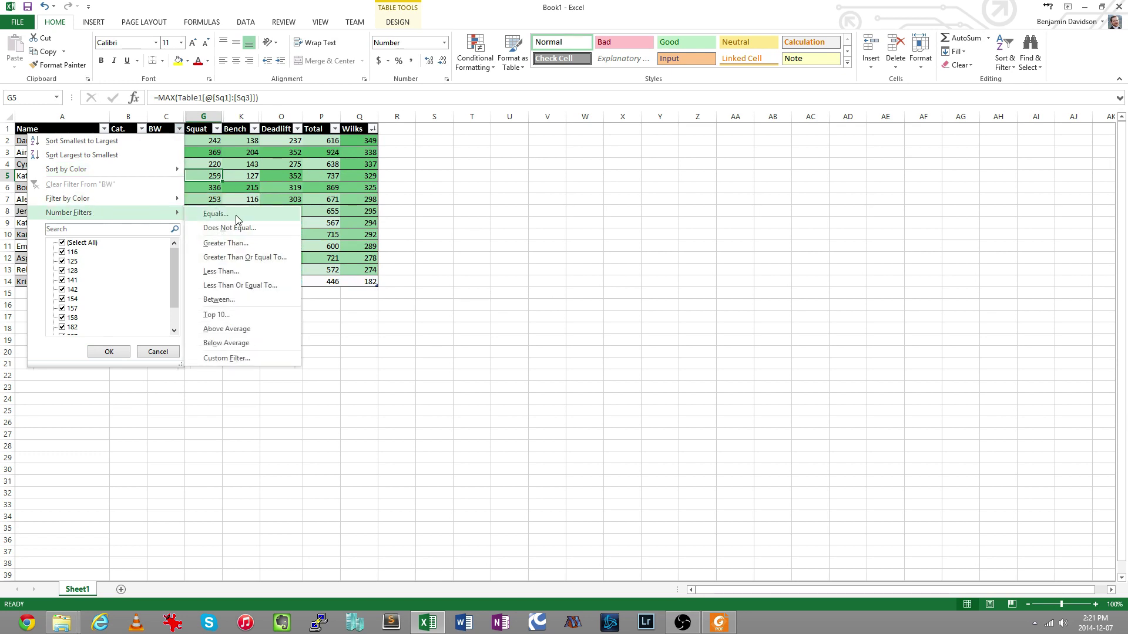
pyautogui.click(226, 299)
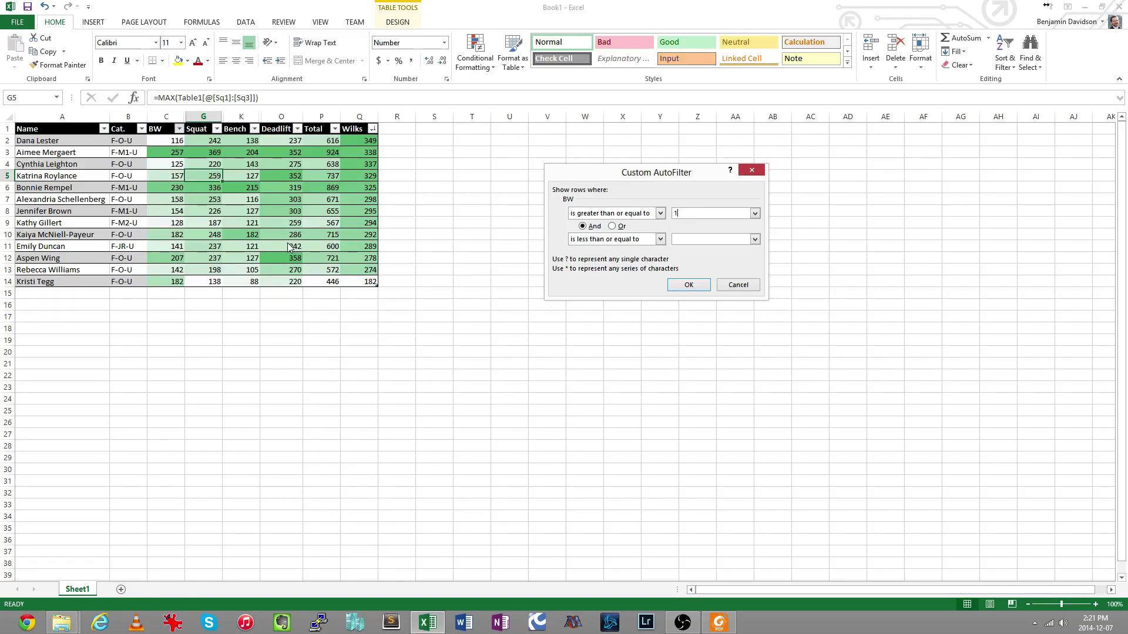
pyautogui.write('60')
pyautogui.press('Tab')
pyautogui.press('Tab')
pyautogui.press('Tab')
pyautogui.write('200')
pyautogui.press('Return')
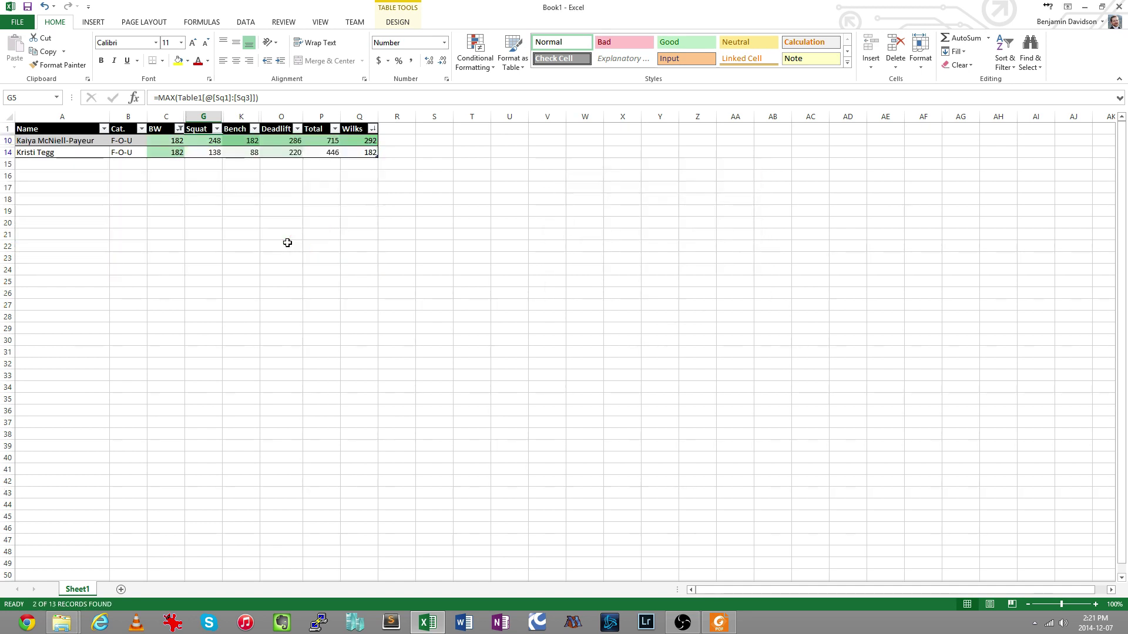